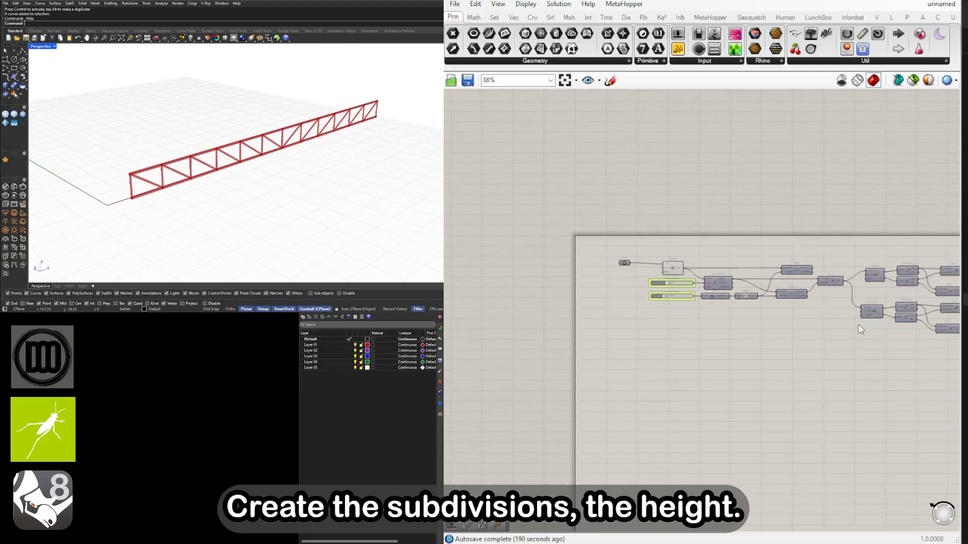
Graft the List input of the List Item component so the truss definition runs on every base curve
right_click(589, 325)
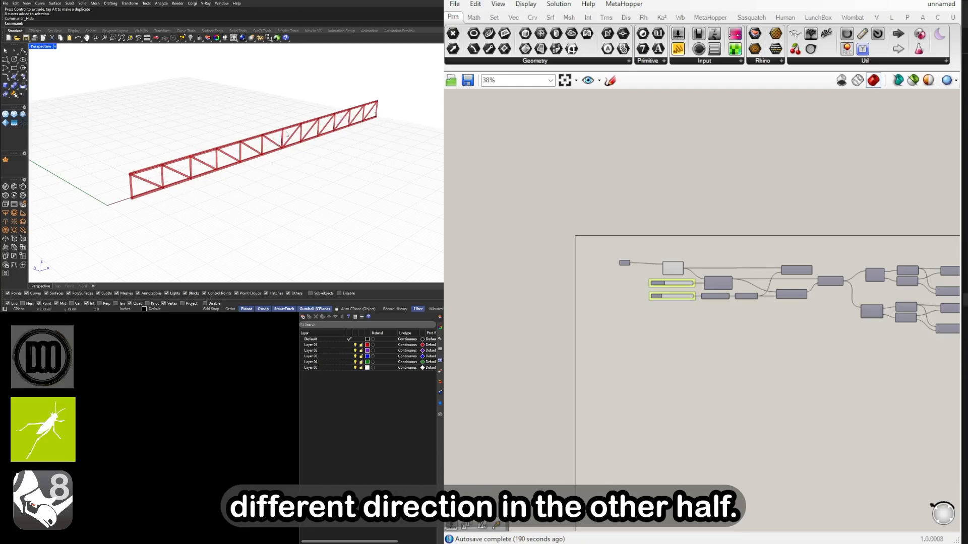
scroll(631, 272, up, 8)
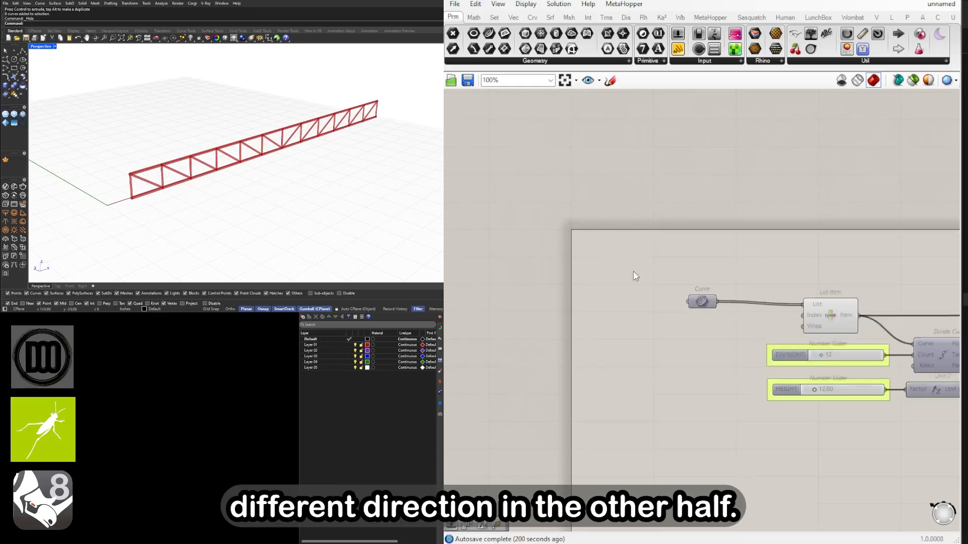
right_click(569, 295)
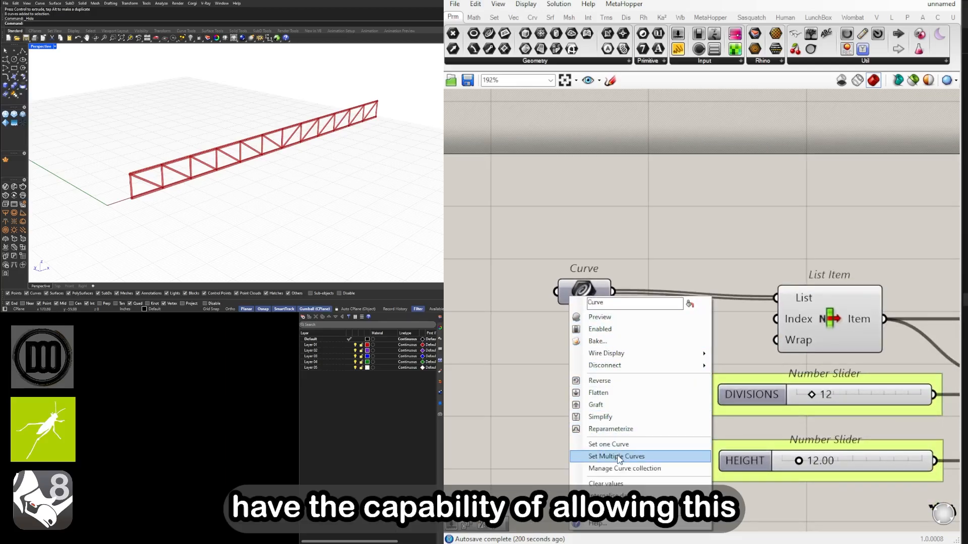
right_click(787, 298)
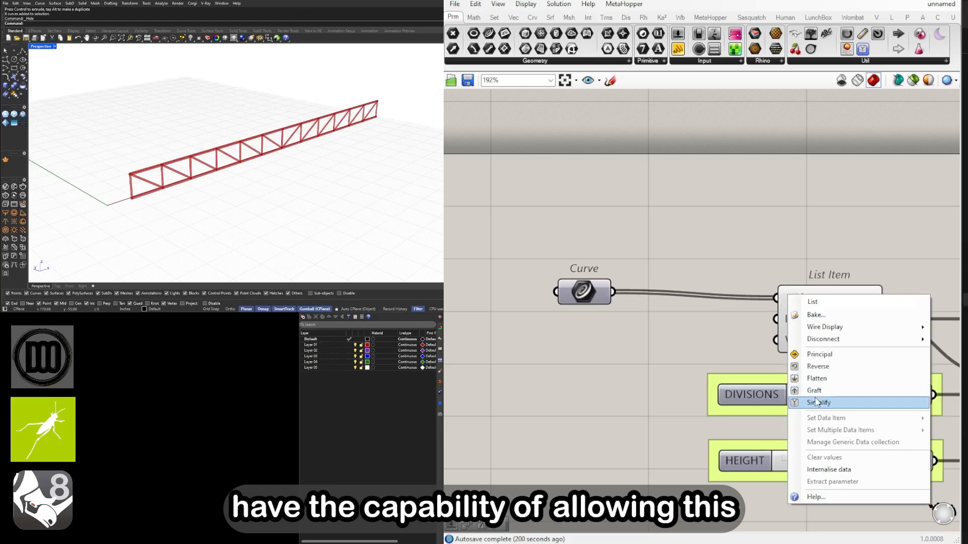
click(814, 390)
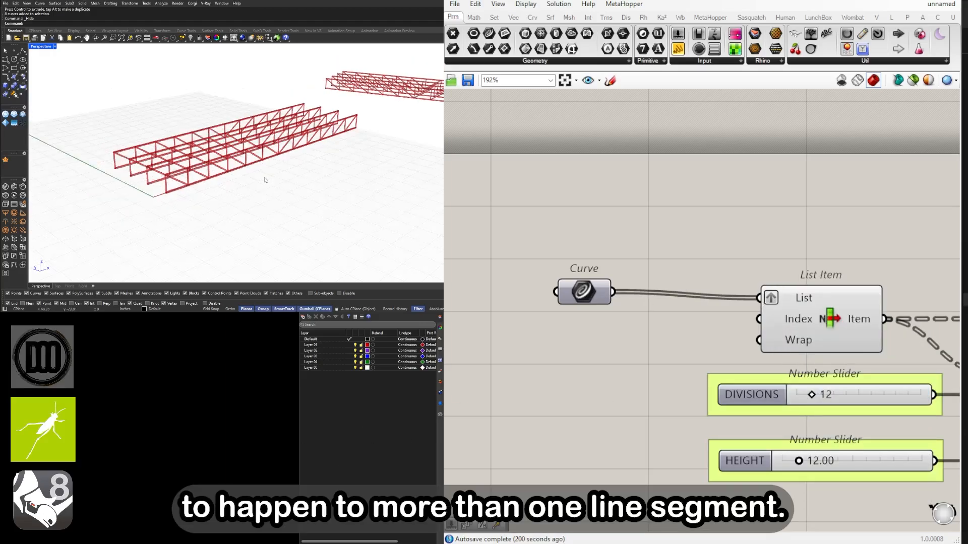
Show the hidden base curves beneath the truss groups and select a group of four
right_drag(264, 180, 284, 209)
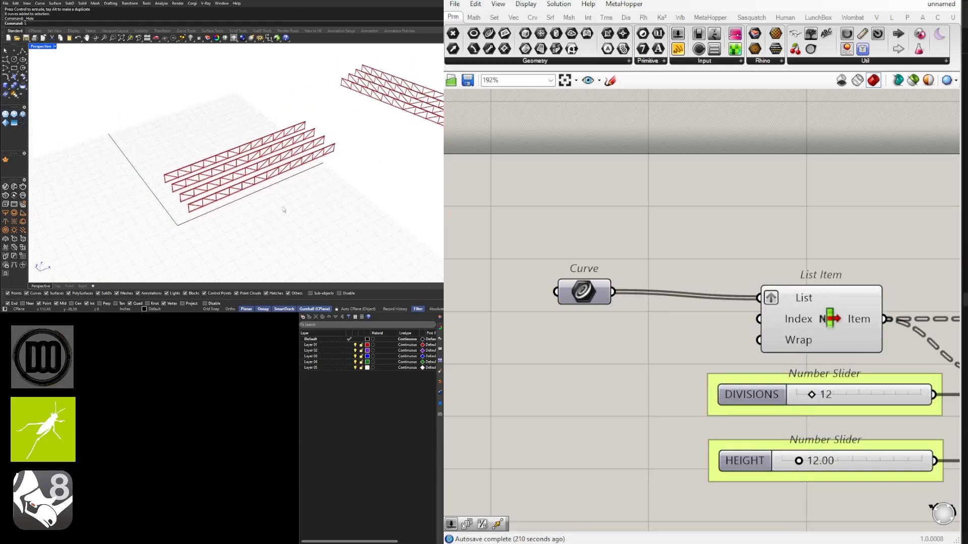
key(Return)
drag(347, 195, 255, 106)
shift+right_drag(293, 143, 222, 151)
scroll(621, 336, up, 3)
mouse_move(632, 331)
mouse_down()
mouse_move(649, 333)
mouse_move(630, 333)
mouse_up()
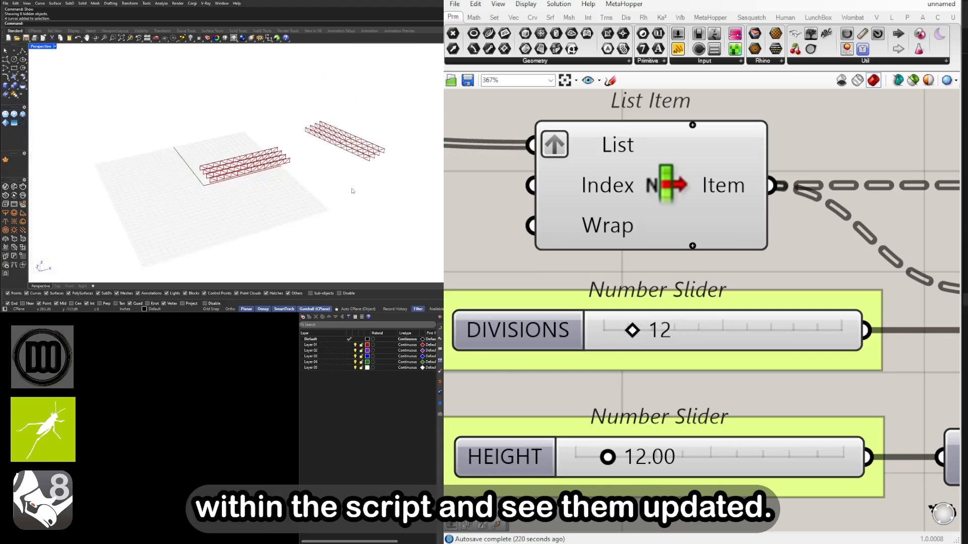
Turn on the control points of the farther group's four base curves and move their end points together to redirect the trusses
scroll(362, 120, up, 4)
right_drag(362, 120, 362, 151)
key(F10)
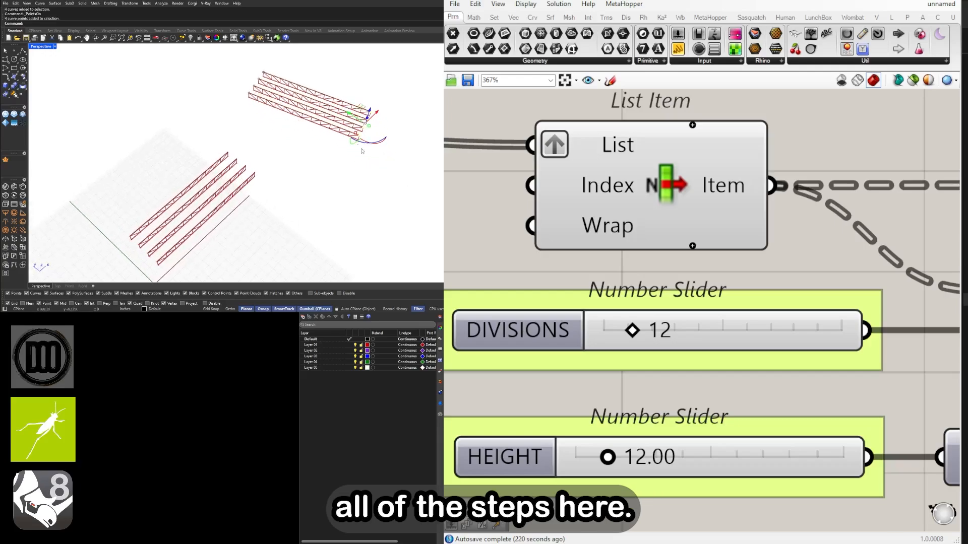
drag(374, 115, 347, 141)
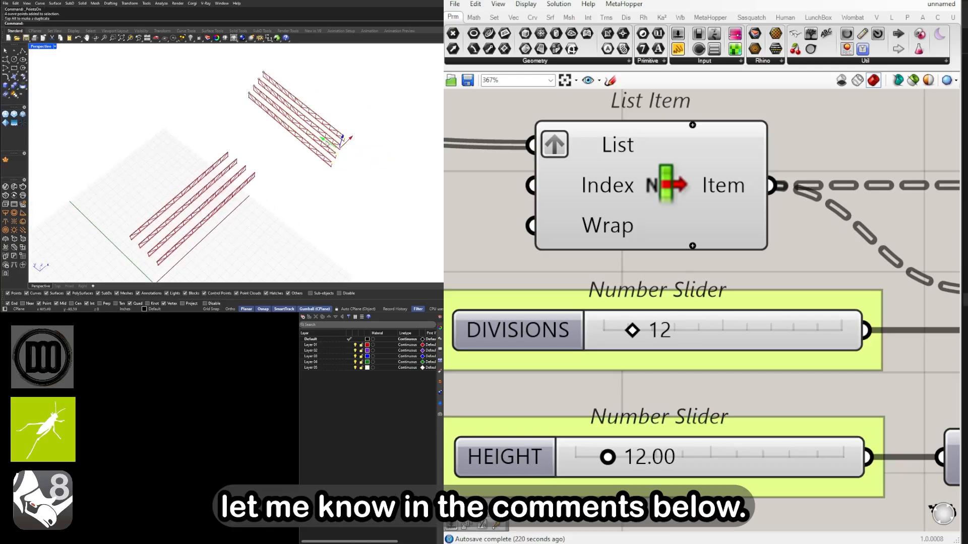
drag(279, 127, 349, 84)
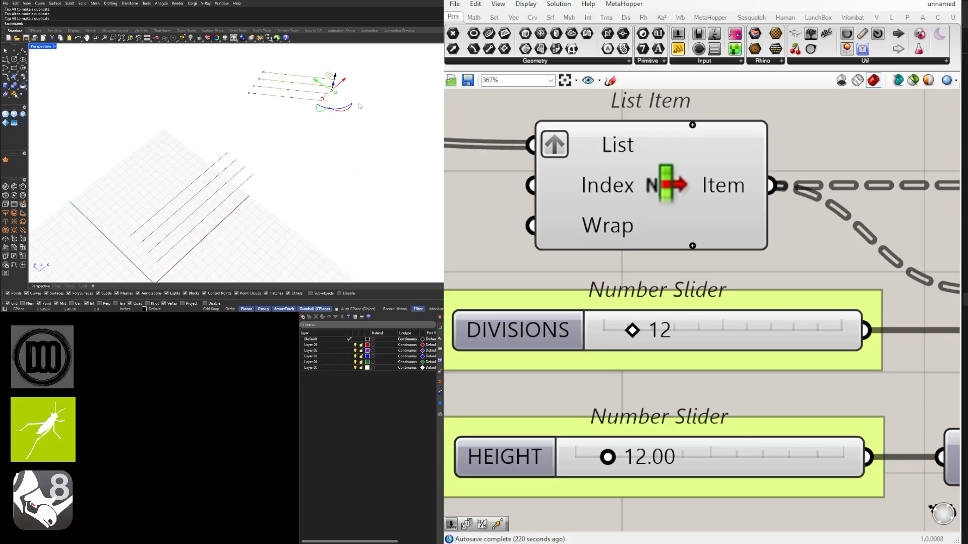
right_drag(391, 151, 339, 132)
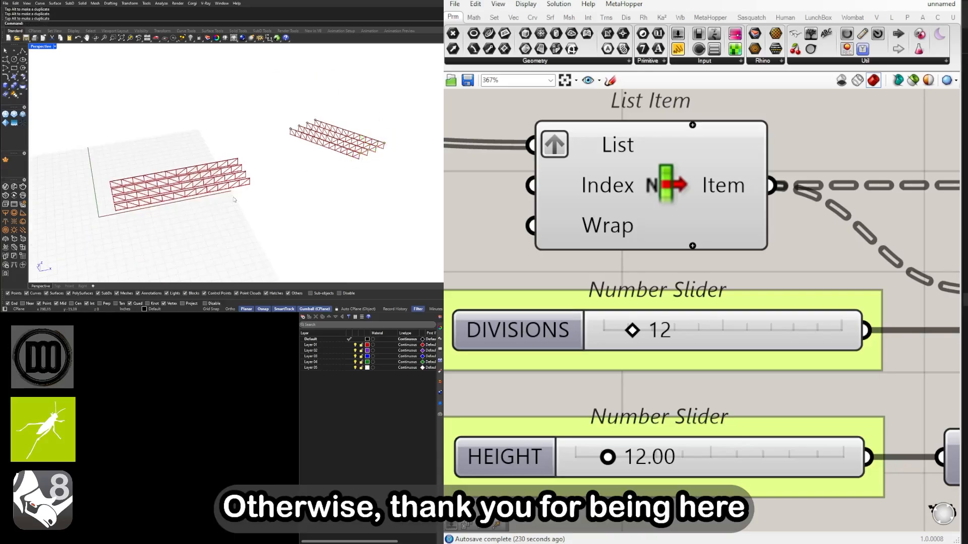
right_drag(281, 205, 250, 196)
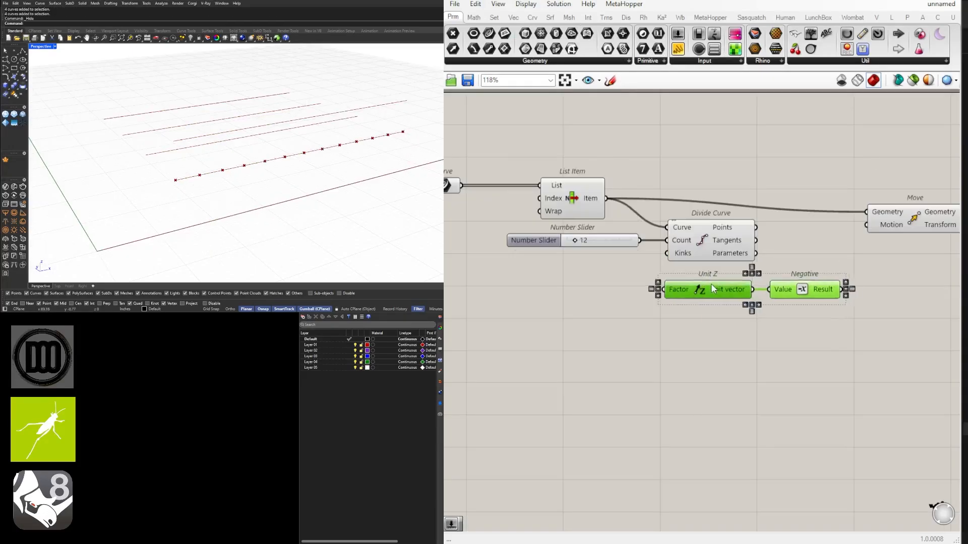
Draw a single straight polyline segment roughly parallel to the red axis in the Perspective view
click(903, 224)
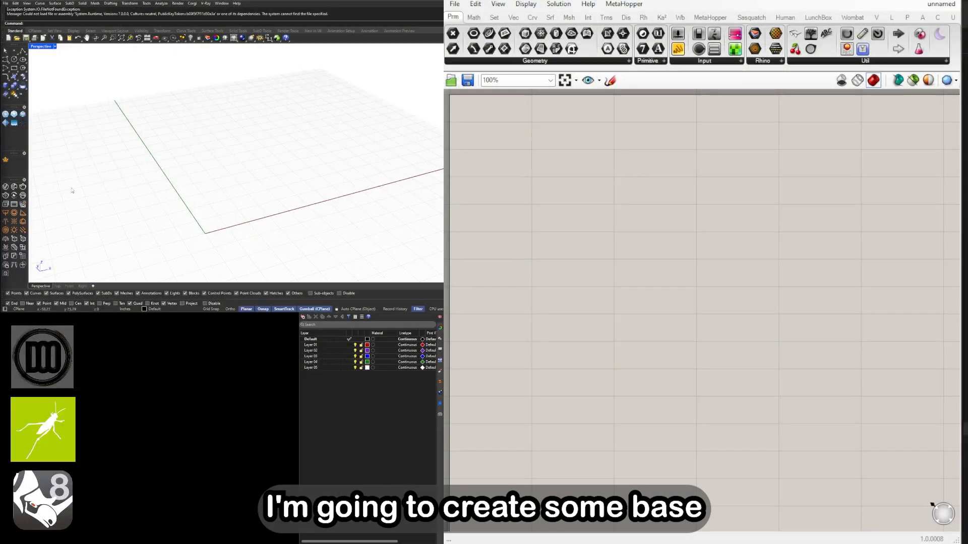
click(23, 76)
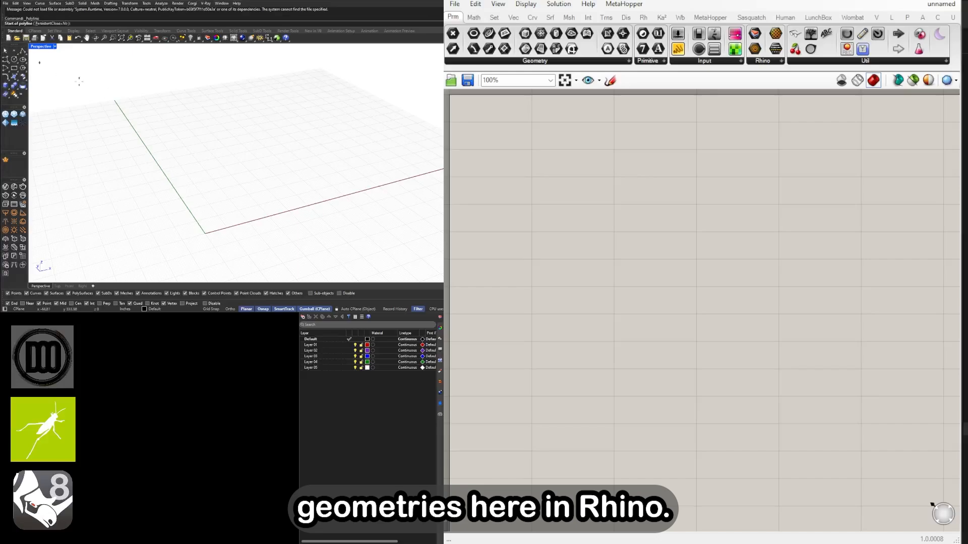
click(232, 199)
click(347, 171)
key(Return)
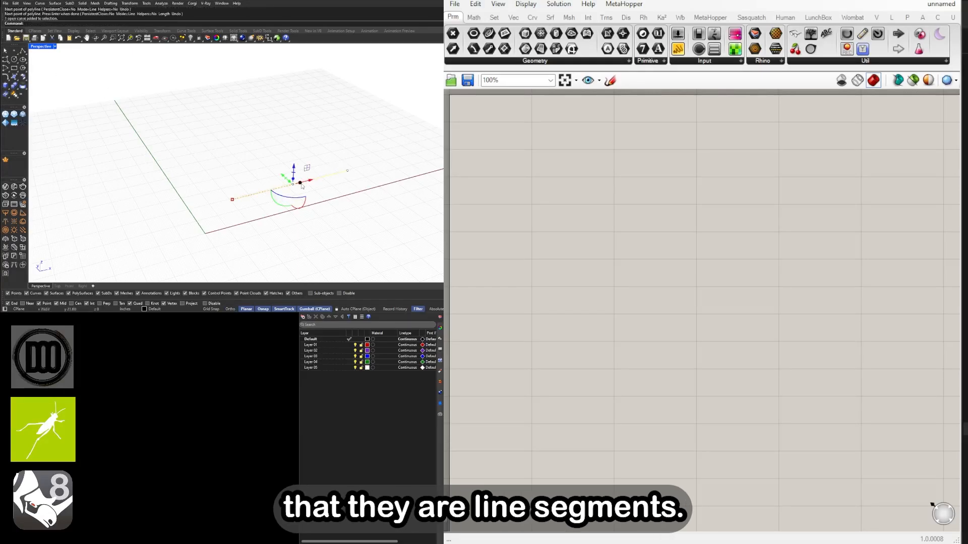
Copy the line segment three times at similar spacing to form a row of four parallel segments
right_drag(303, 186, 290, 179)
drag(267, 173, 229, 172)
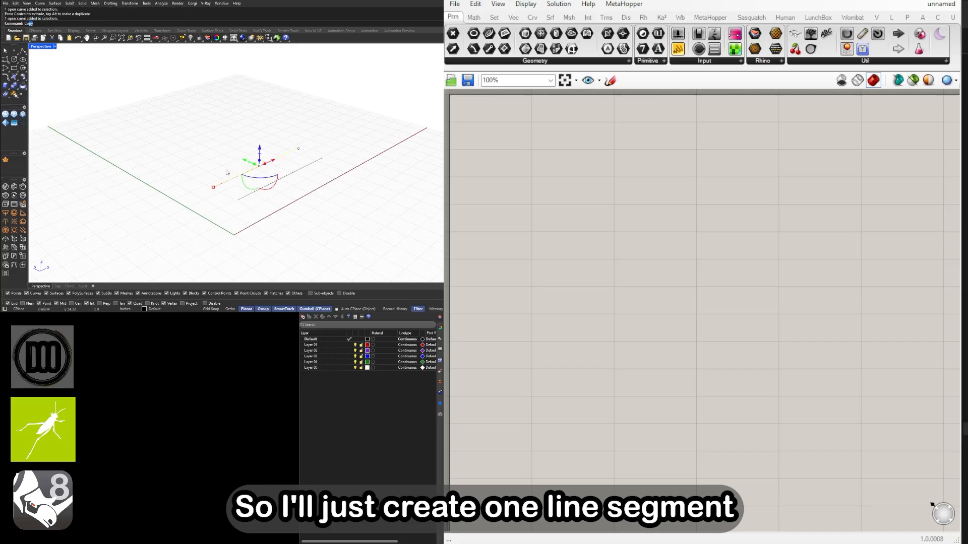
key(Return)
click(236, 200)
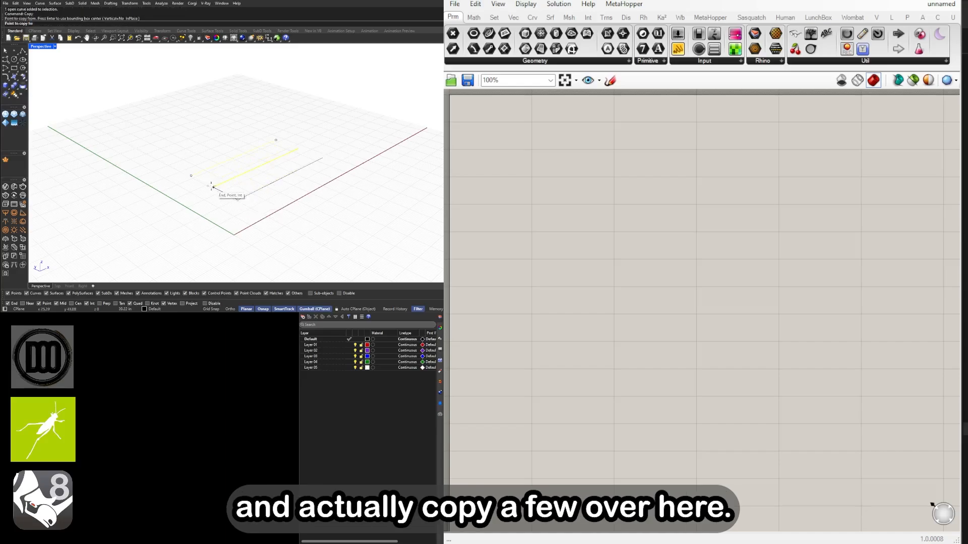
click(214, 187)
click(191, 175)
key(Return)
drag(311, 208, 176, 127)
mouse_move(227, 137)
right_down()
mouse_move(222, 152)
mouse_move(231, 153)
right_up()
key(Escape)
right_drag(133, 182, 282, 167)
Add a Curve parameter component to the Grasshopper canvas
scroll(529, 270, up, 1)
double_click(573, 236)
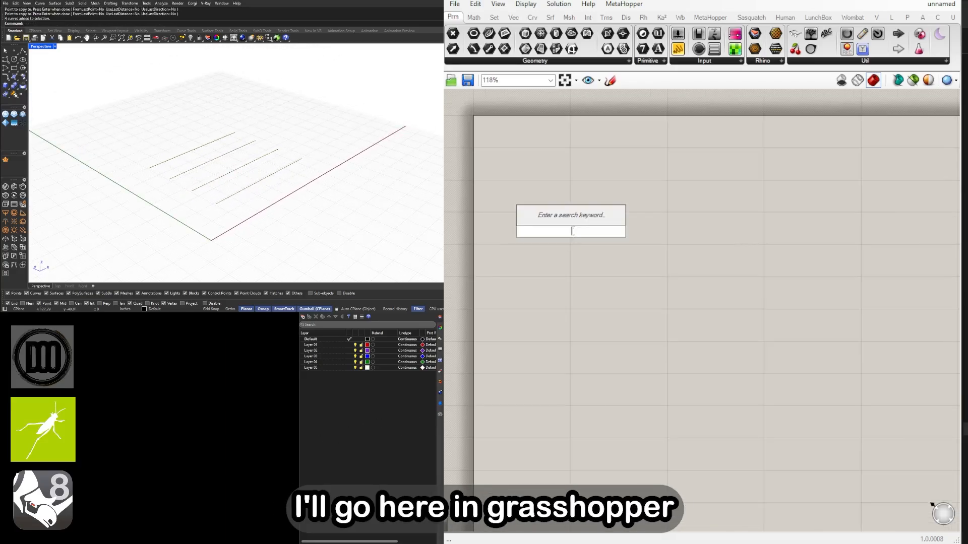
text(CURVE)
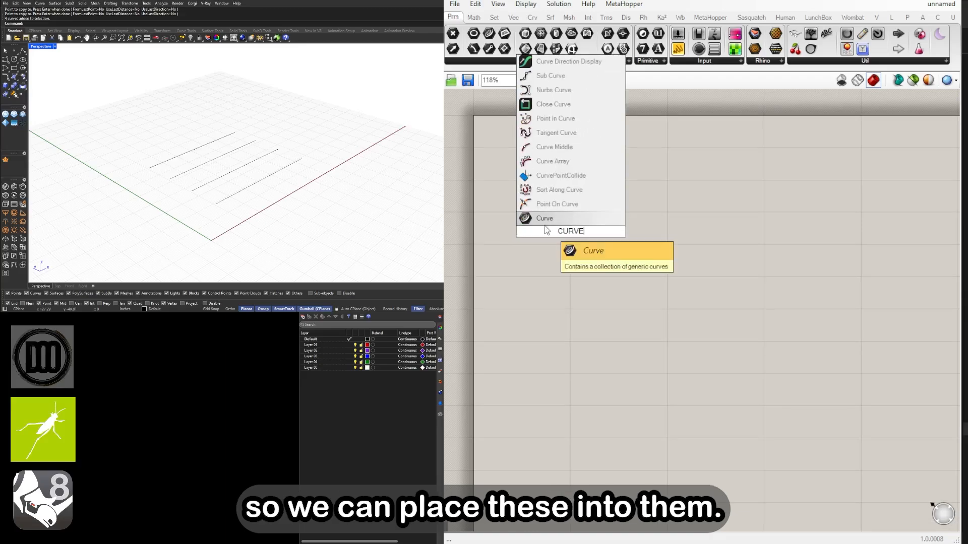
key(Return)
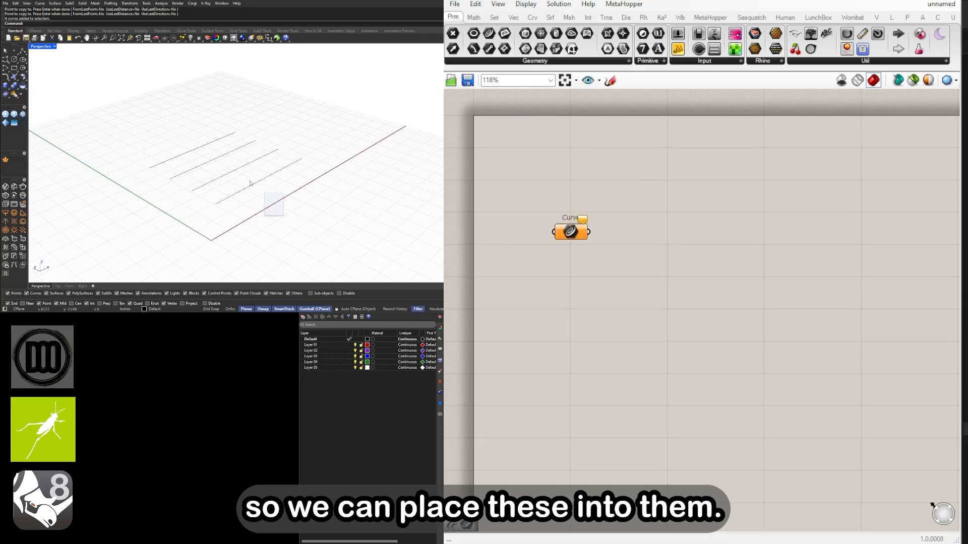
Reference the four line segments in the Curve component as multiple curves
drag(250, 181, 192, 135)
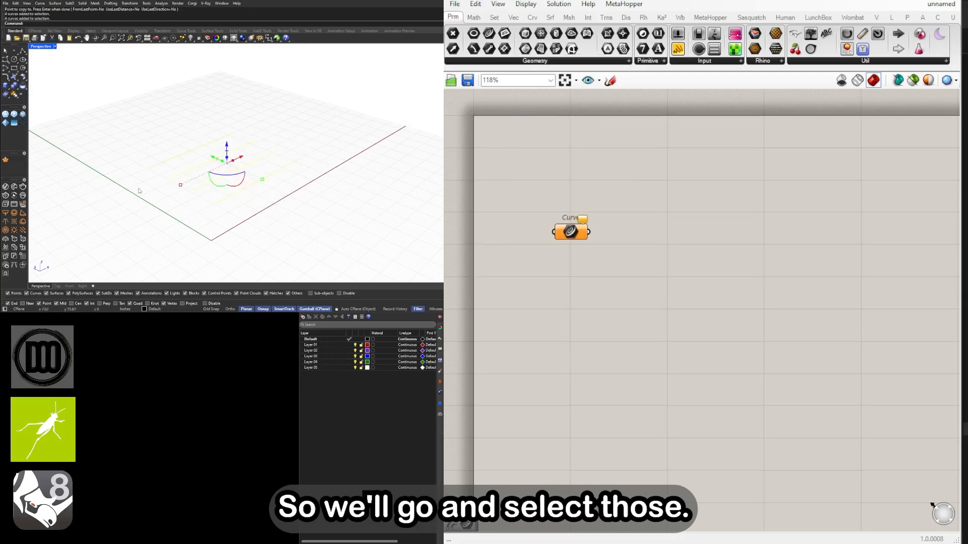
right_click(570, 232)
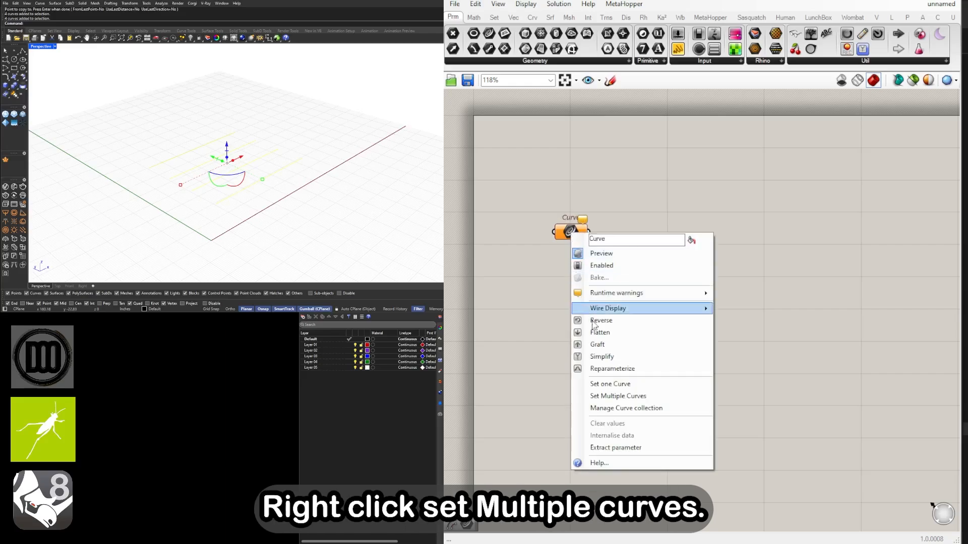
click(617, 396)
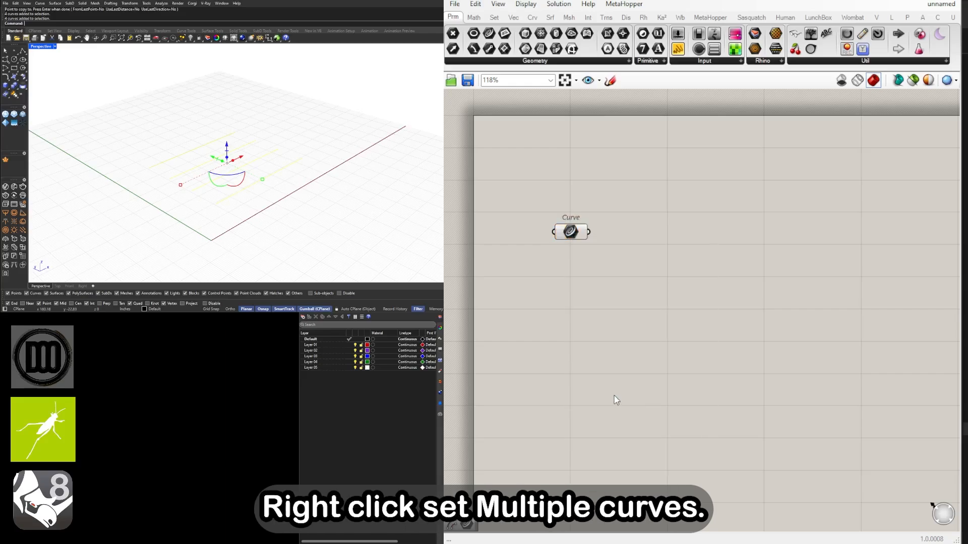
click(579, 237)
click(660, 299)
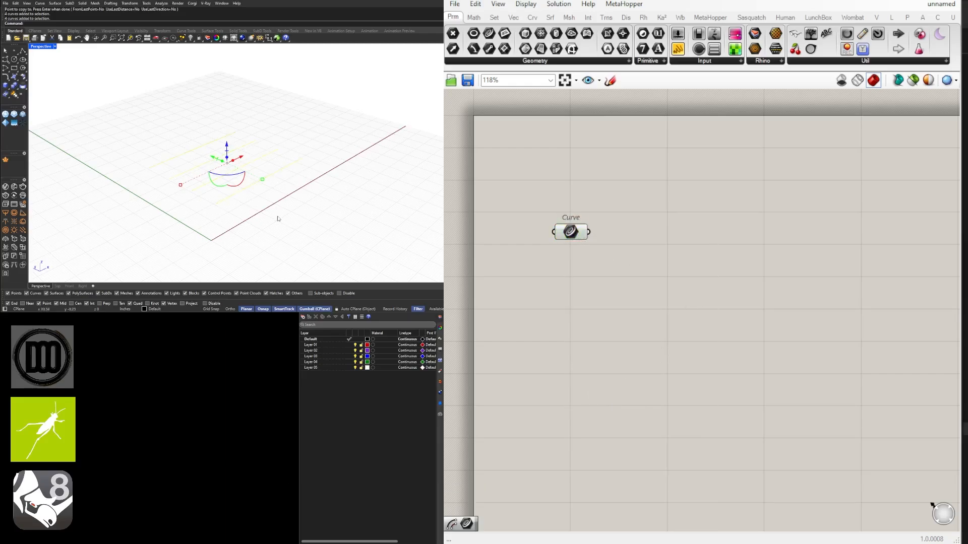
click(276, 215)
Hide the four original line segments in Rhino so only the Grasshopper preview shows
scroll(261, 178, up, 5)
drag(304, 202, 150, 112)
key(ctrl+h)
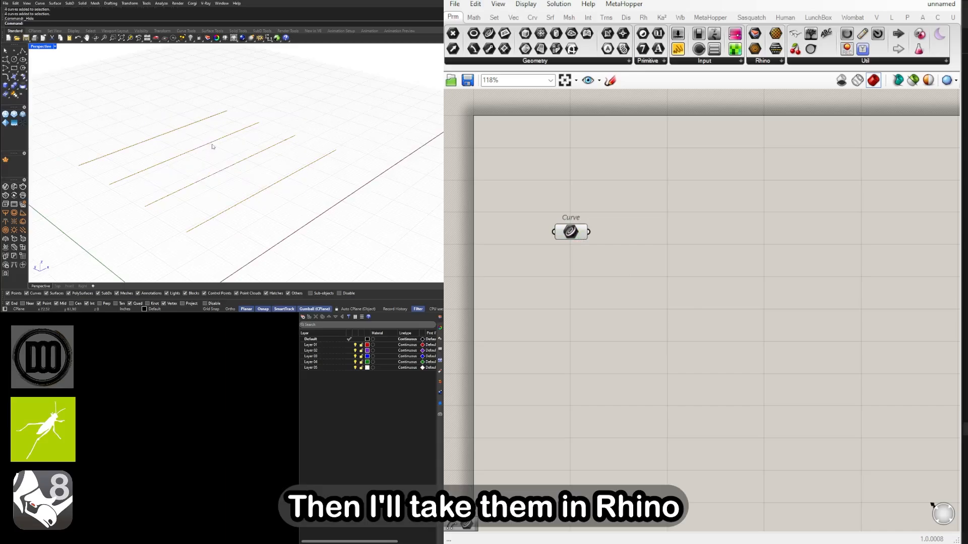
scroll(239, 166, down, 4)
scroll(235, 163, up, 3)
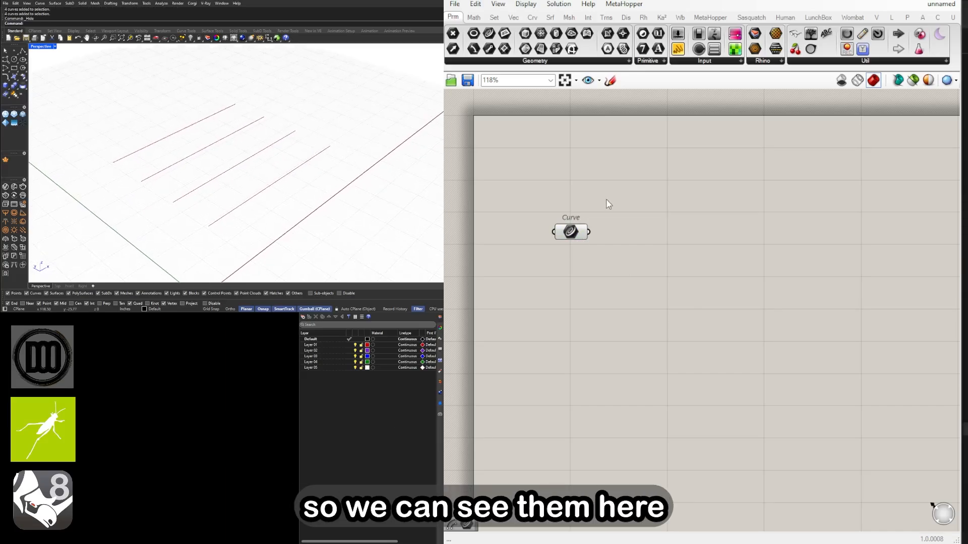
Reposition the Curve component near the upper-left corner of the canvas, leaving room for further components
drag(570, 234, 602, 229)
scroll(257, 174, down, 2)
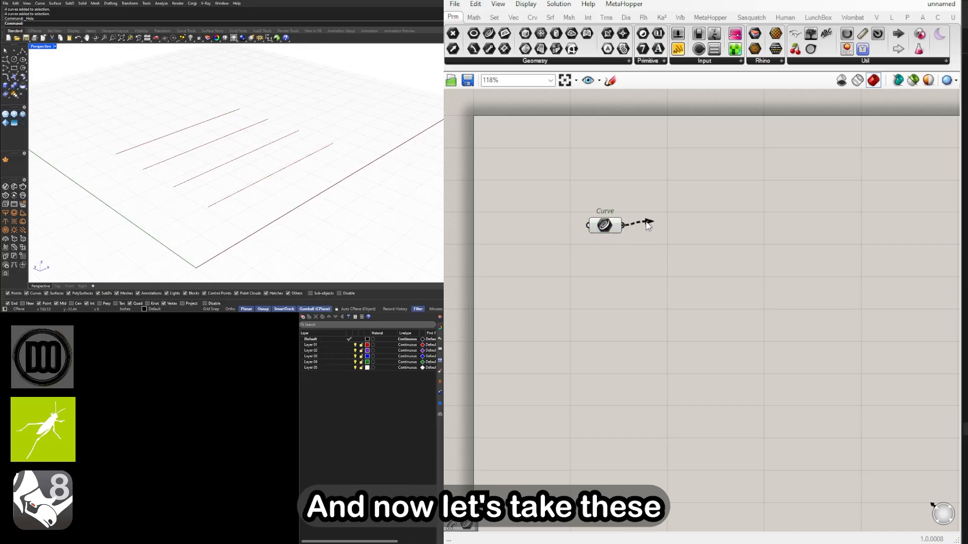
drag(648, 226, 650, 231)
mouse_move(345, 198)
right_down()
mouse_move(326, 189)
mouse_move(342, 190)
right_up()
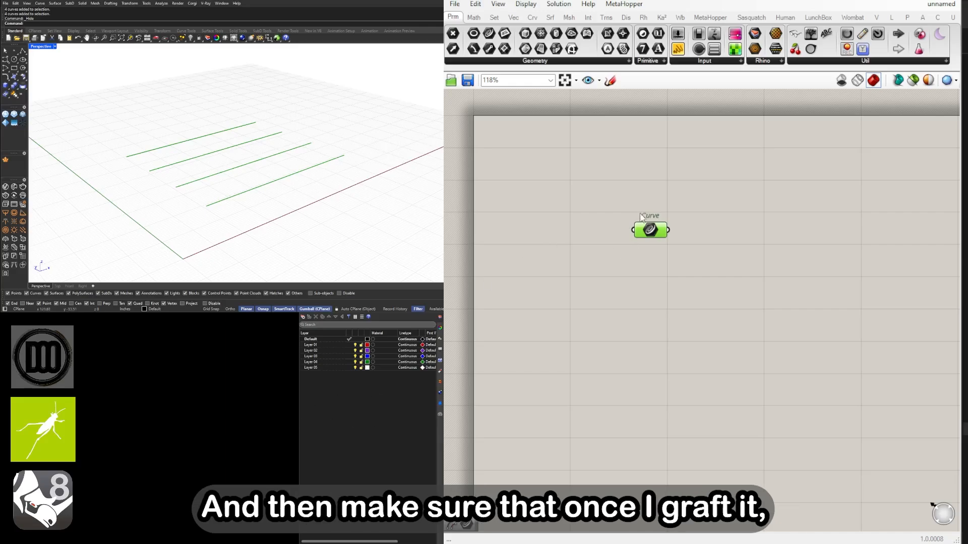
right_drag(733, 253, 669, 249)
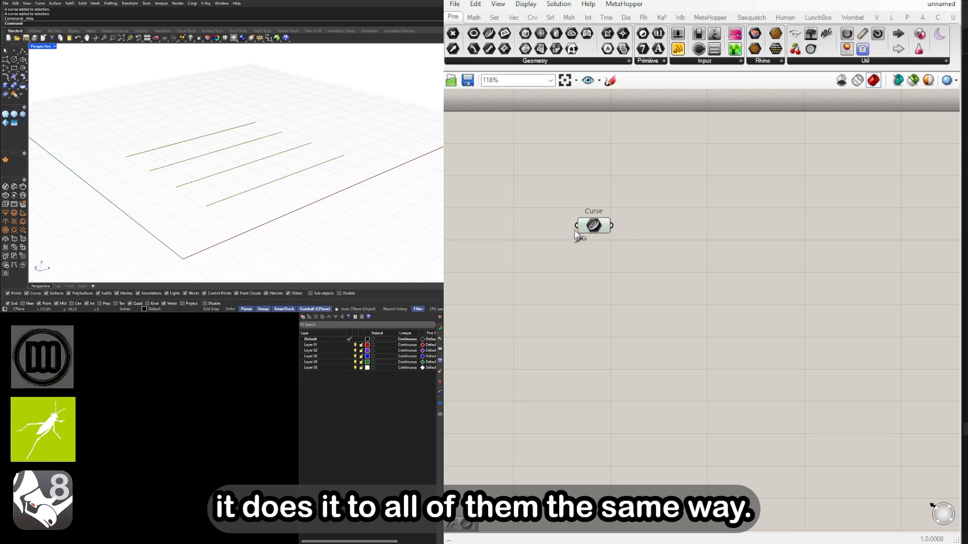
right_drag(617, 238, 685, 240)
scroll(684, 242, down, 1)
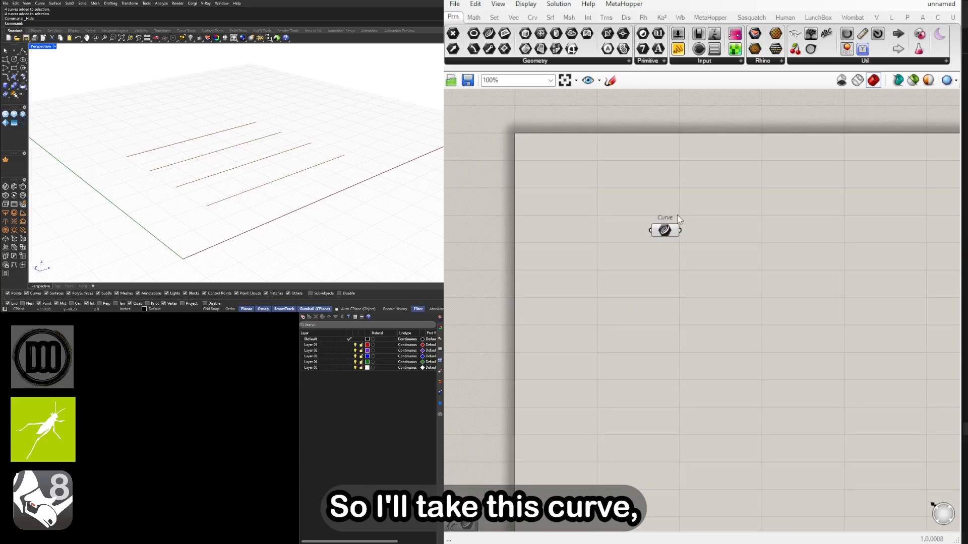
drag(666, 231, 653, 210)
Add a List Item component beside the Curve component and connect the Curve output to its List input
double_click(646, 199)
text(ITM)
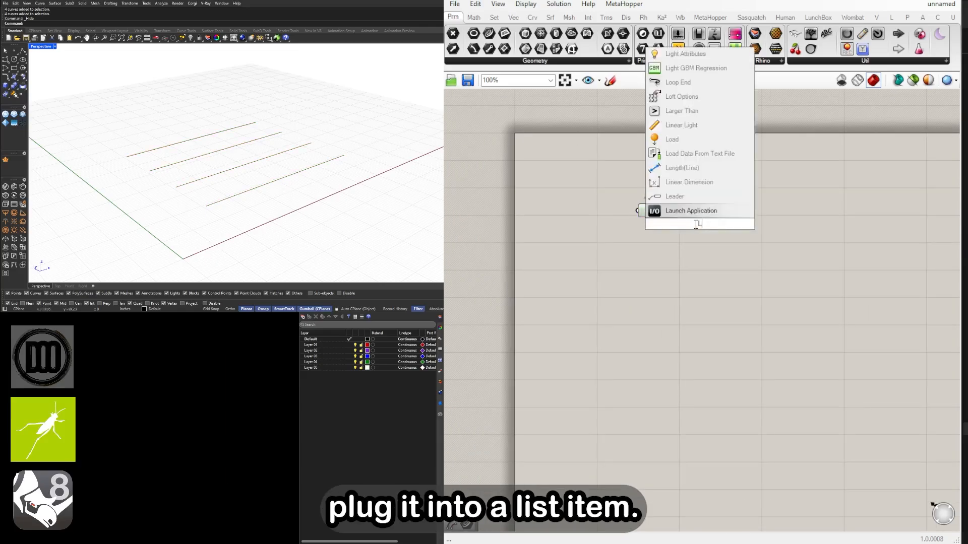
key(BackSpace)
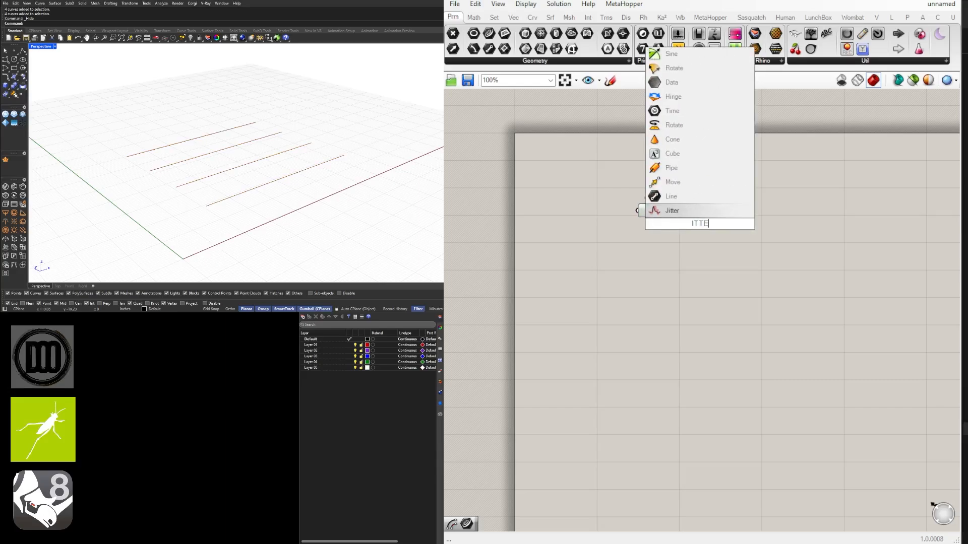
text(EM)
click(677, 211)
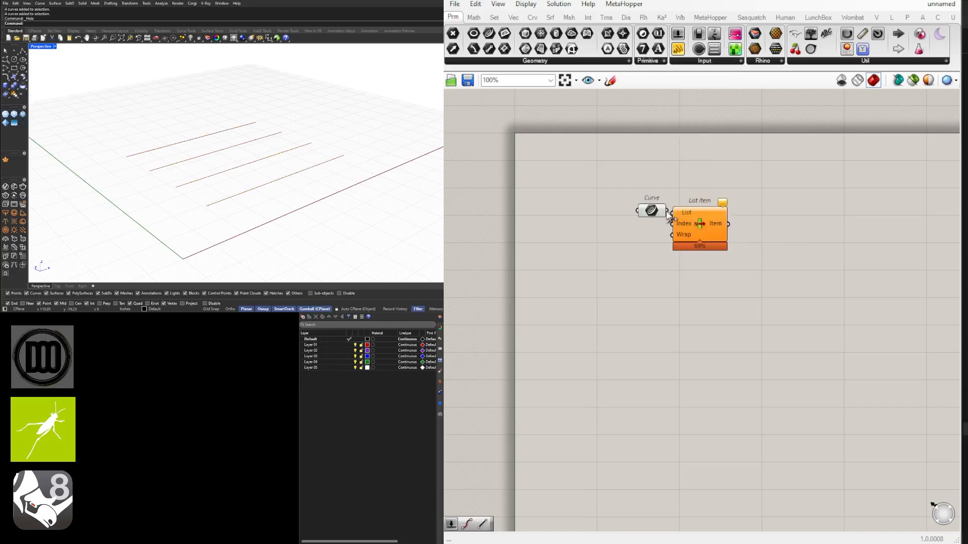
drag(651, 211, 660, 212)
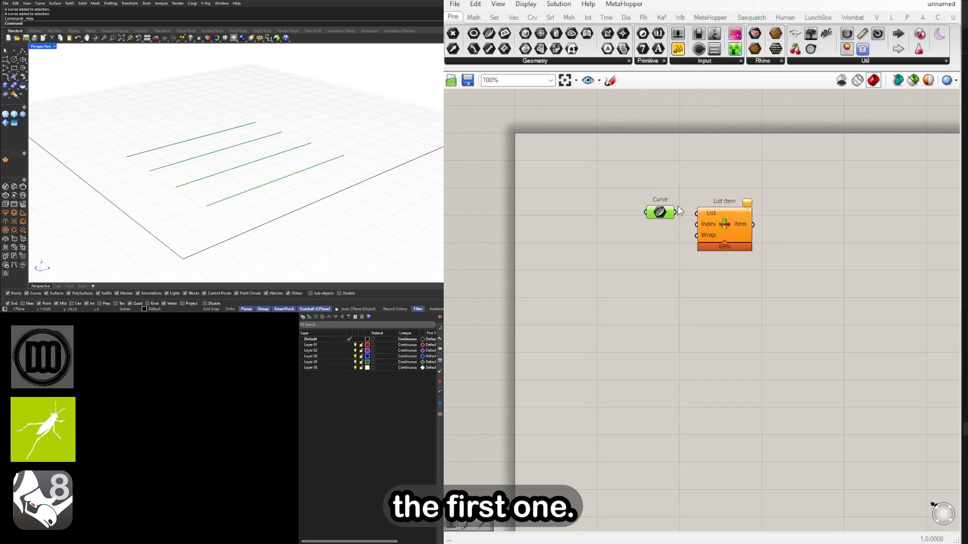
Try grafting the List Item's List input to output all four curves, and remove the graft again
drag(748, 218, 745, 221)
right_click(735, 214)
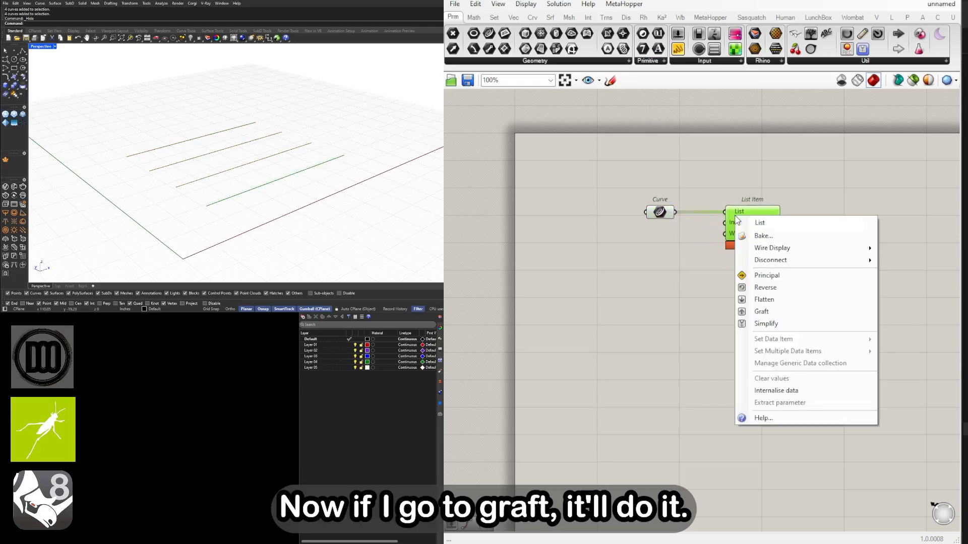
click(766, 309)
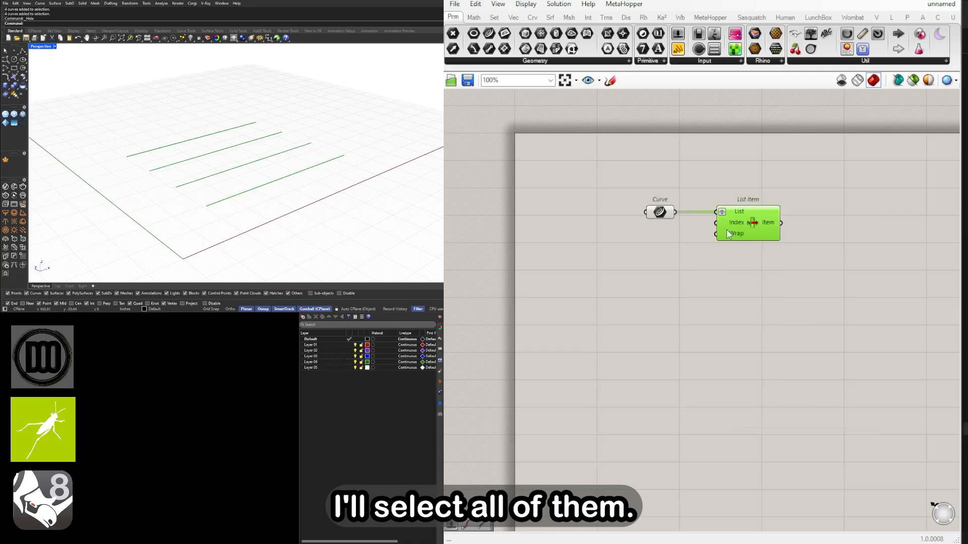
right_click(720, 211)
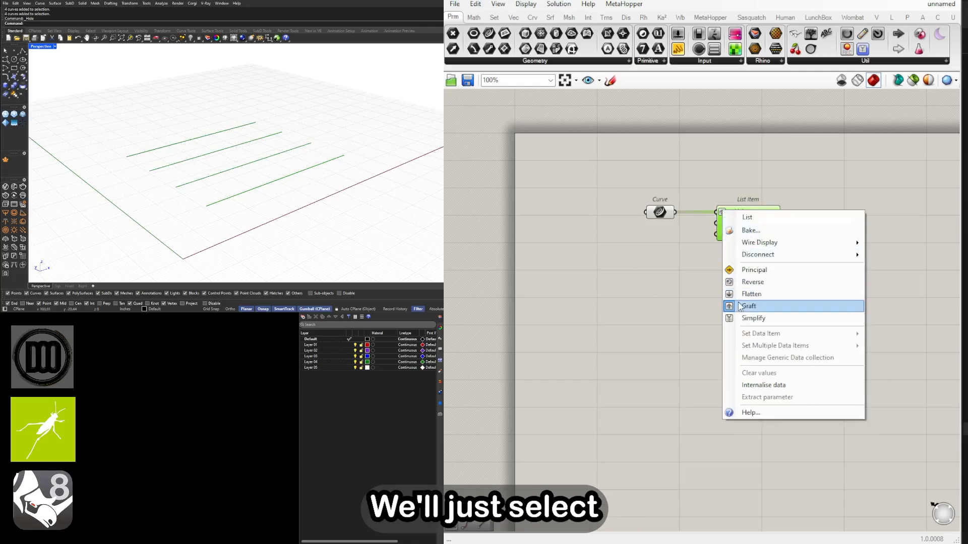
click(766, 305)
right_drag(785, 243, 691, 244)
right_drag(322, 162, 177, 182)
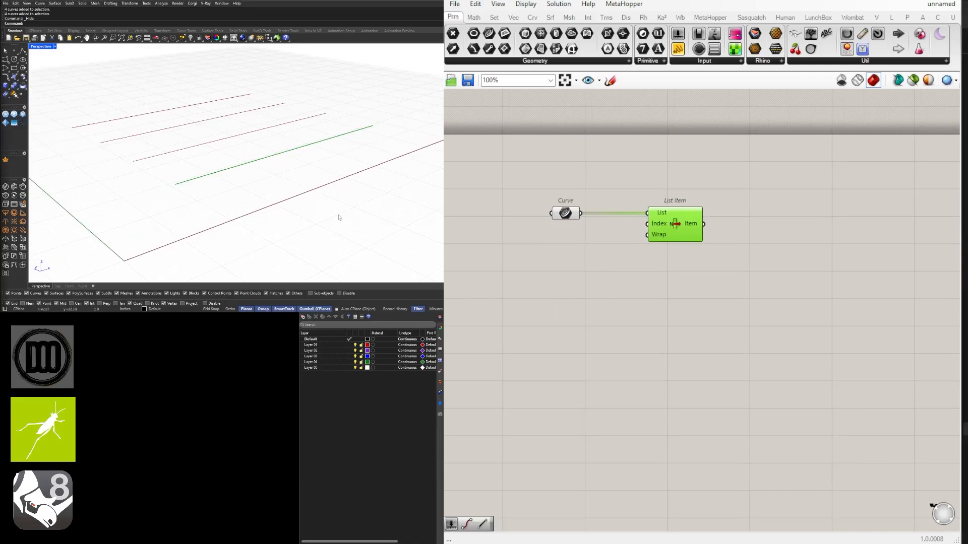
Add a Divide Curve component beside List Item and connect the Item output to its Curve input
double_click(808, 249)
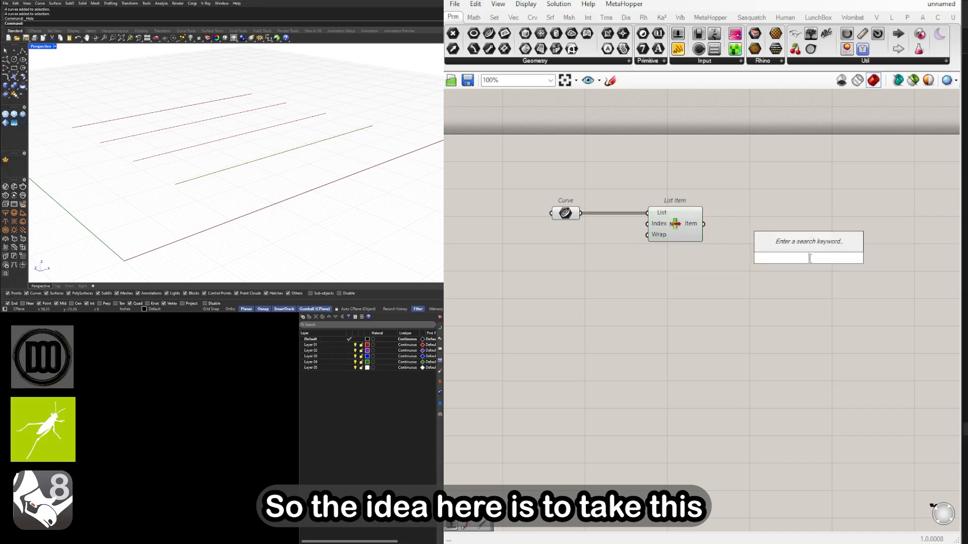
text(DIVI)
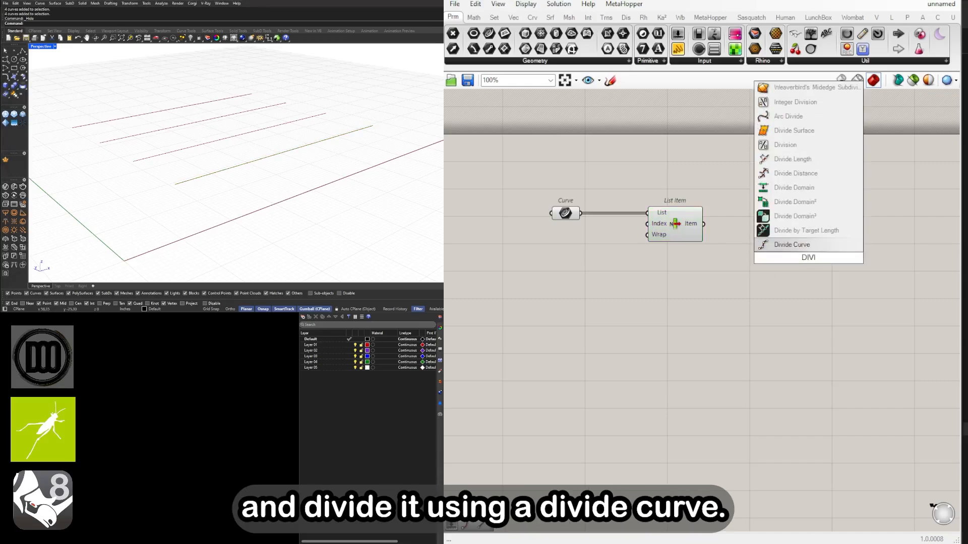
click(790, 245)
drag(737, 240, 802, 258)
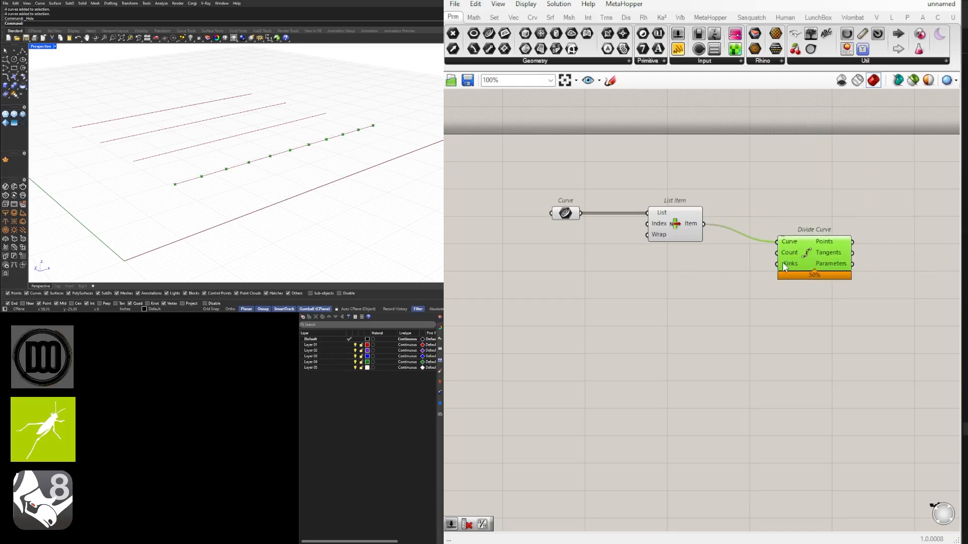
Add a number slider set to 12 below List Item and restrict its rounding to even numbers
double_click(685, 264)
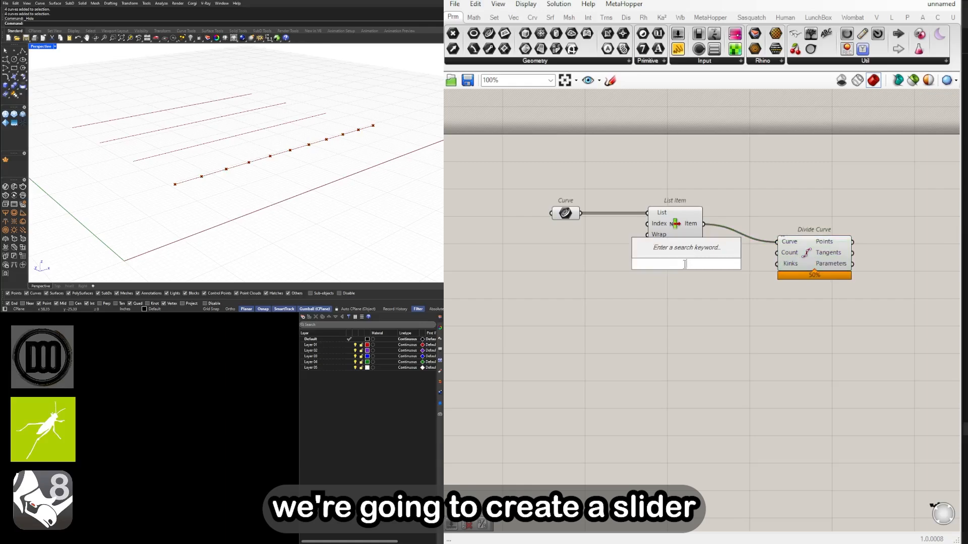
text(12)
key(Return)
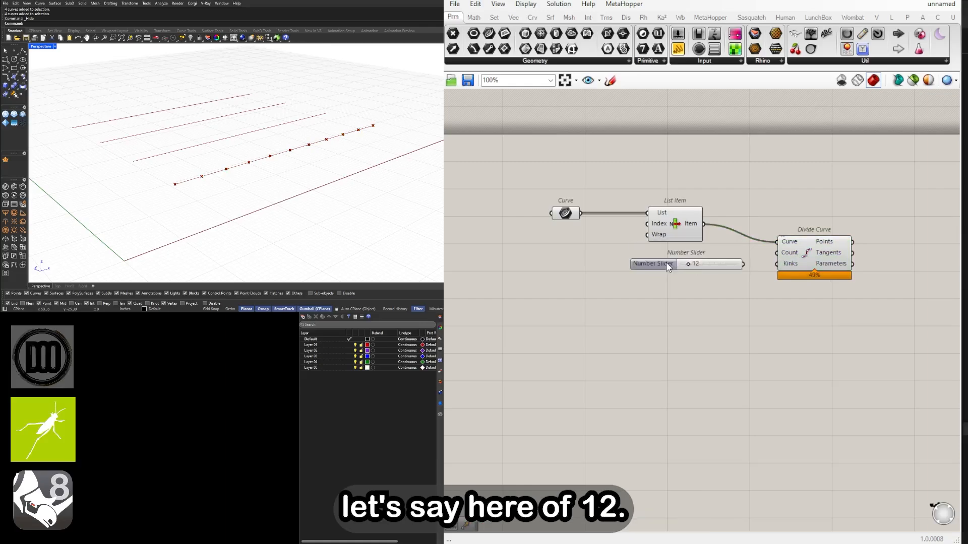
right_click(659, 266)
click(642, 264)
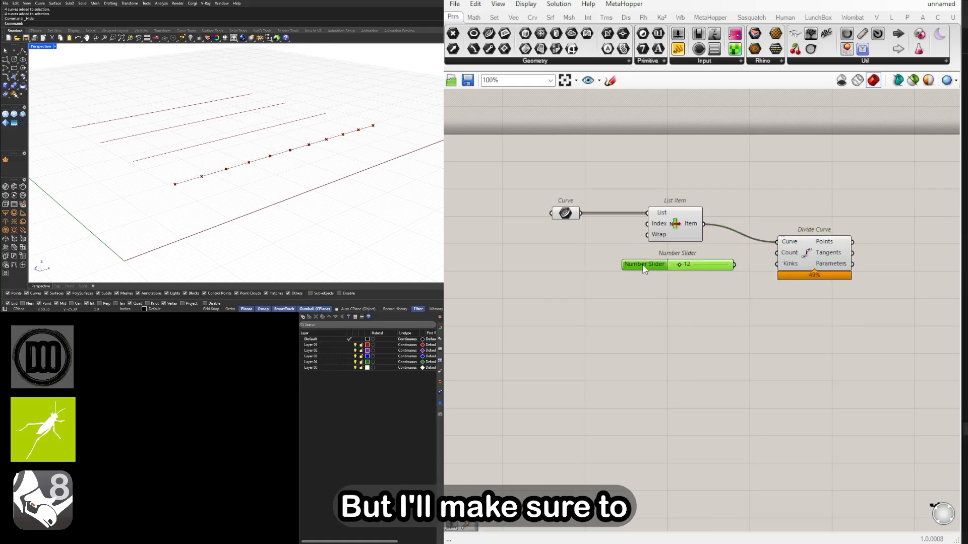
double_click(642, 264)
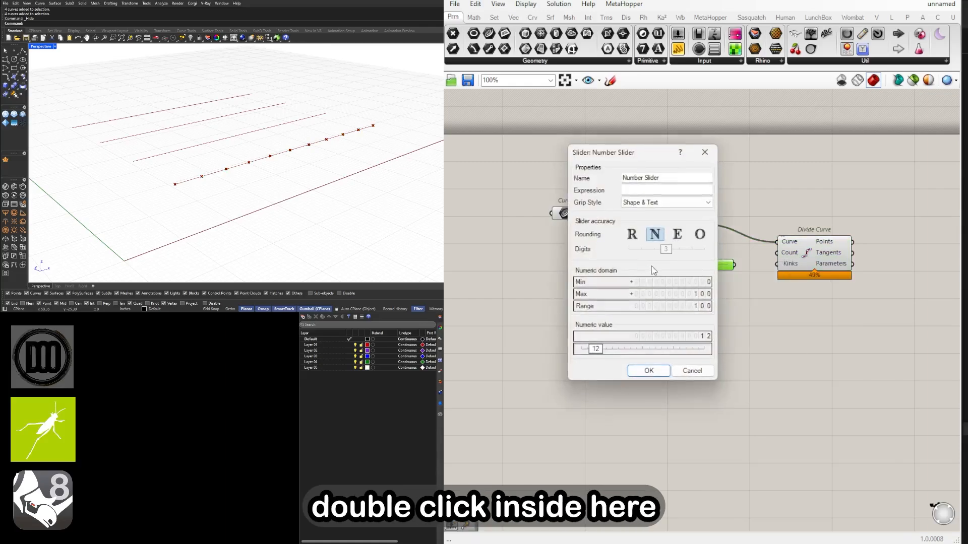
click(678, 235)
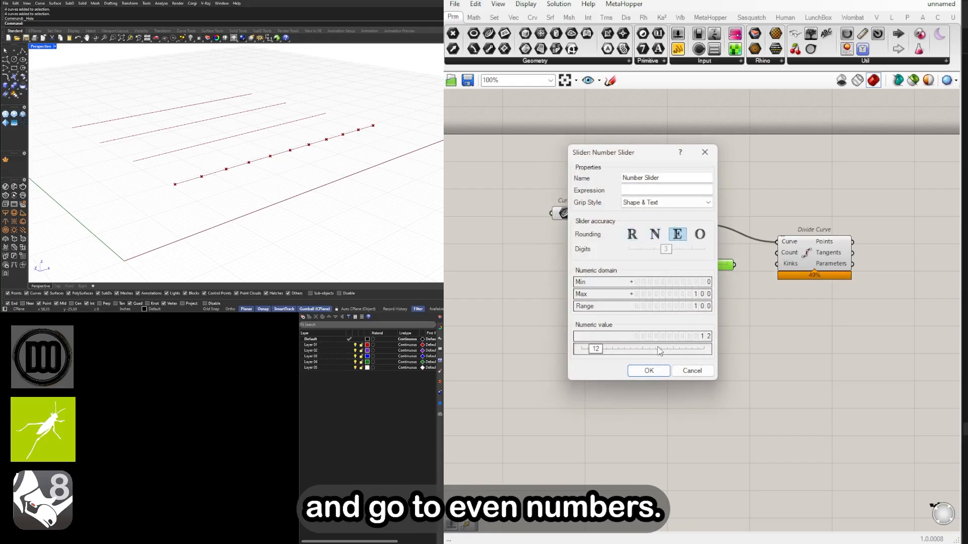
click(649, 371)
drag(665, 267, 664, 262)
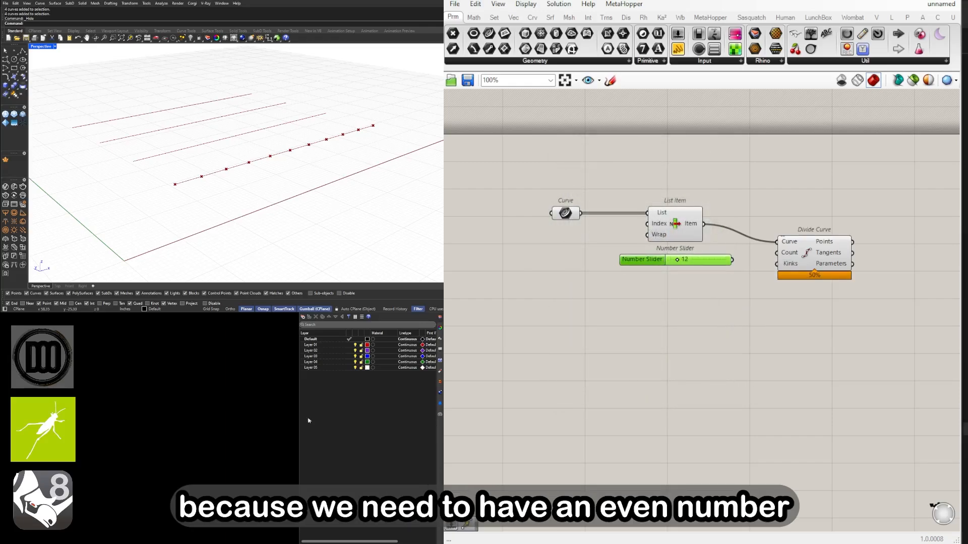
Connect the even-number slider to Divide Curve's Count input and line the component up beside the slider
drag(746, 263, 788, 262)
mouse_move(310, 160)
right_down()
mouse_move(292, 143)
mouse_move(306, 156)
right_up()
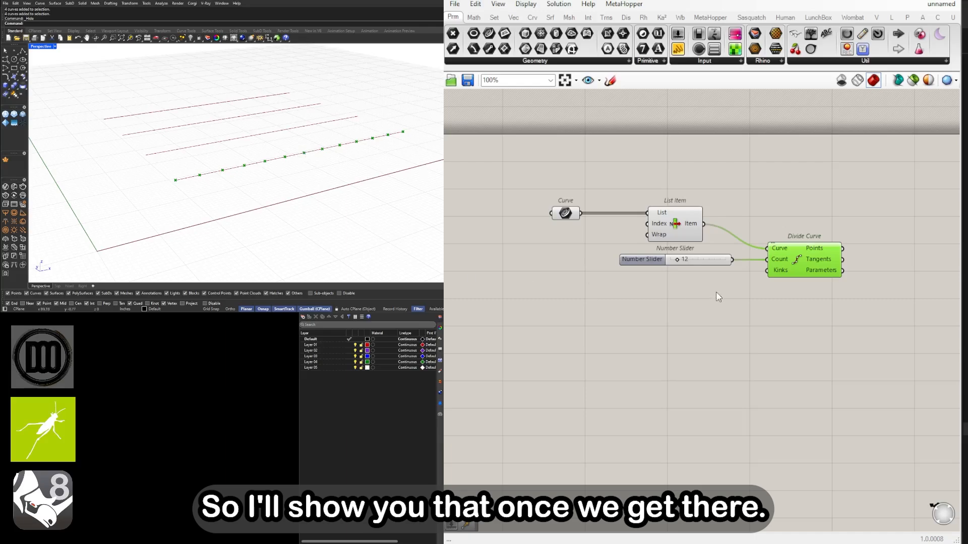
scroll(715, 292, down, 1)
right_drag(846, 300, 778, 304)
drag(775, 305, 580, 257)
scroll(667, 270, up, 3)
click(744, 237)
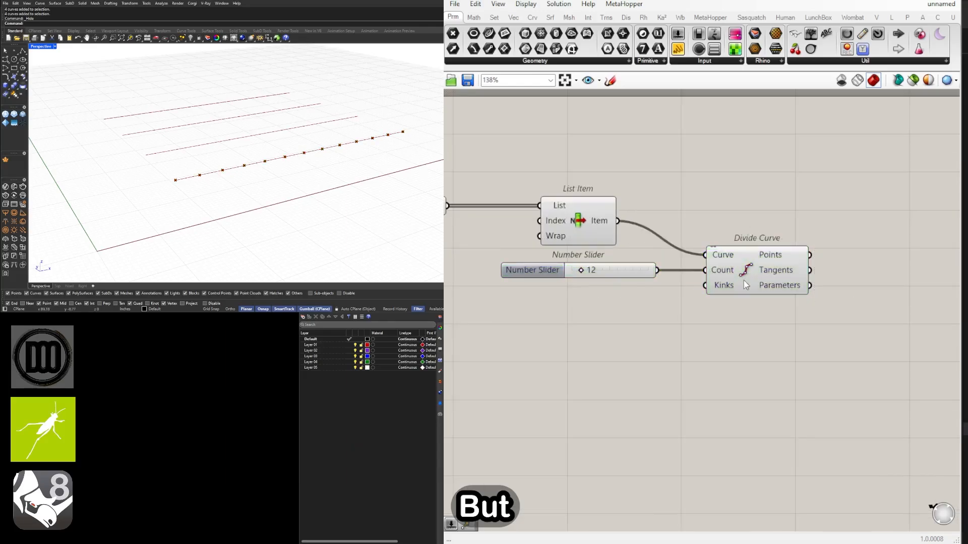
drag(744, 280, 727, 280)
right_drag(725, 297, 778, 234)
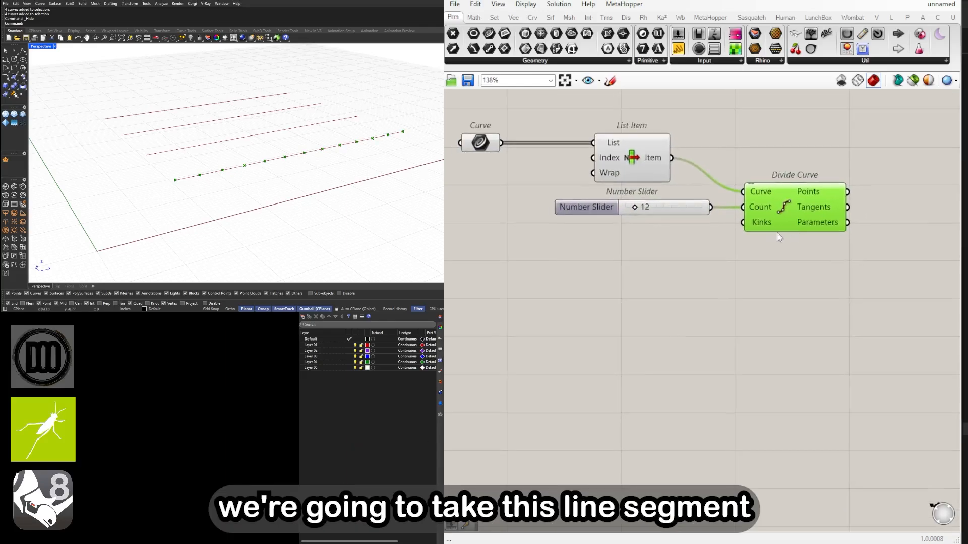
Add a Move component beyond Divide Curve and connect the List Item's Item output to its Geometry input
scroll(778, 234, down, 1)
click(644, 172)
right_drag(777, 183, 699, 211)
drag(800, 300, 560, 223)
double_click(839, 277)
text(move)
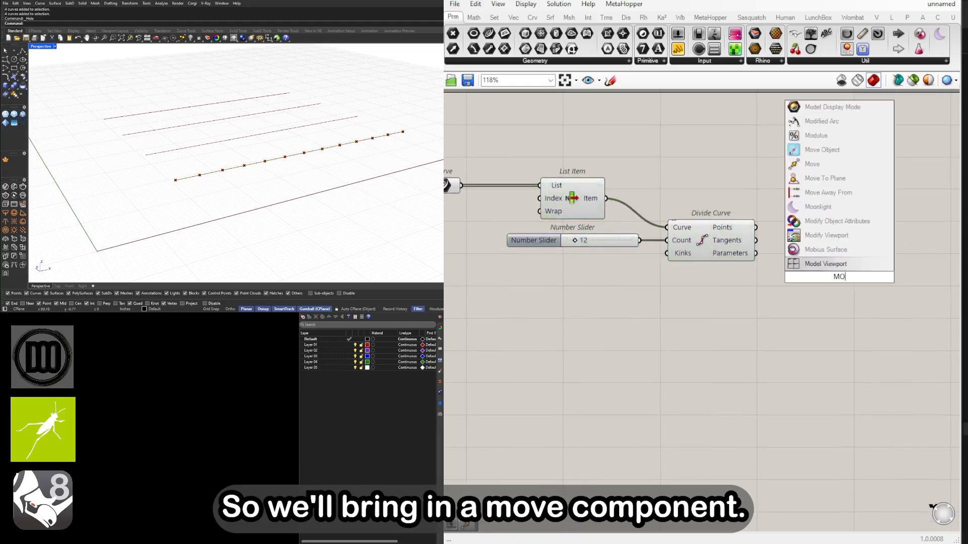
key(Return)
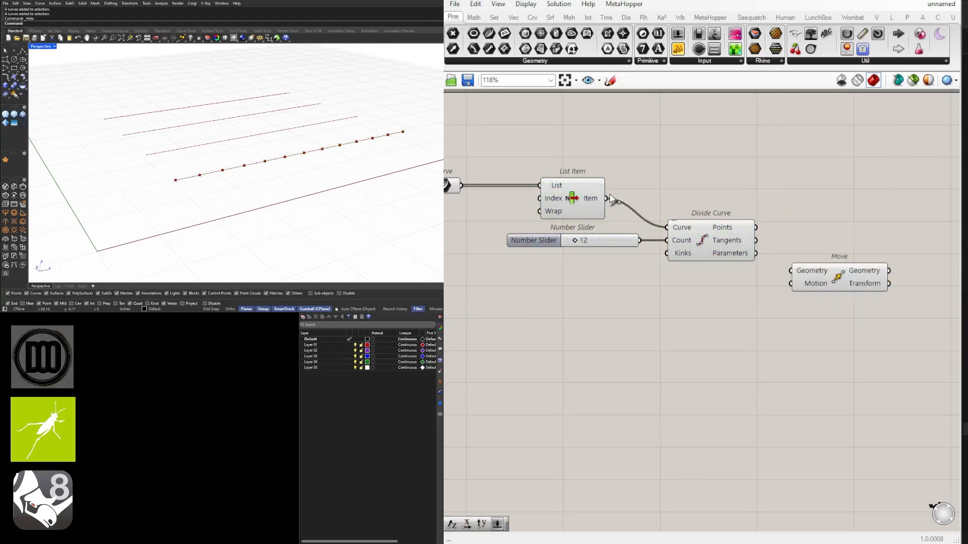
drag(607, 198, 900, 216)
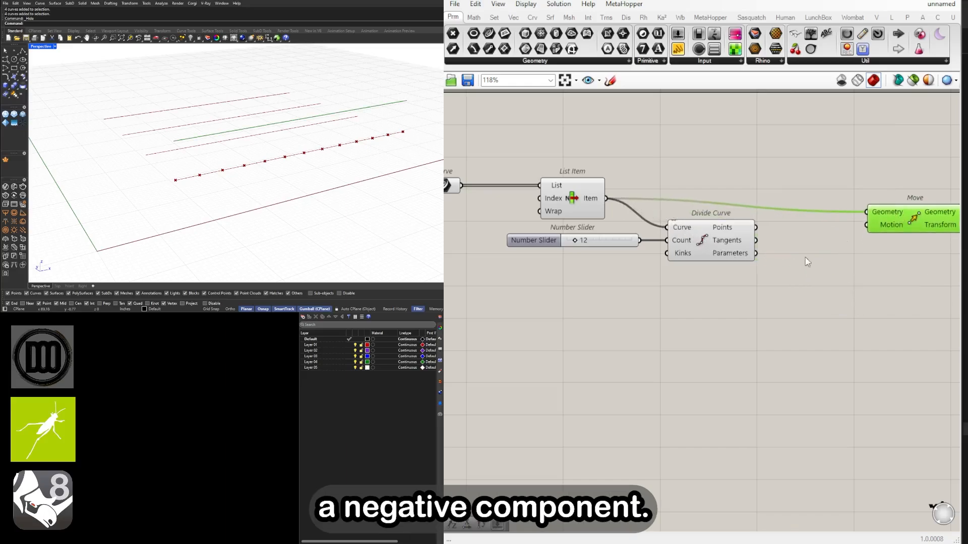
Add Unit Z and Negative components below Divide Curve and connect the Unit vector output to Negative's Value input
double_click(735, 301)
text(unit z)
key(Return)
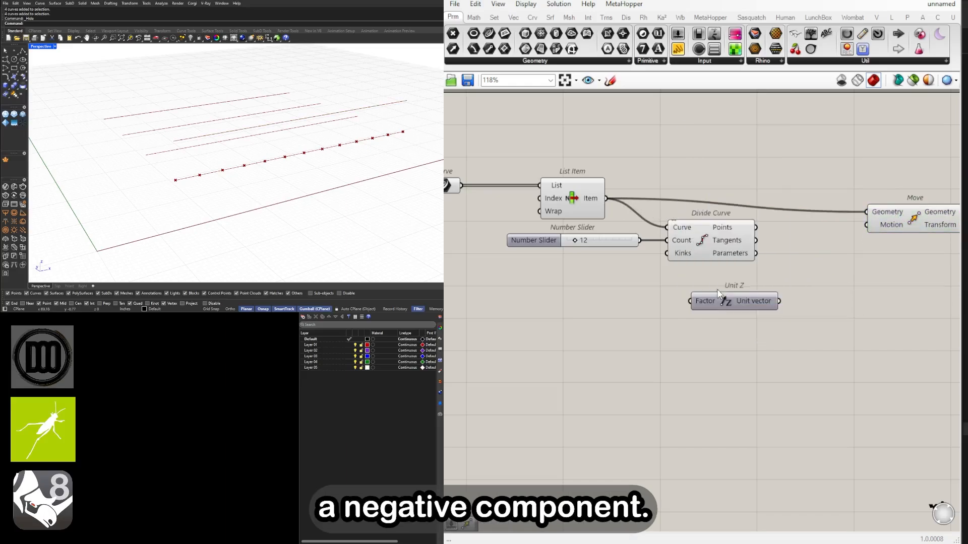
double_click(821, 297)
text(neg)
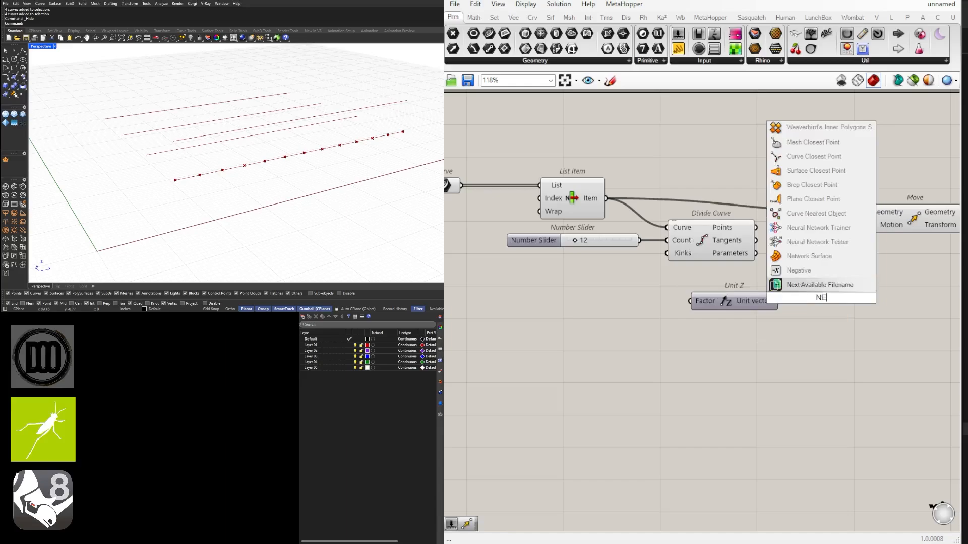
key(Return)
mouse_move(819, 300)
mouse_down()
mouse_move(794, 300)
mouse_move(834, 301)
mouse_up()
drag(865, 328, 750, 304)
drag(745, 305, 723, 294)
click(746, 267)
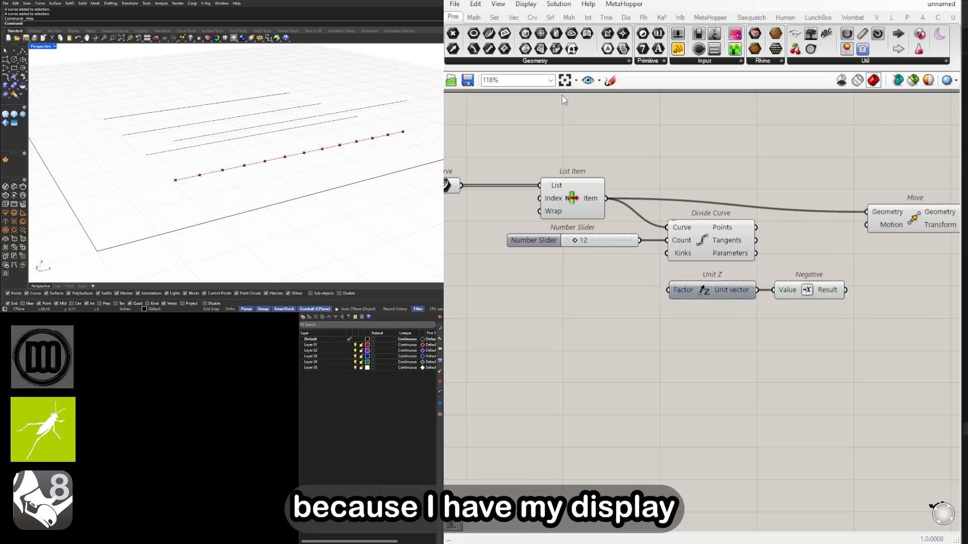
Tidy the placement of Unit Z, Negative and Move, and connect Negative's Result to Move's Motion input
click(528, 6)
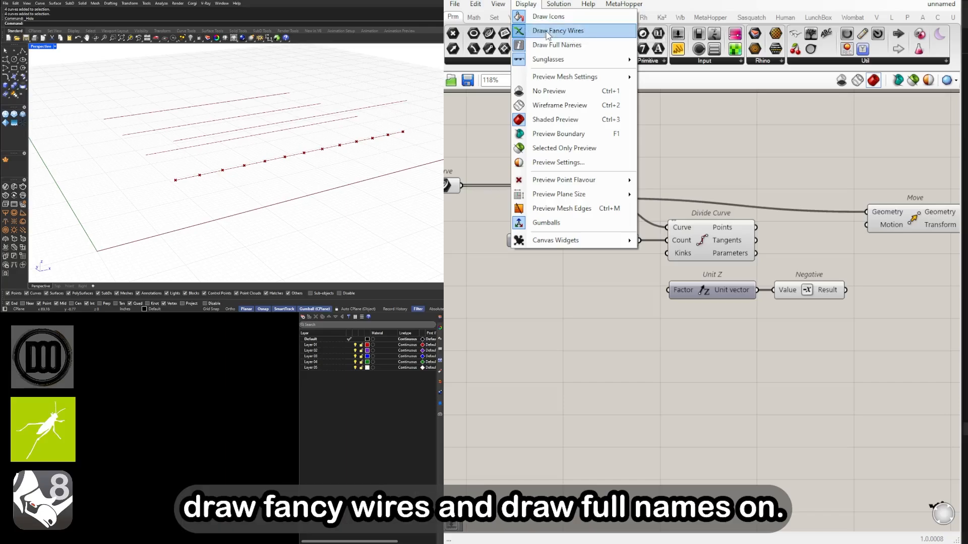
drag(855, 325, 709, 276)
drag(714, 291, 704, 281)
click(755, 271)
drag(895, 220, 919, 210)
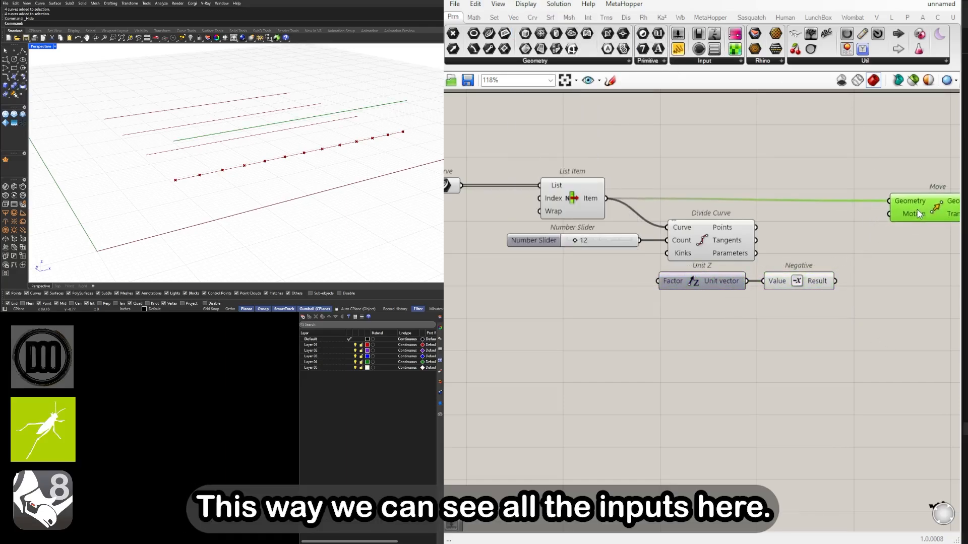
click(885, 280)
right_drag(885, 280, 786, 280)
drag(736, 281, 793, 214)
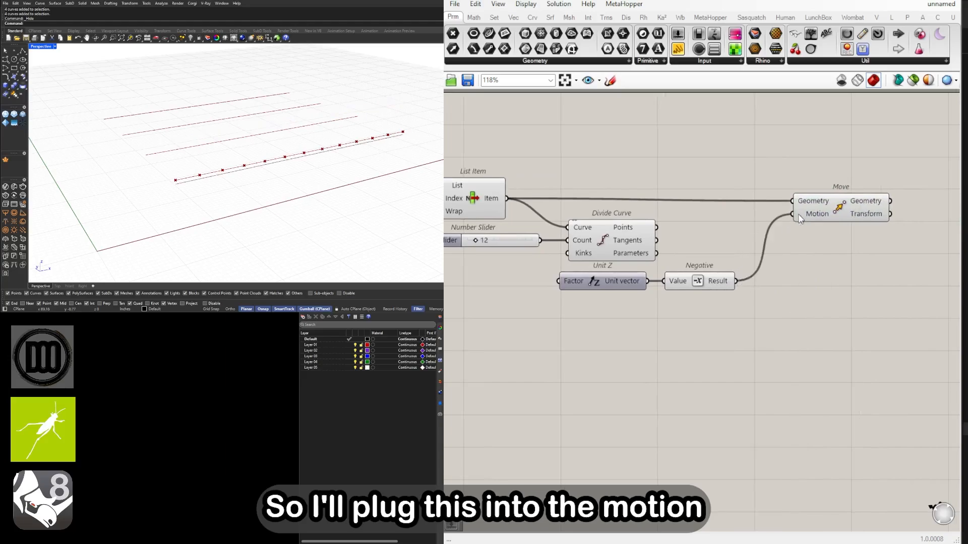
Add a number slider set to 12.00 for the truss height and connect it to Unit Z's Factor input
right_drag(465, 289, 600, 283)
double_click(600, 283)
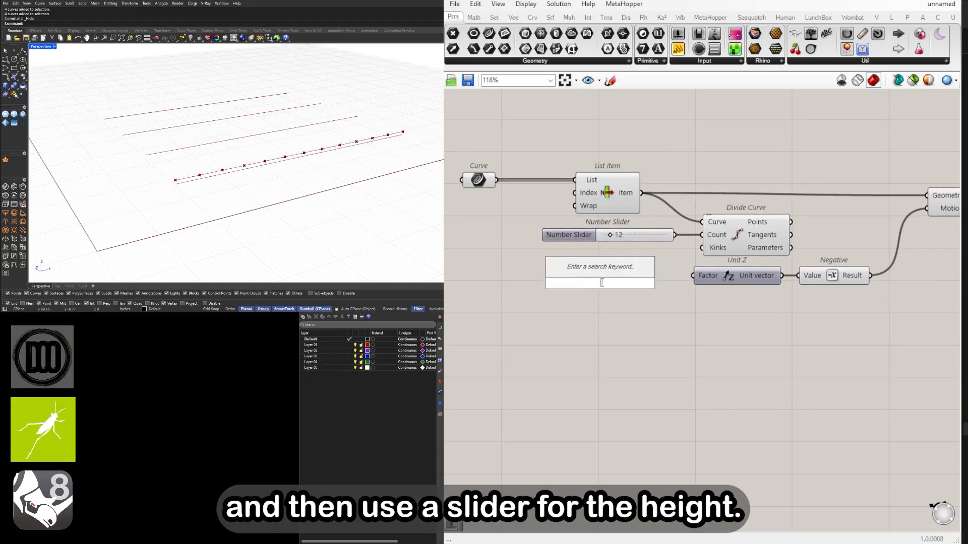
text(12)
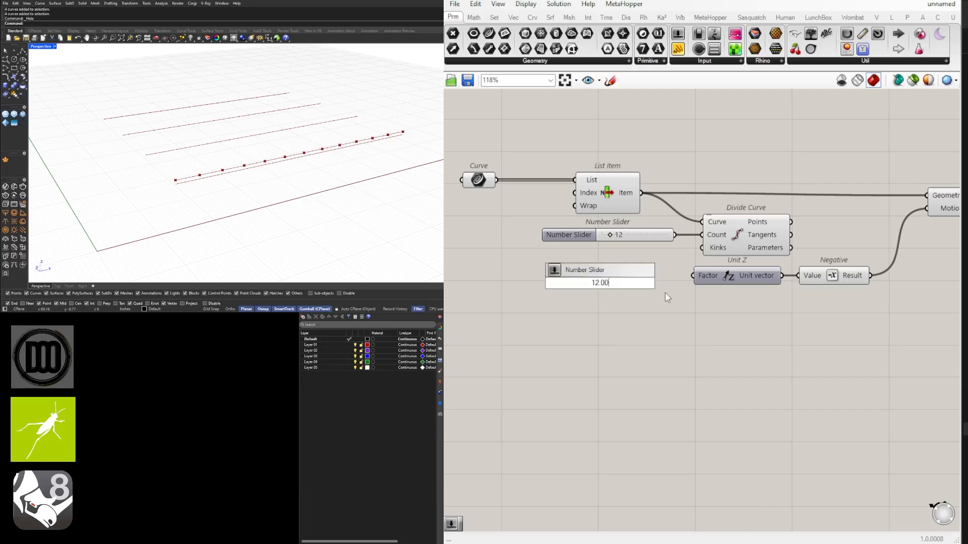
key(Return)
scroll(664, 297, up, 1)
click(624, 276)
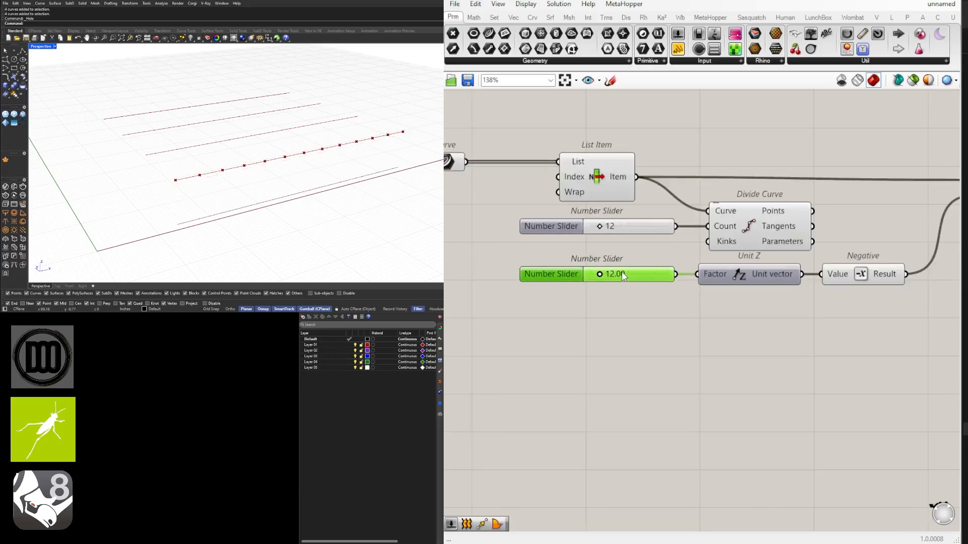
Set the height slider feeding Unit Z to 6.00
drag(600, 276, 598, 277)
double_click(549, 274)
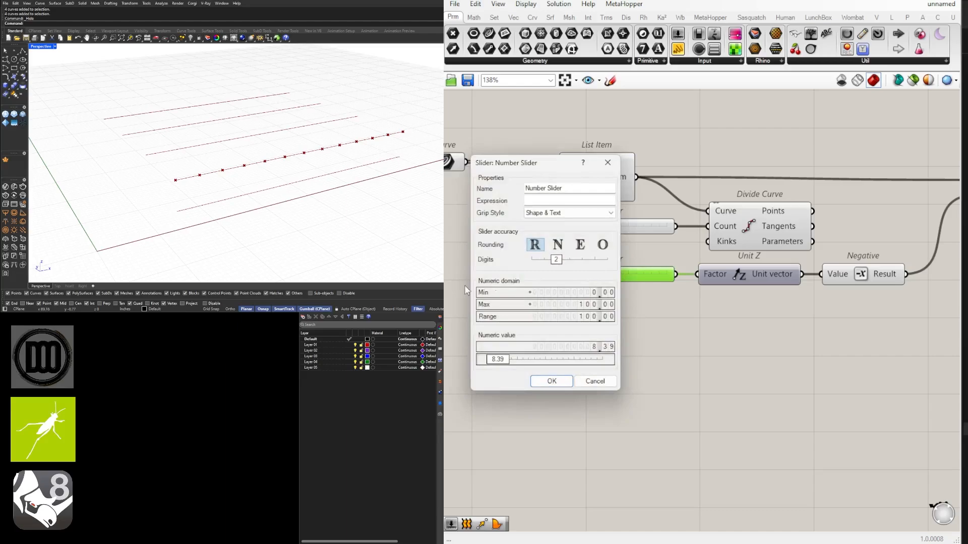
click(607, 162)
scroll(613, 280, up, 3)
double_click(605, 281)
text(6)
key(Return)
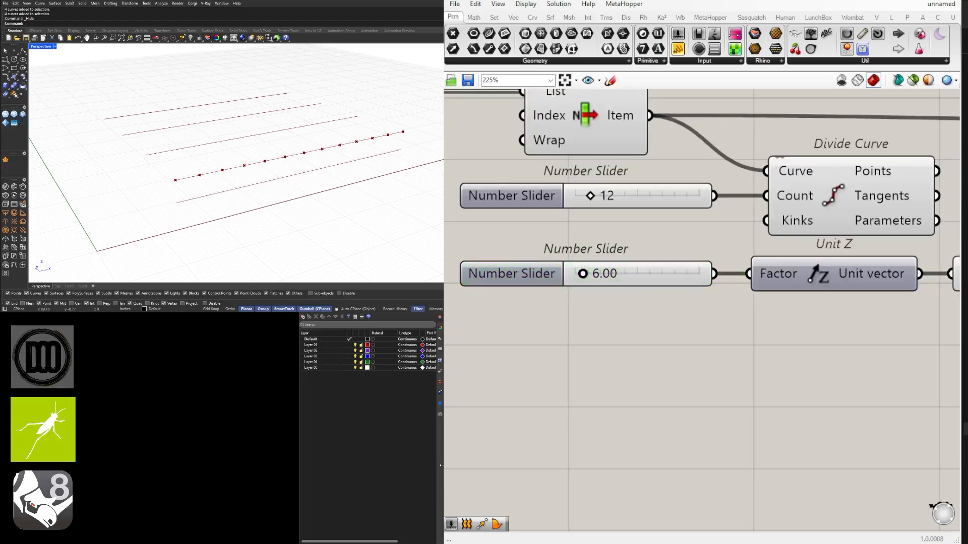
Show the hidden line segments in Rhino and turn on control points for all four
scroll(295, 170, down, 5)
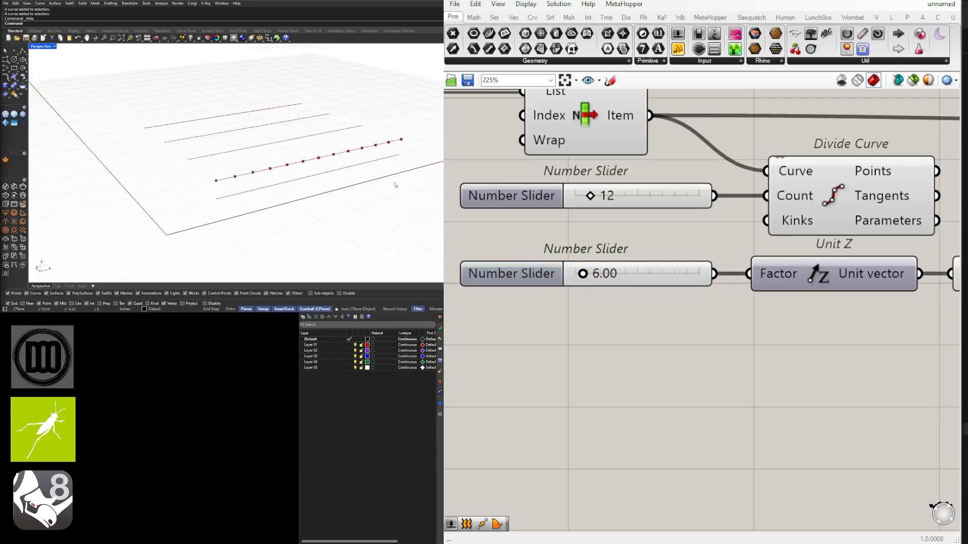
right_drag(295, 170, 297, 176)
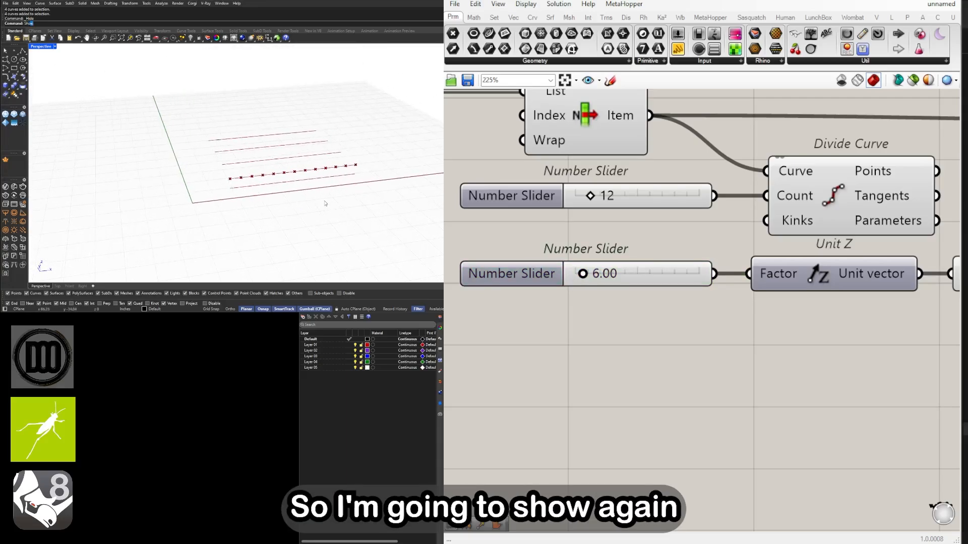
key(Return)
drag(347, 227, 289, 123)
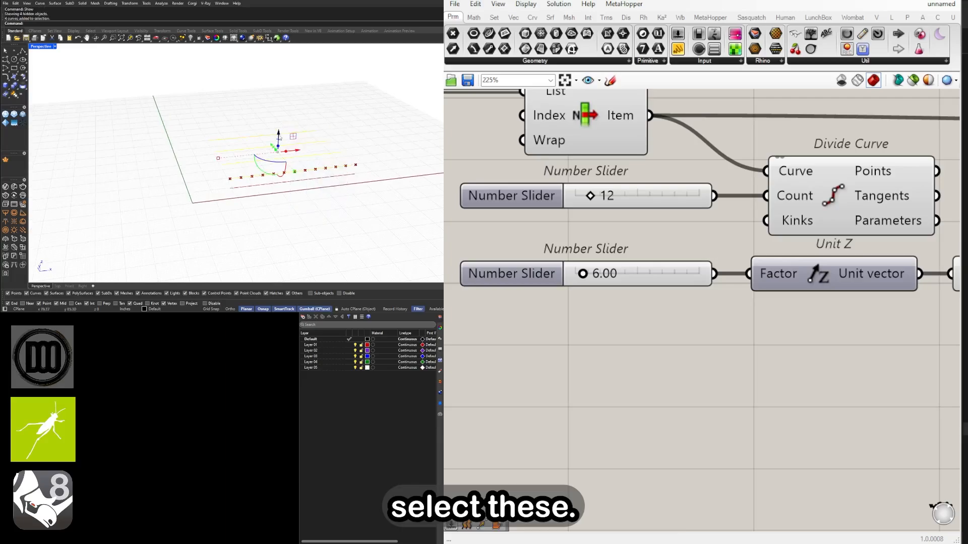
key(F10)
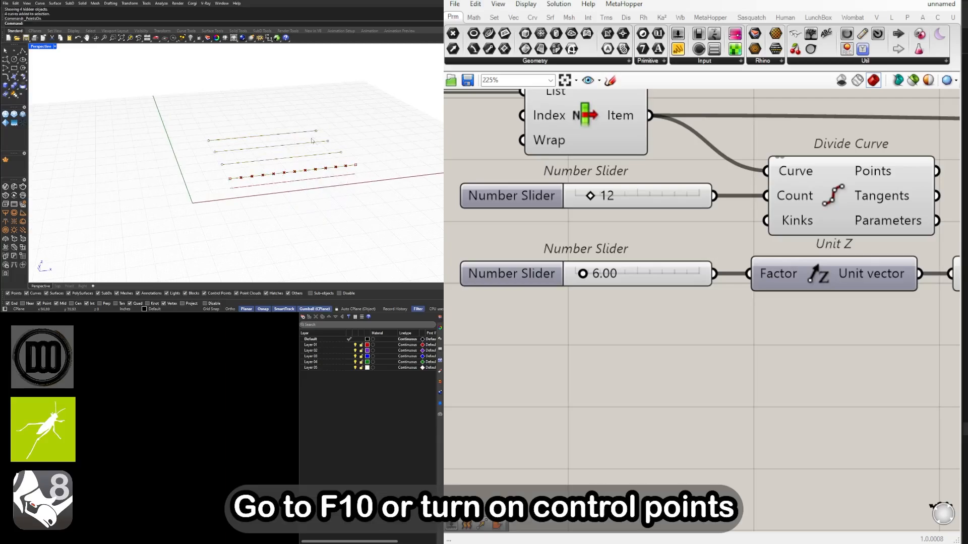
Lengthen all four lines by selecting their far end control points and moving them outward together along the lines
shift+right_drag(311, 141, 248, 143)
drag(228, 112, 375, 218)
drag(294, 146, 436, 130)
shift+right_drag(426, 135, 343, 139)
drag(329, 132, 356, 126)
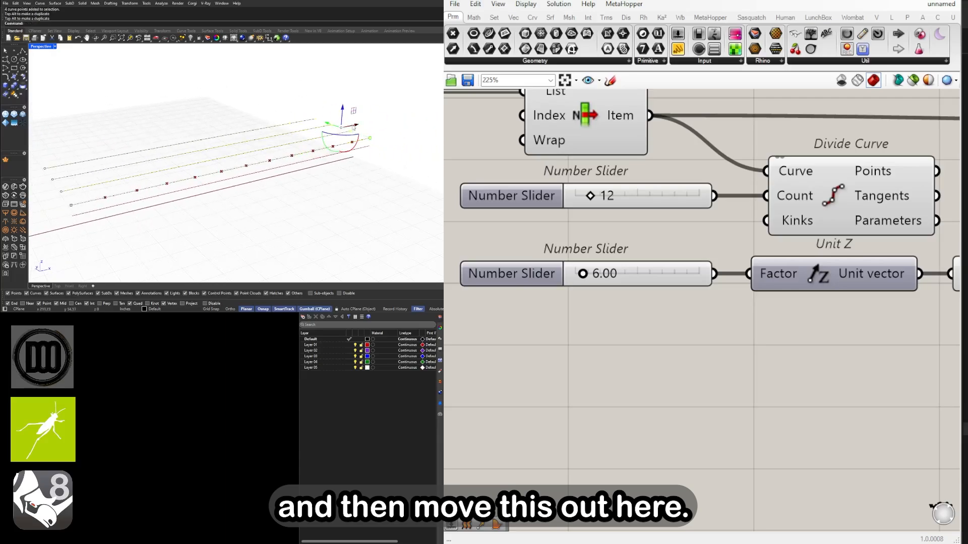
click(316, 183)
scroll(665, 321, down, 3)
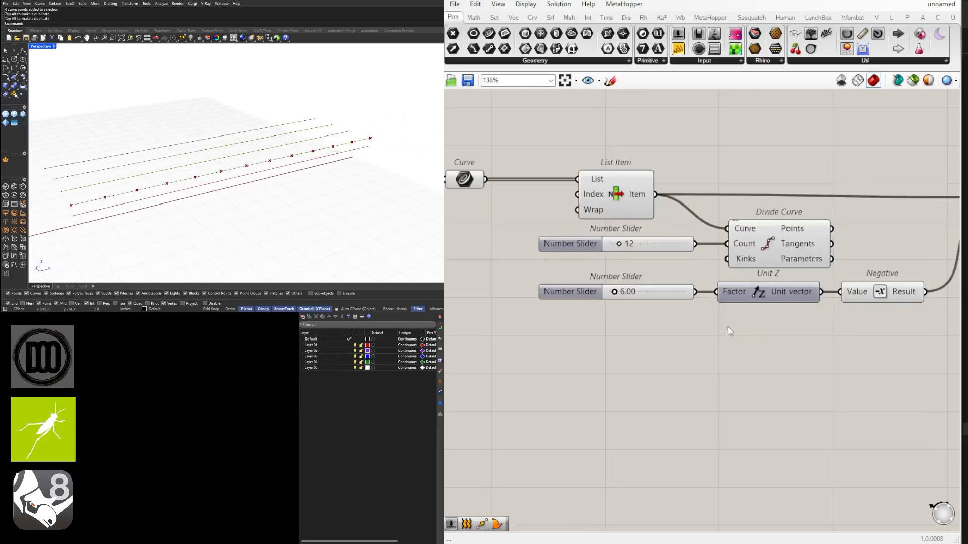
Select all four lengthened line segments in Rhino and hide them
drag(354, 175, 230, 114)
key(ctrl+h)
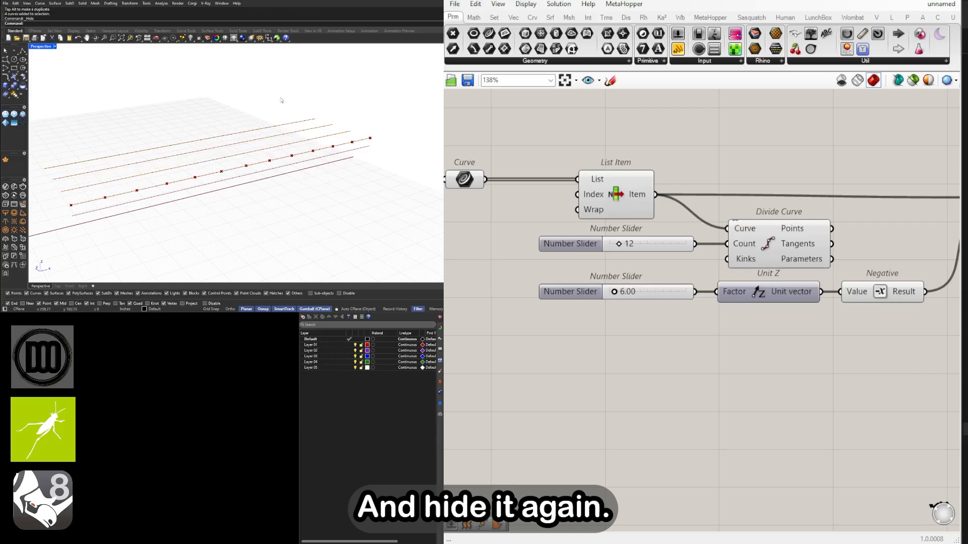
scroll(713, 261, down, 2)
right_drag(789, 301, 616, 302)
click(788, 220)
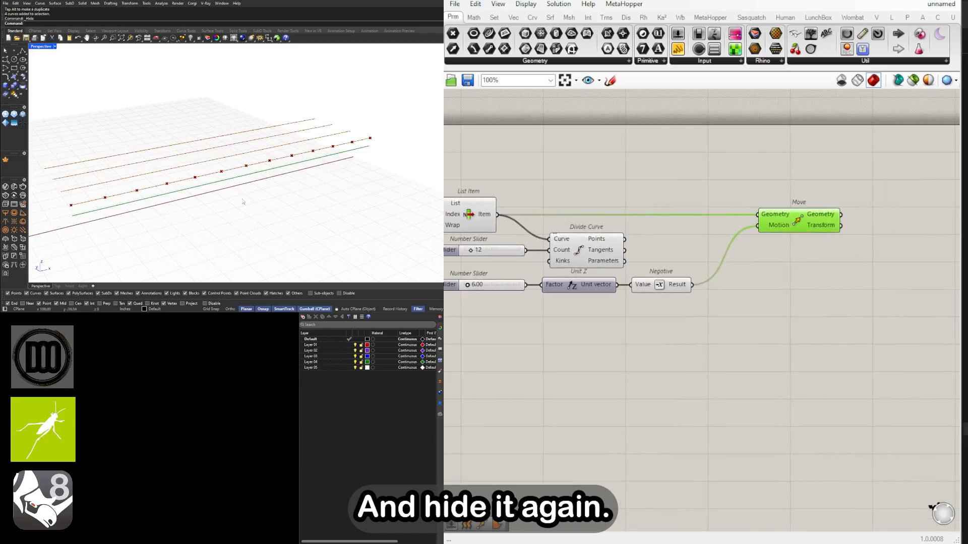
Turn off the preview of the input Curve parameter that feeds List Item
right_drag(703, 289, 822, 288)
drag(753, 339, 555, 193)
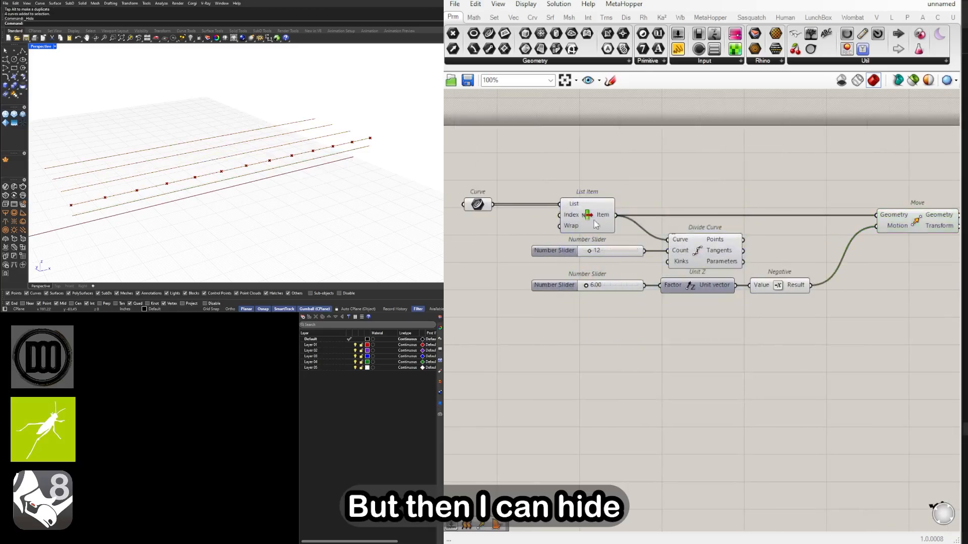
drag(625, 164, 593, 153)
drag(496, 218, 465, 176)
middle_click(484, 171)
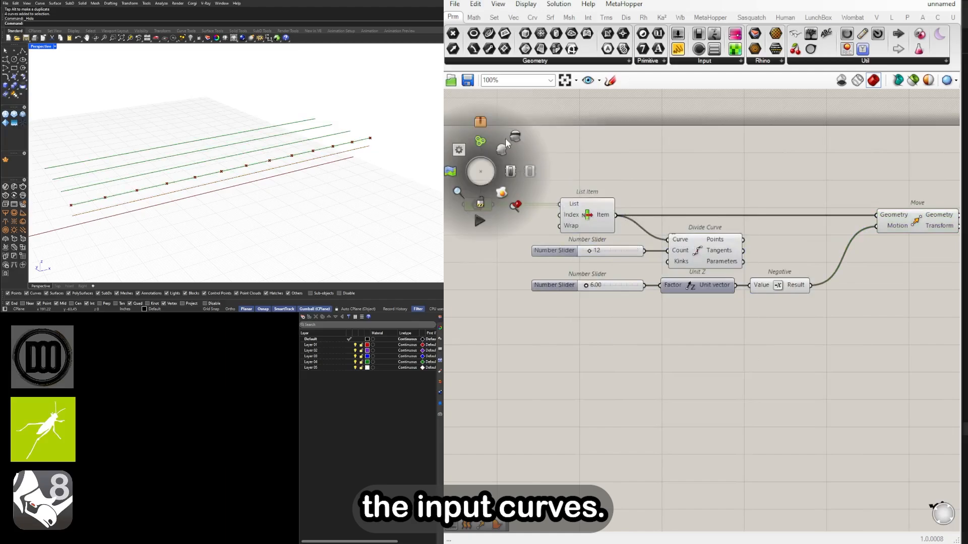
click(515, 133)
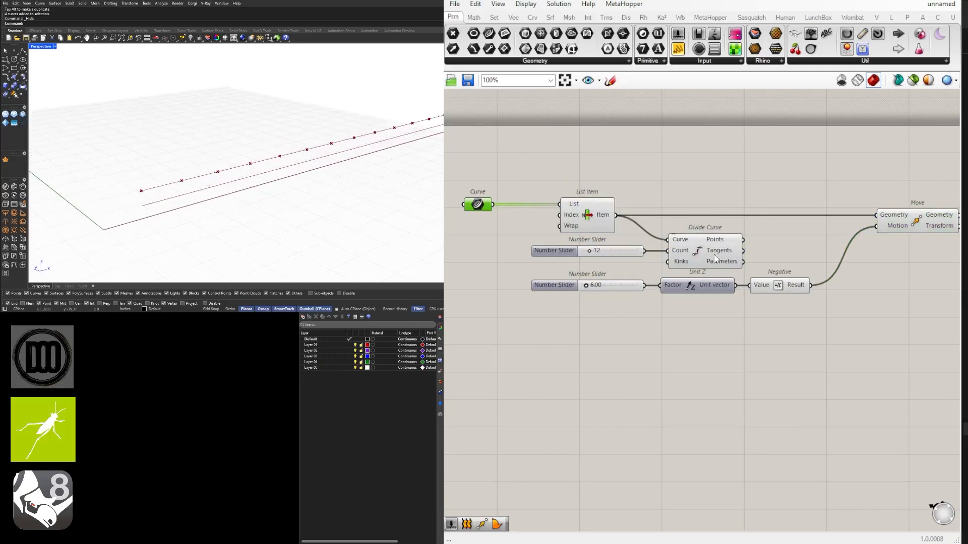
Duplicate the Move component below the original and connect Divide Curve's Points output to the copy's Geometry input
right_drag(920, 230, 703, 240)
drag(701, 235, 715, 236)
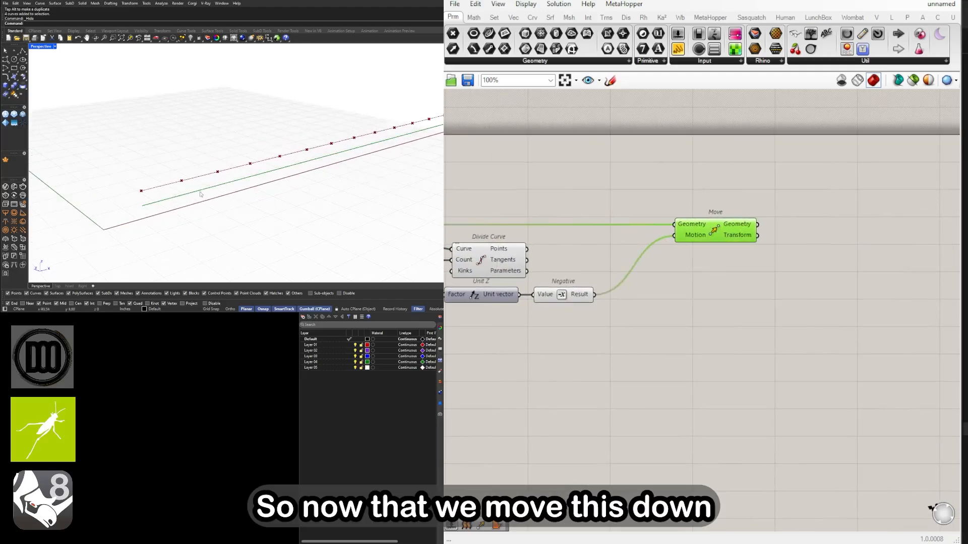
mouse_move(201, 195)
right_down()
mouse_move(185, 192)
mouse_move(194, 188)
right_up()
drag(695, 237, 706, 260)
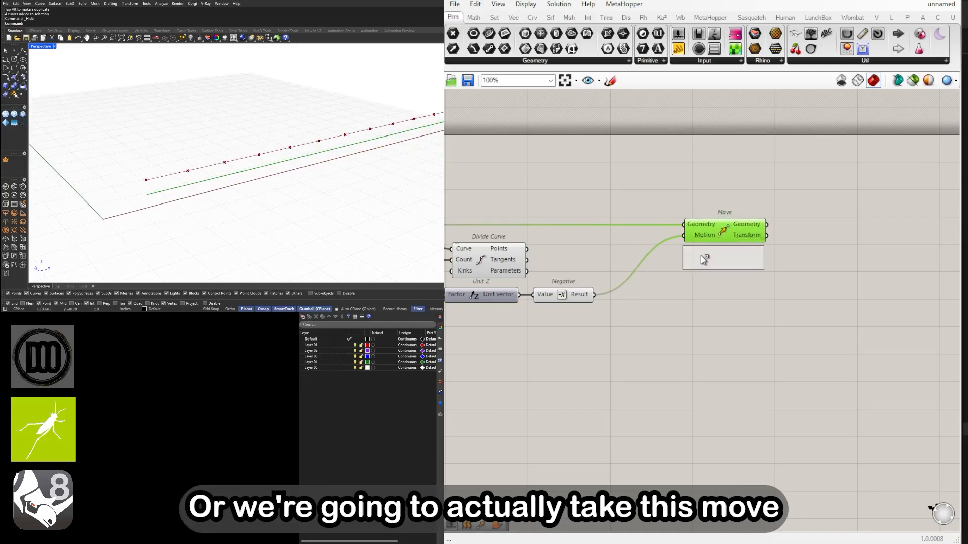
drag(527, 248, 719, 268)
click(725, 237)
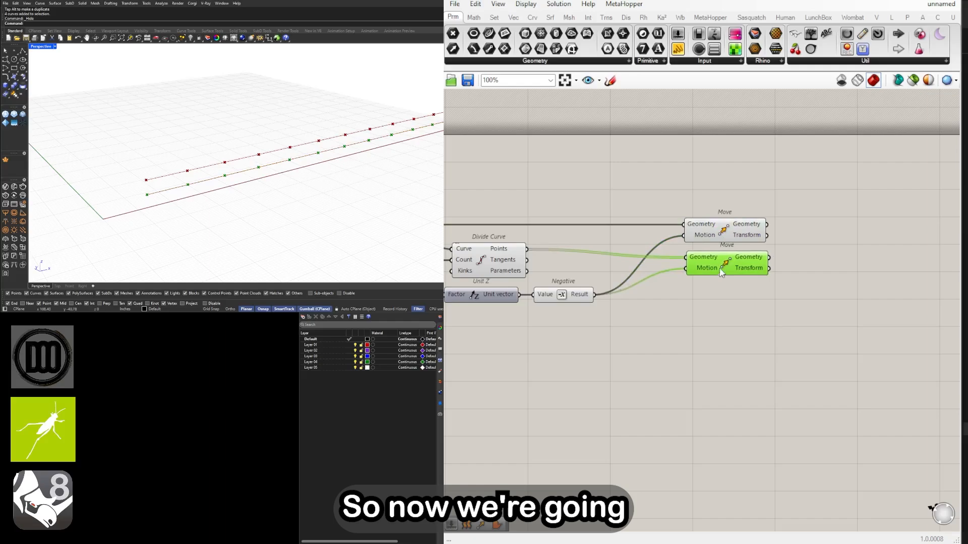
Check which geometry the Move and Divide Curve components produce, and space the two Move components further apart vertically
shift+click(735, 229)
click(697, 291)
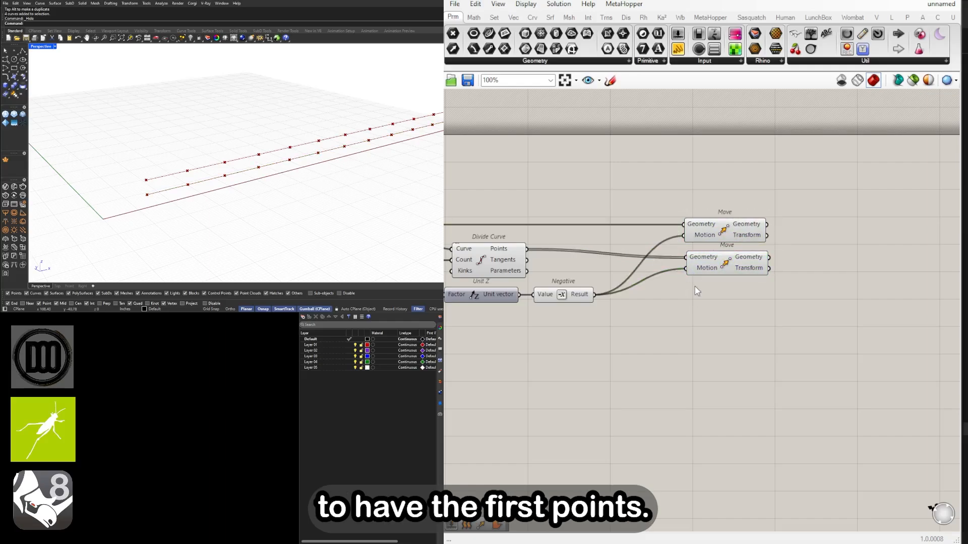
click(720, 227)
right_drag(649, 253, 750, 239)
click(612, 244)
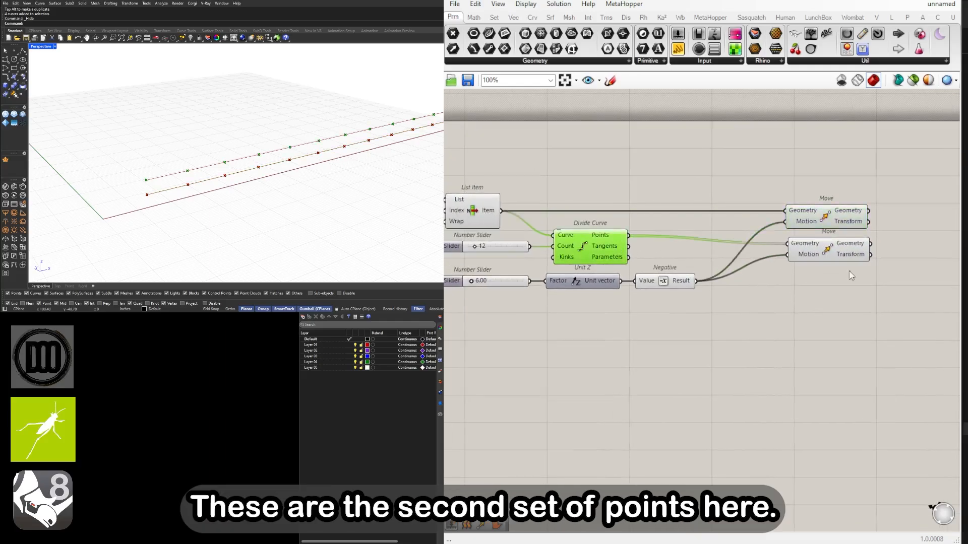
drag(830, 258, 783, 289)
drag(836, 218, 802, 213)
Add a two-point Line component with Divide Curve's Points as Start Point and the moved points as End Point
double_click(877, 247)
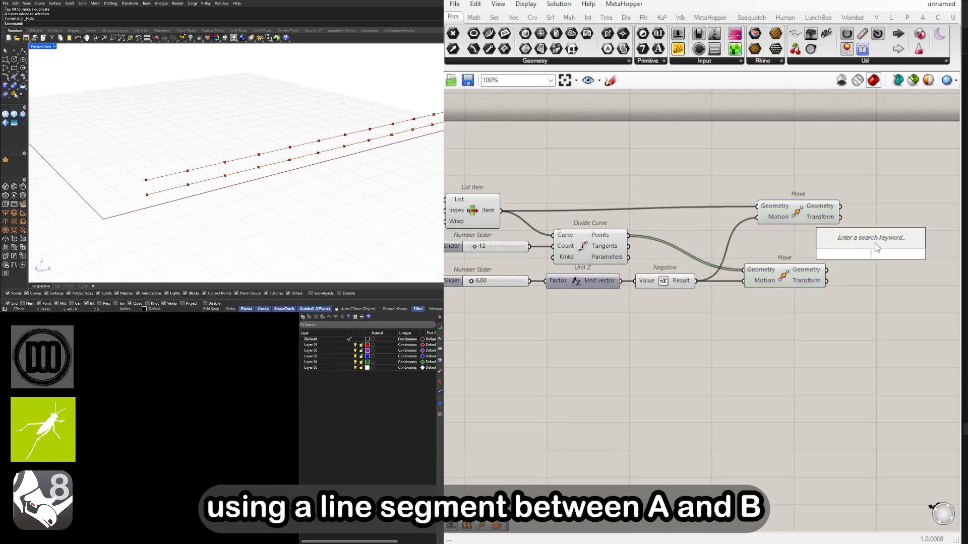
text(line)
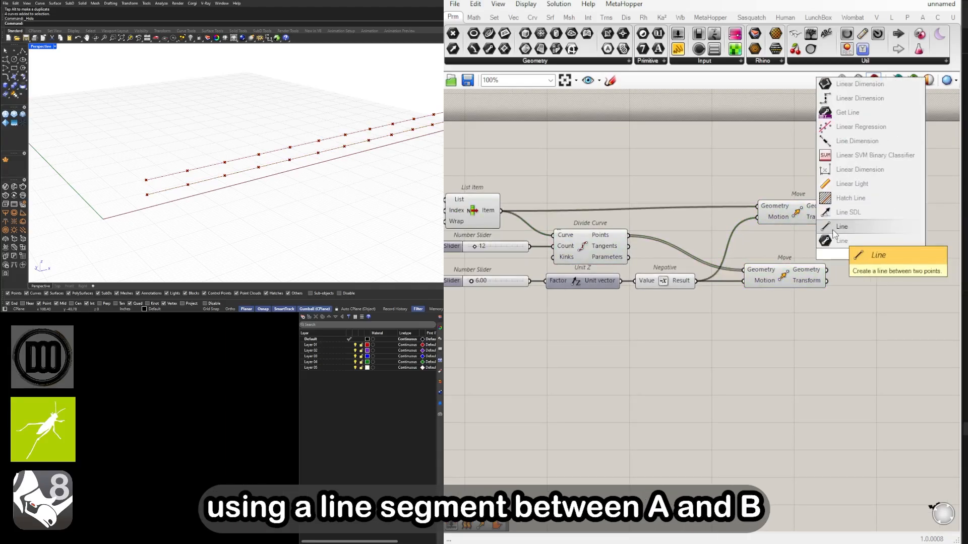
click(834, 233)
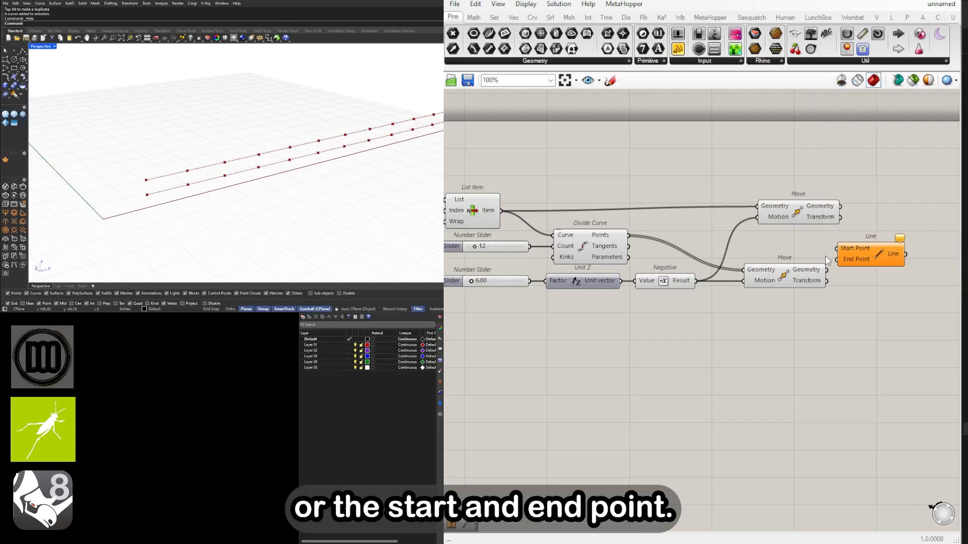
drag(629, 234, 888, 239)
drag(828, 270, 890, 250)
scroll(874, 246, down, 3)
scroll(872, 246, up, 3)
scroll(353, 178, down, 4)
right_drag(343, 179, 270, 185)
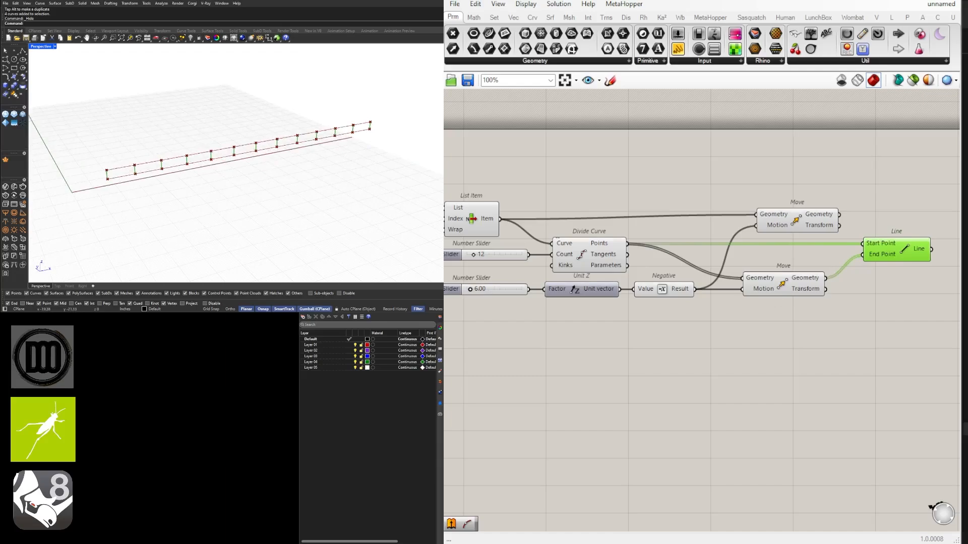
click(482, 444)
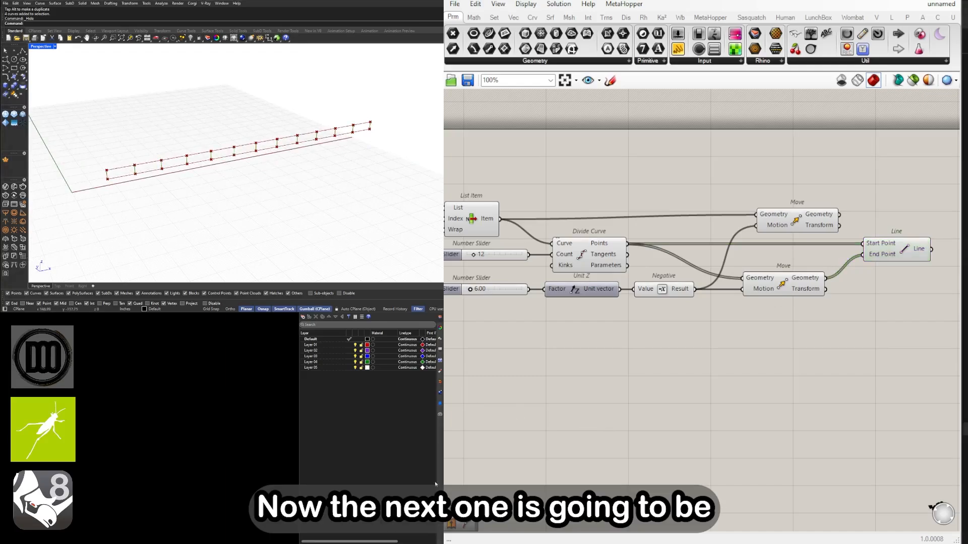
Reposition the Line component closer to the two Move components
scroll(109, 172, up, 2)
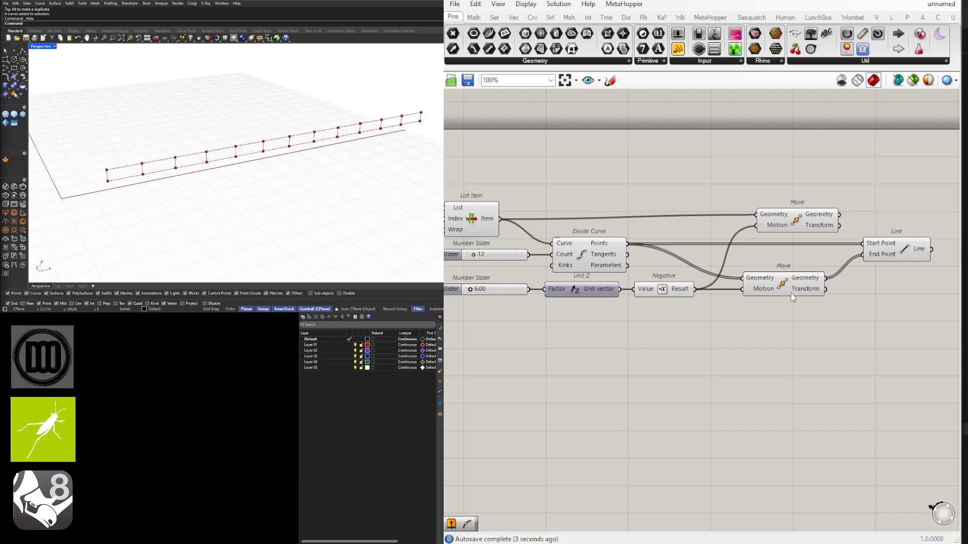
scroll(883, 245, down, 1)
click(764, 251)
right_drag(883, 245, 724, 262)
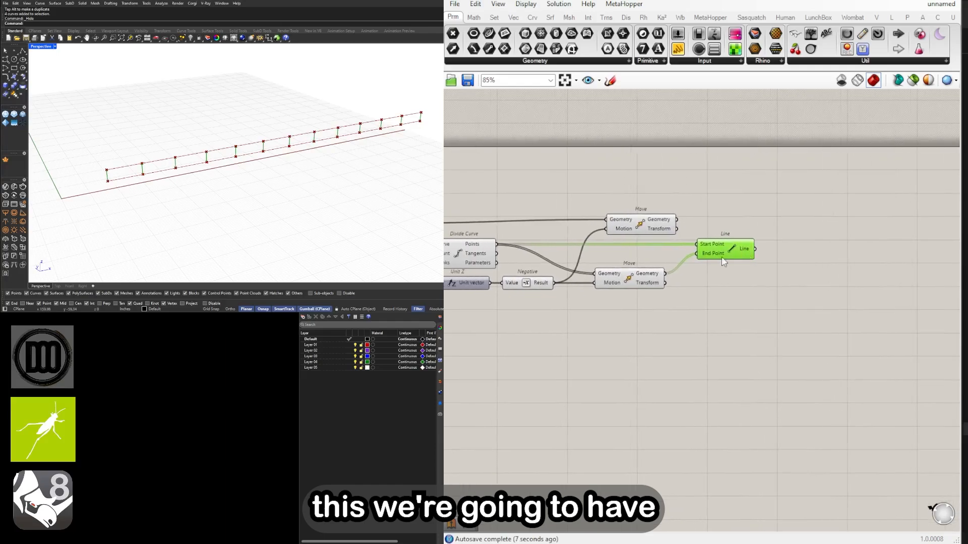
click(849, 259)
drag(743, 252, 735, 252)
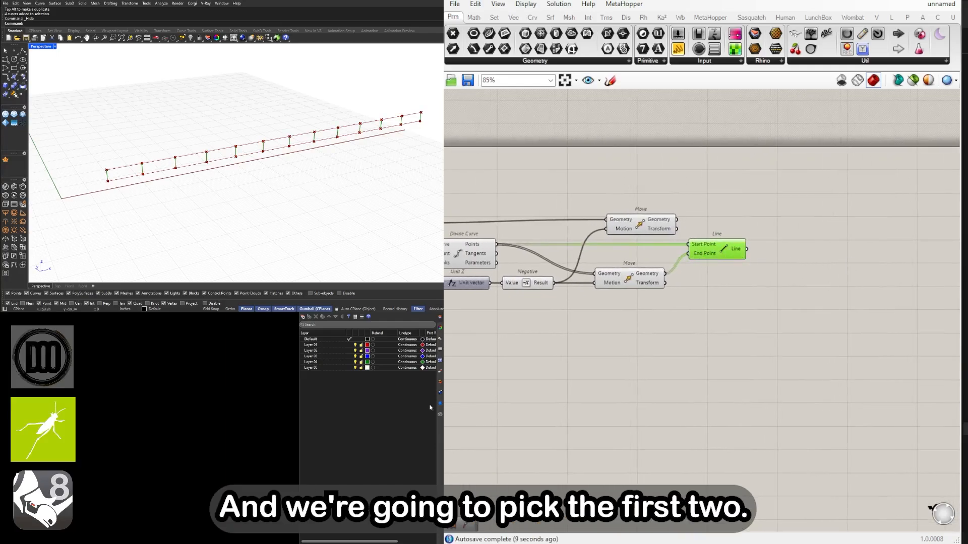
Add a List Item component after the Line component and connect the Line output to its List input
scroll(691, 285, up, 1)
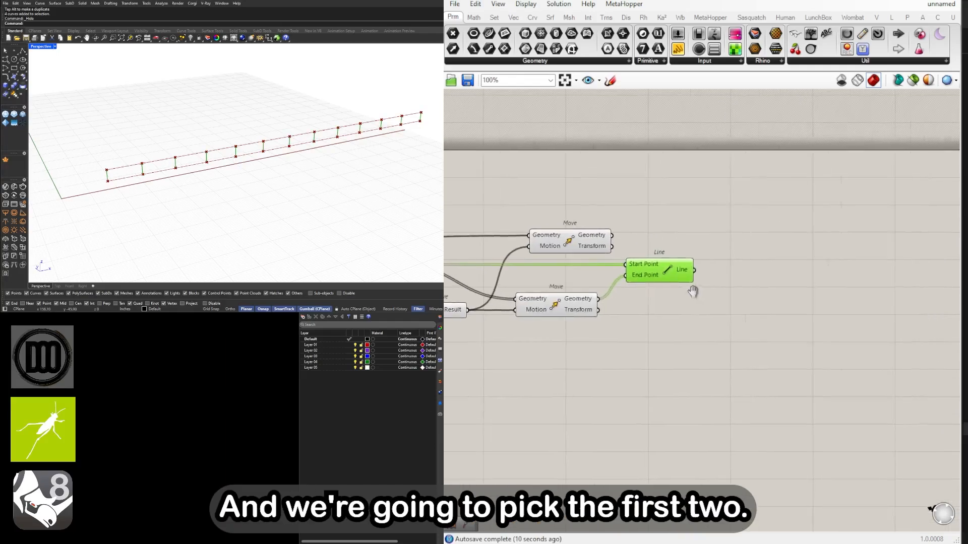
double_click(748, 277)
text(ITEM)
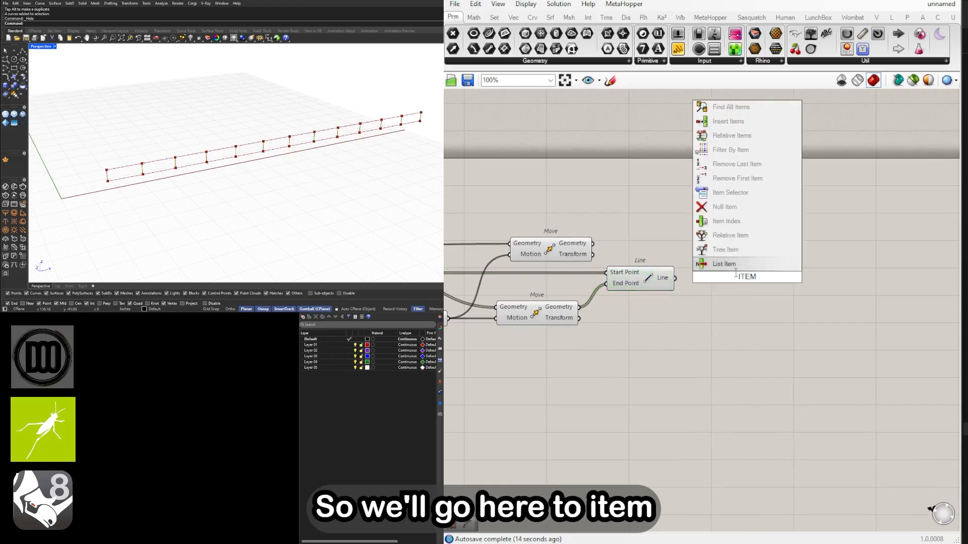
click(734, 267)
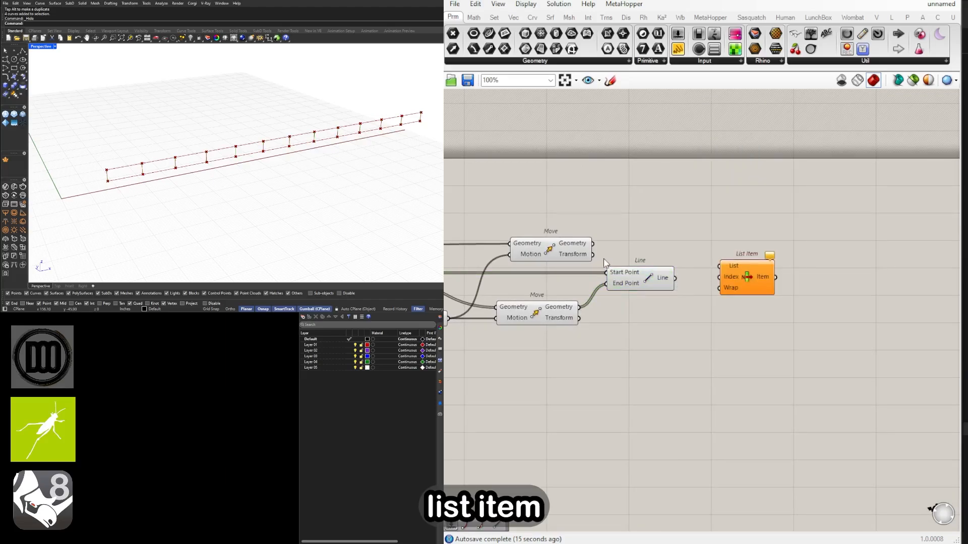
right_drag(620, 256, 600, 247)
click(638, 269)
scroll(670, 268, up, 2)
drag(648, 271, 789, 291)
Add a +1 output to the new List Item so it returns the first two vertical lines
scroll(788, 290, up, 7)
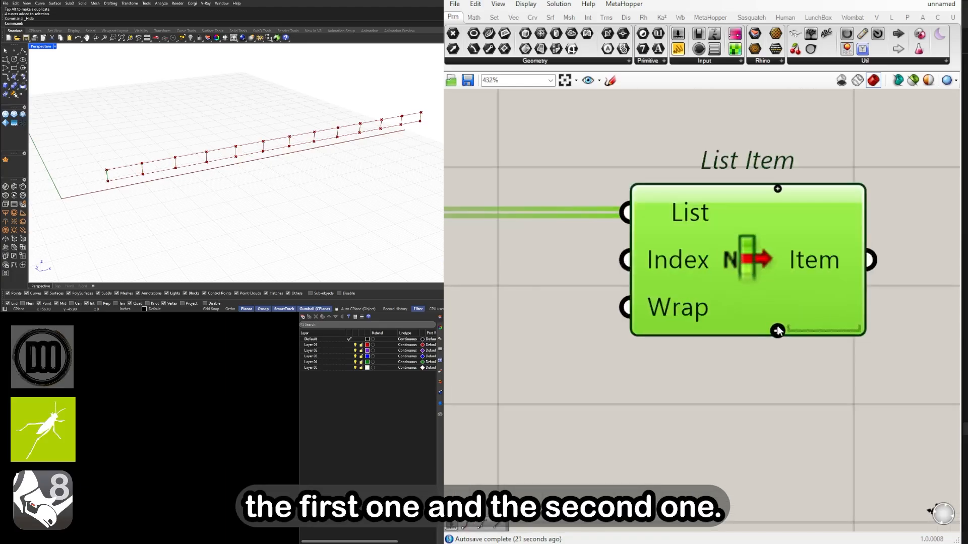
click(778, 332)
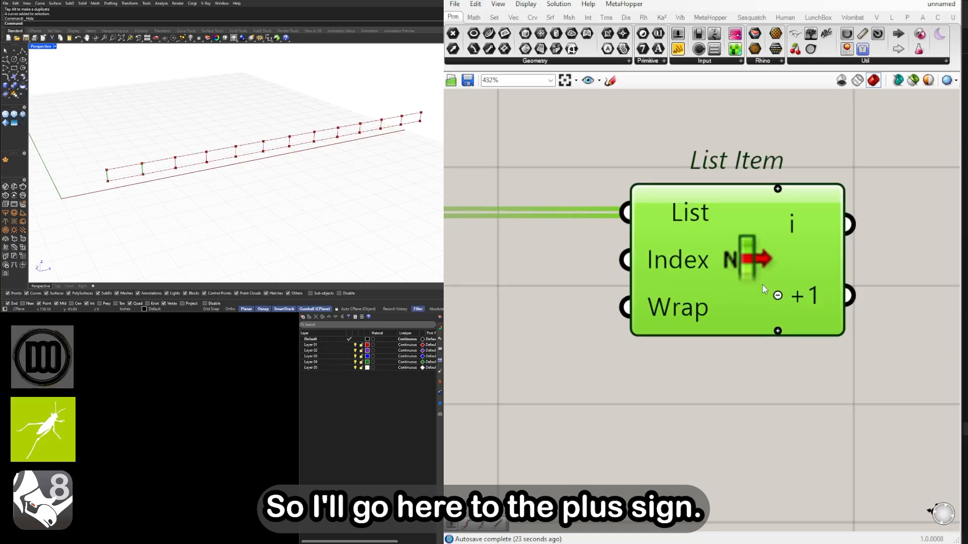
scroll(762, 321, down, 6)
double_click(761, 321)
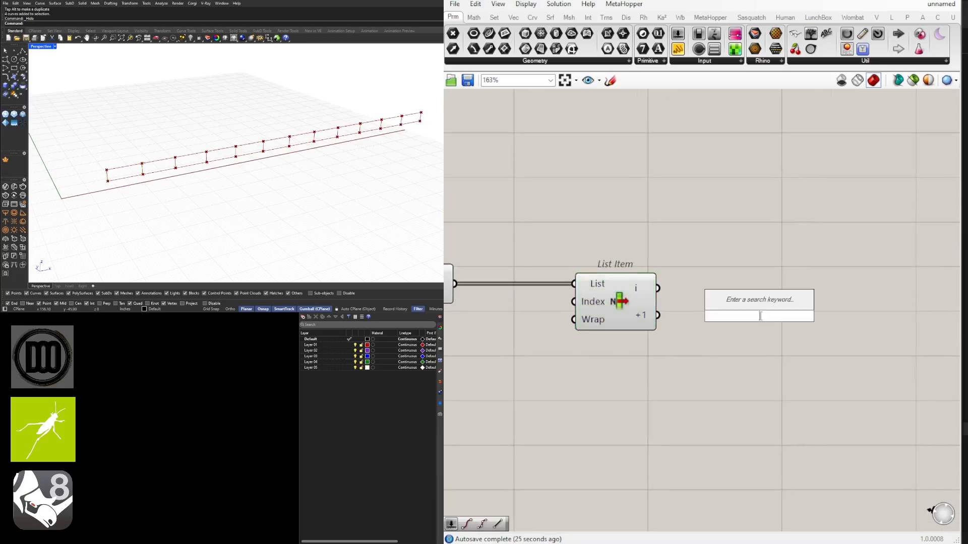
click(668, 404)
right_drag(598, 386, 868, 326)
Turn off the preview of Divide Curve and the lower Move component to hide all the points
scroll(869, 326, down, 3)
right_drag(746, 339, 891, 339)
drag(893, 339, 564, 189)
middle_click(644, 197)
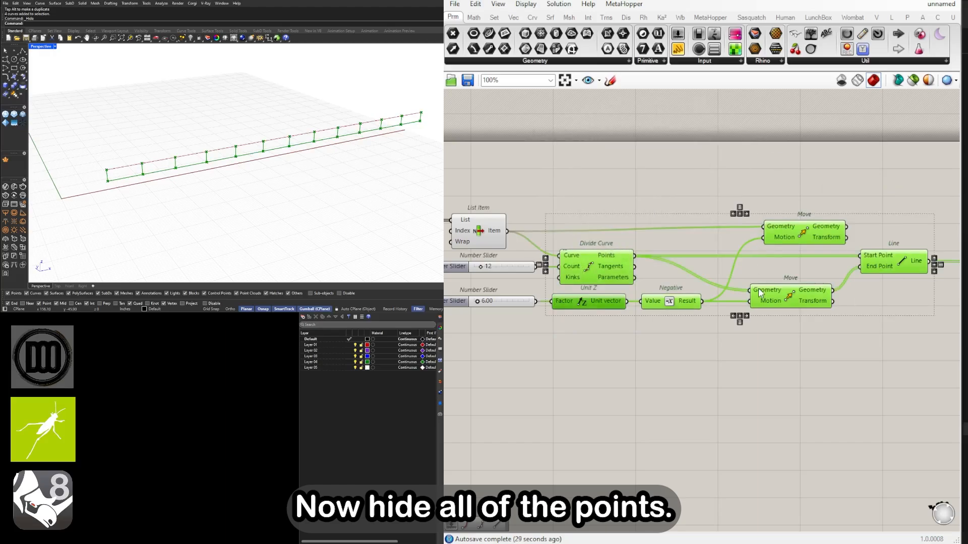
drag(759, 289, 765, 288)
click(844, 320)
click(791, 301)
shift+click(619, 274)
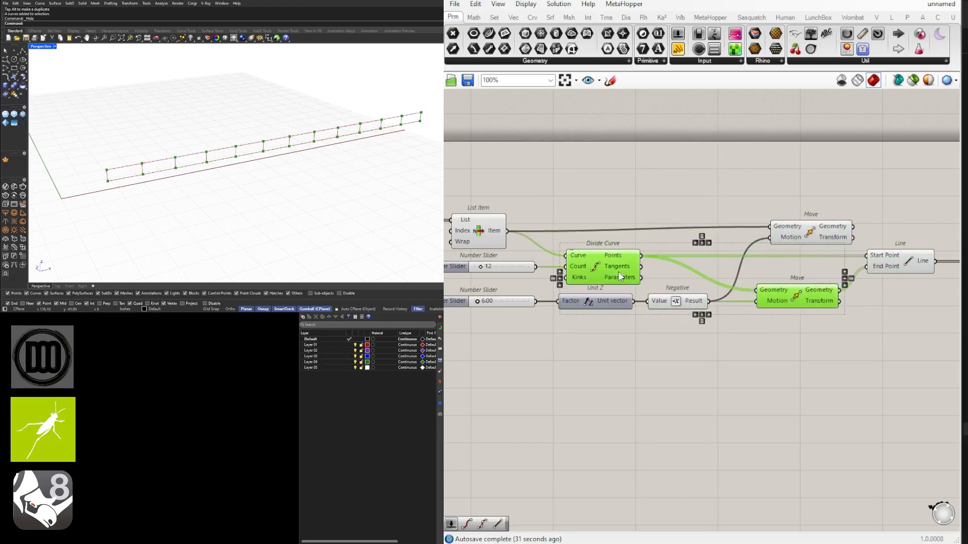
middle_click(620, 267)
click(657, 236)
Add an End Points component beside the new List Item and connect the i output to its Curve input
right_drag(820, 282, 448, 282)
scroll(449, 280, down, 1)
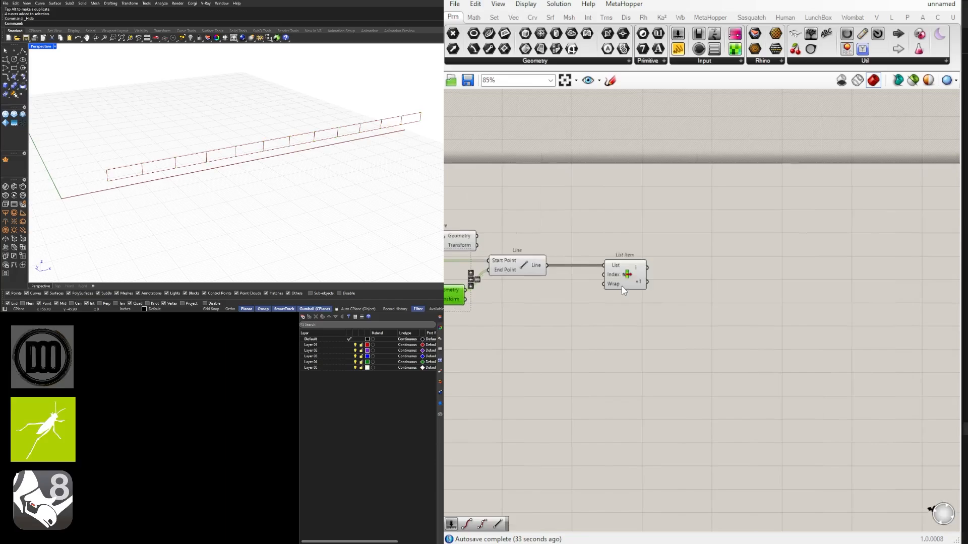
scroll(624, 279, up, 3)
click(624, 273)
double_click(742, 268)
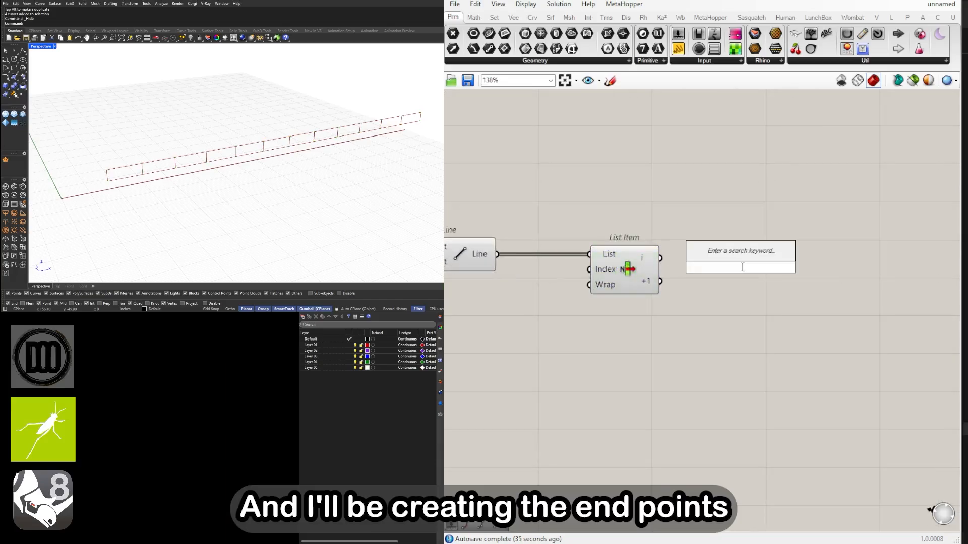
text(end points)
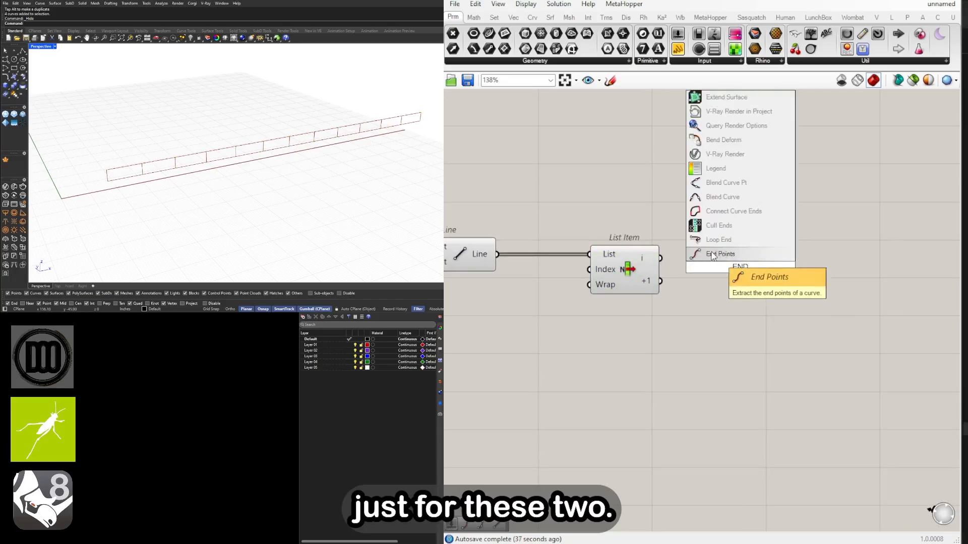
click(739, 271)
drag(661, 258, 700, 267)
Duplicate the End Points component below the original and connect List Item's +1 output to the copy's Curve input
drag(724, 271, 727, 240)
drag(727, 240, 725, 296)
drag(661, 280, 703, 293)
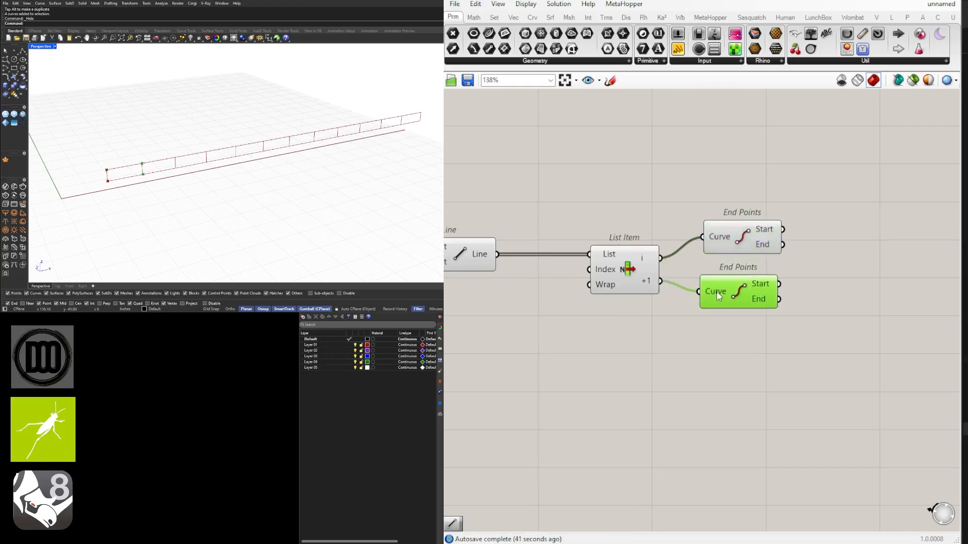
Examine in the viewport which start and end points each of the two End Points components extracts
click(626, 336)
click(730, 237)
shift+click(728, 287)
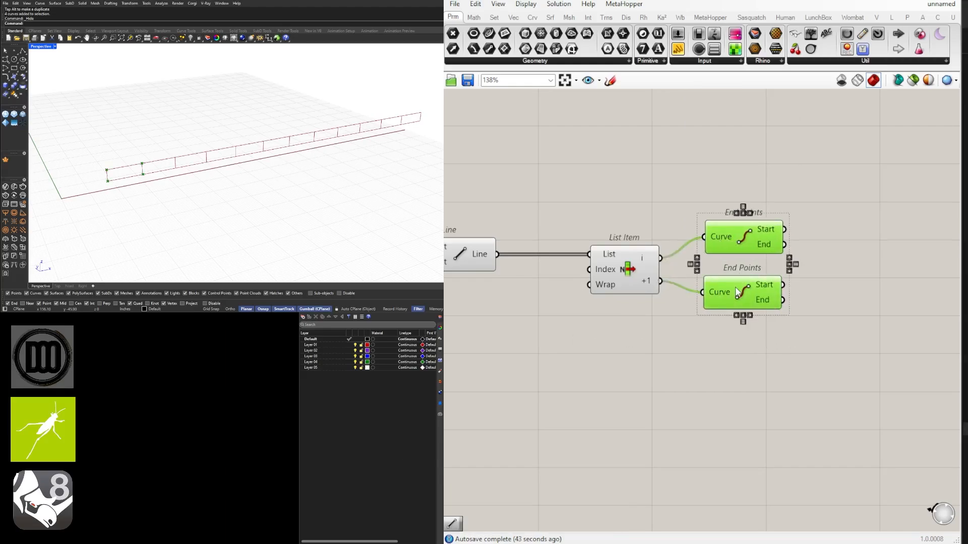
click(846, 312)
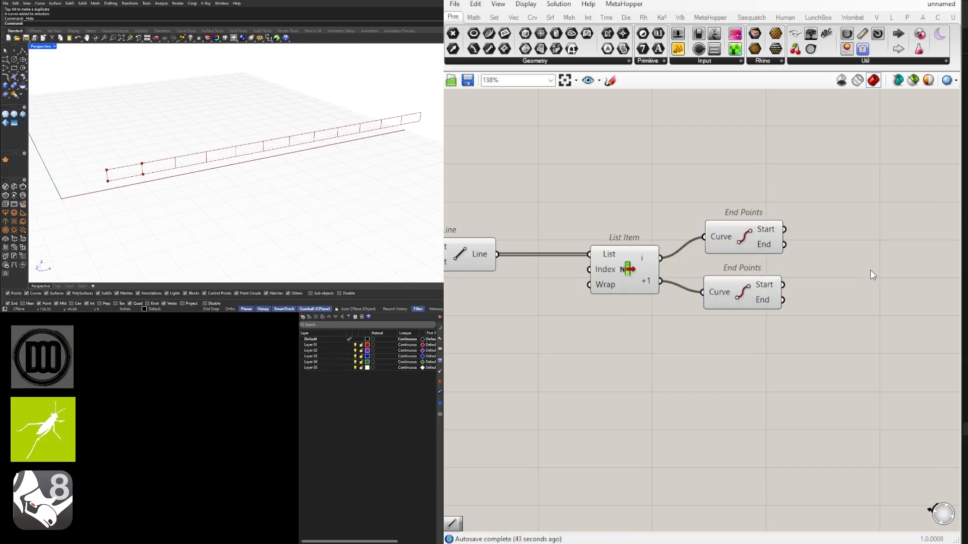
click(750, 235)
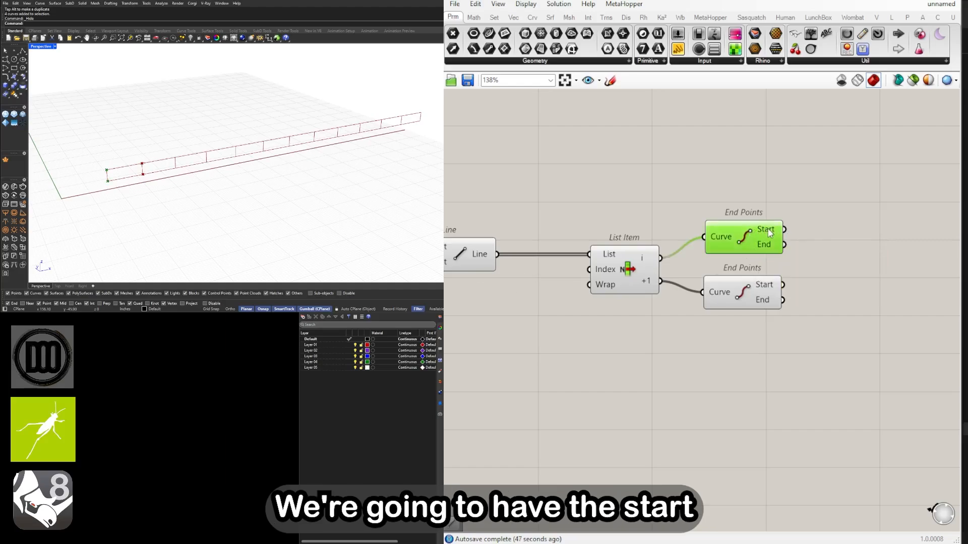
click(851, 286)
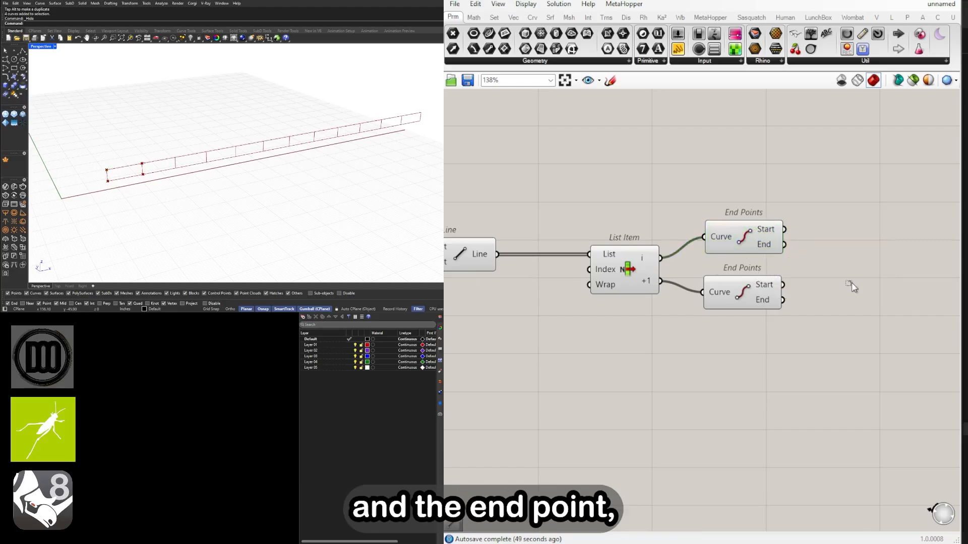
click(756, 292)
click(796, 311)
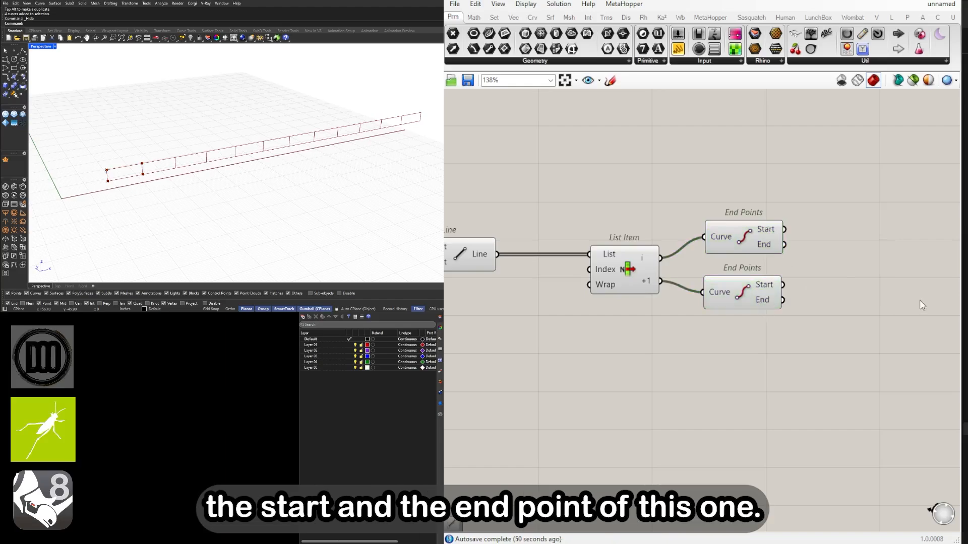
Add a Line component and connect the upper End Points' Start to Start Point and the lower End Points' End to End Point
double_click(844, 301)
text(LINE)
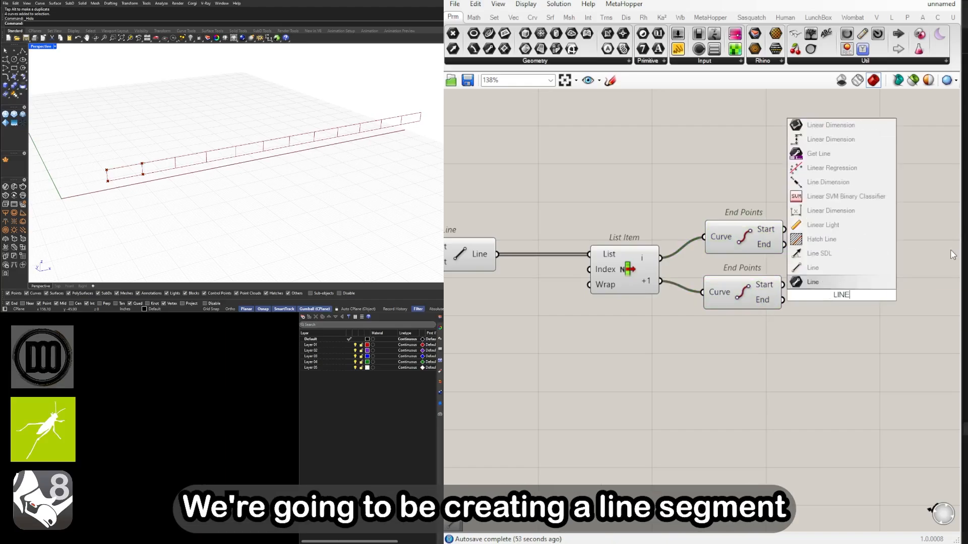
click(795, 266)
drag(824, 290, 850, 253)
click(758, 230)
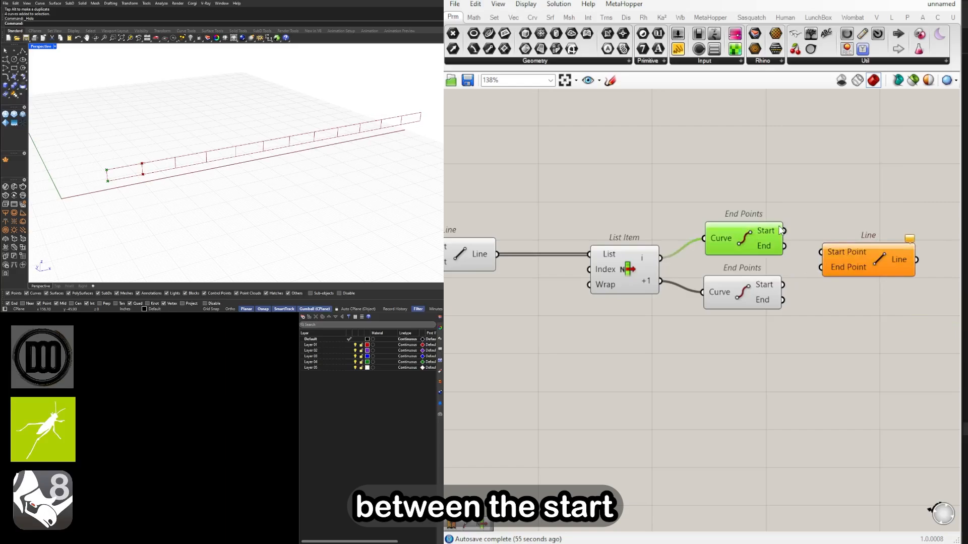
drag(783, 230, 817, 254)
drag(783, 300, 858, 257)
Align the upper End Points and new Line components with the wiring, and check the diagonal in the viewport
drag(744, 231, 745, 245)
click(866, 247)
drag(912, 344, 735, 247)
click(738, 223)
right_drag(129, 194, 111, 168)
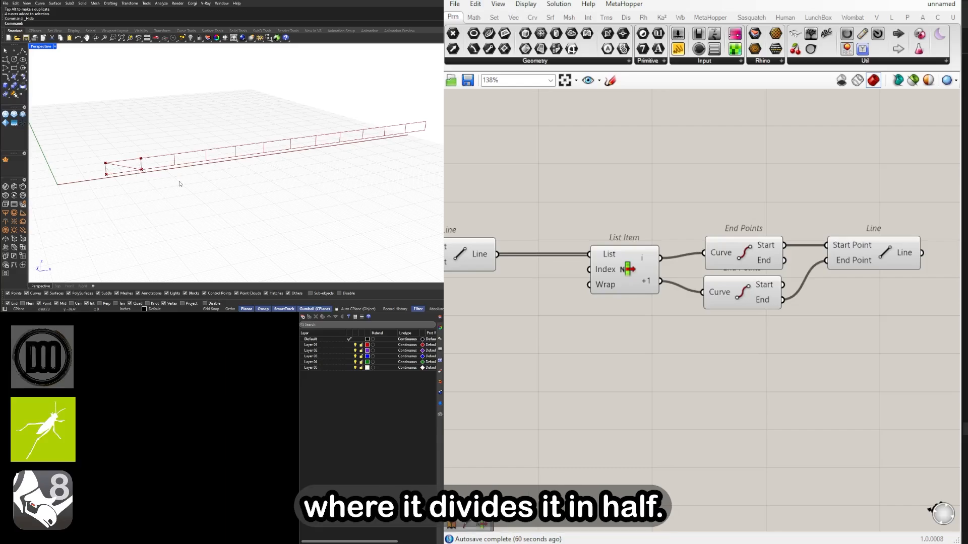
scroll(147, 175, down, 3)
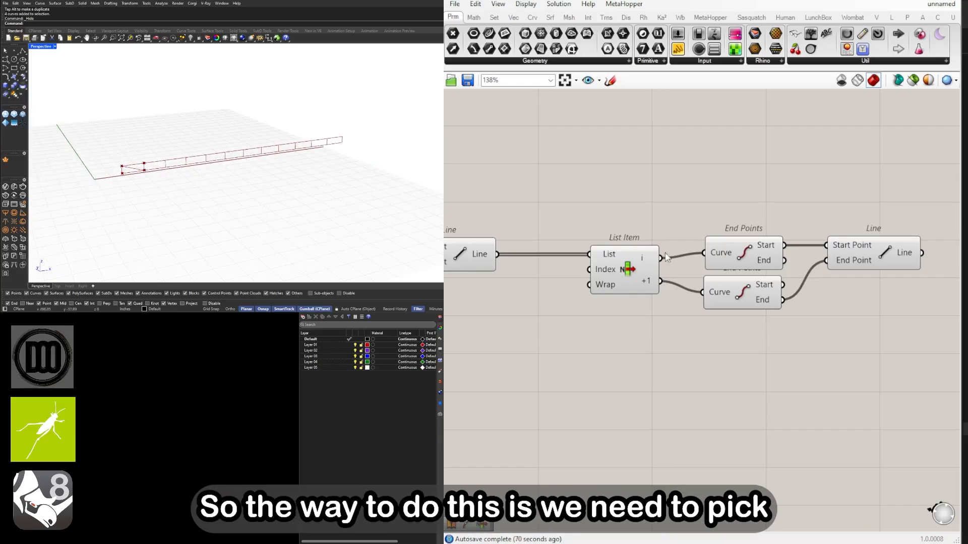
Examine the verticals' Line component, List Item and both End Points components to see which truss members they supply
right_drag(786, 282, 745, 277)
click(568, 266)
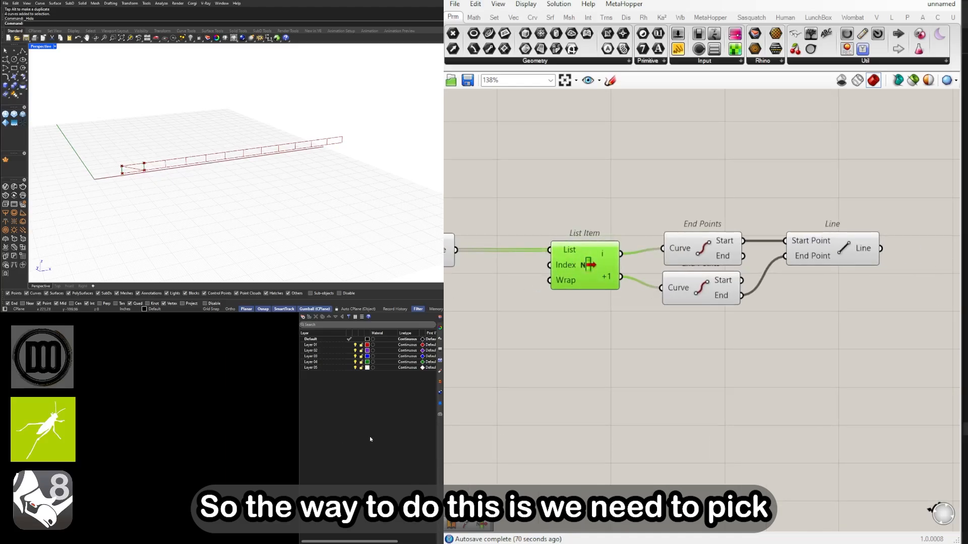
right_drag(658, 300, 745, 321)
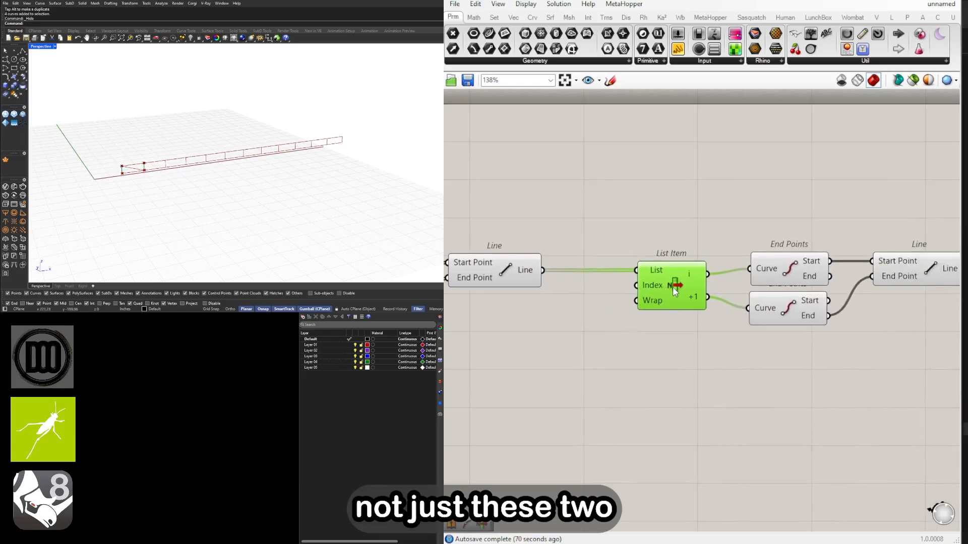
right_drag(673, 286, 644, 274)
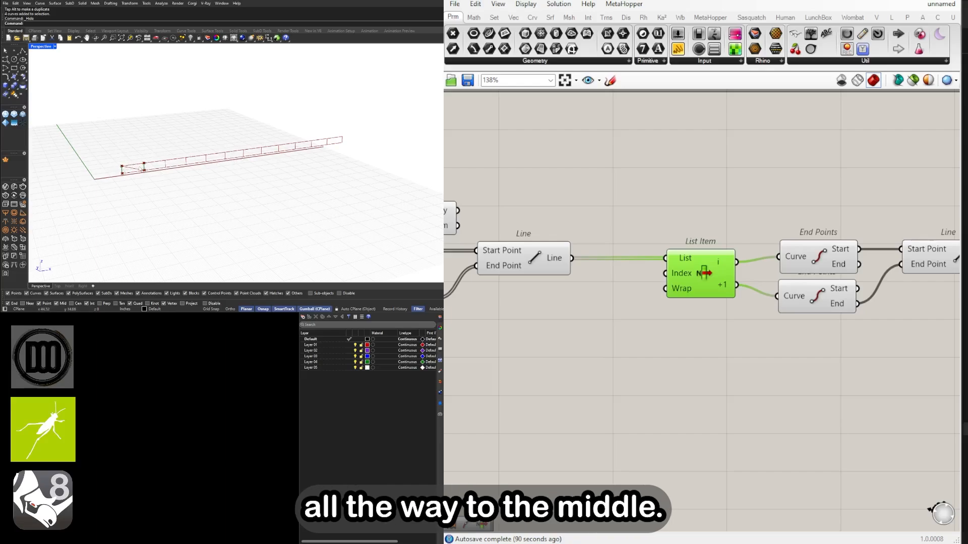
scroll(703, 287, down, 3)
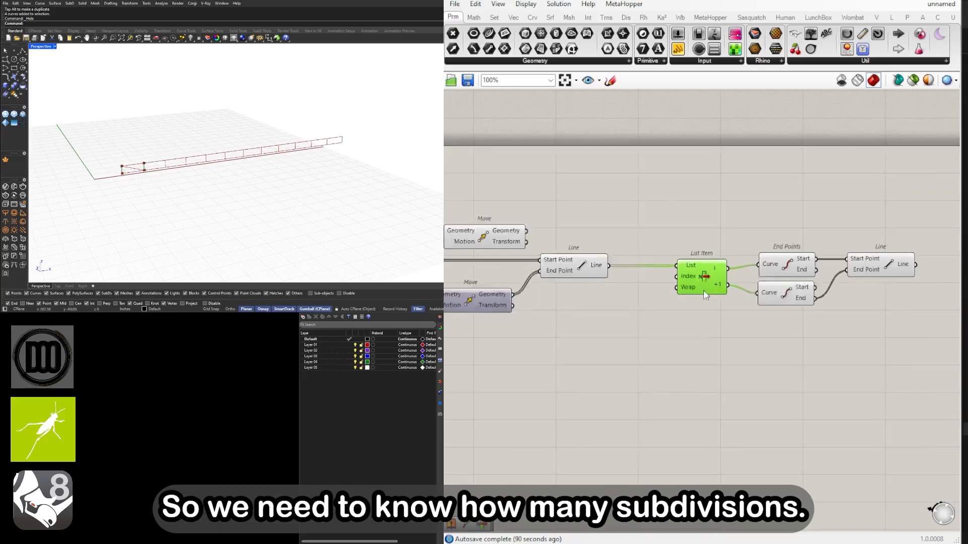
click(583, 286)
scroll(581, 285, up, 2)
click(609, 261)
right_drag(749, 322, 572, 266)
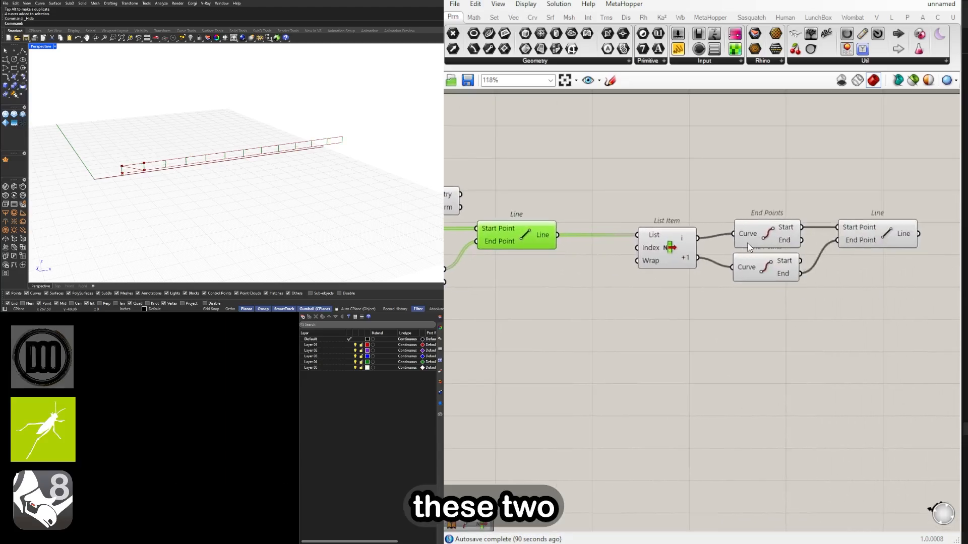
click(761, 232)
shift+click(762, 266)
Move the diagonal's Line component down, add another Line above it, and connect both End Points' Start outputs to its Start Point and End Point
right_drag(882, 292, 734, 316)
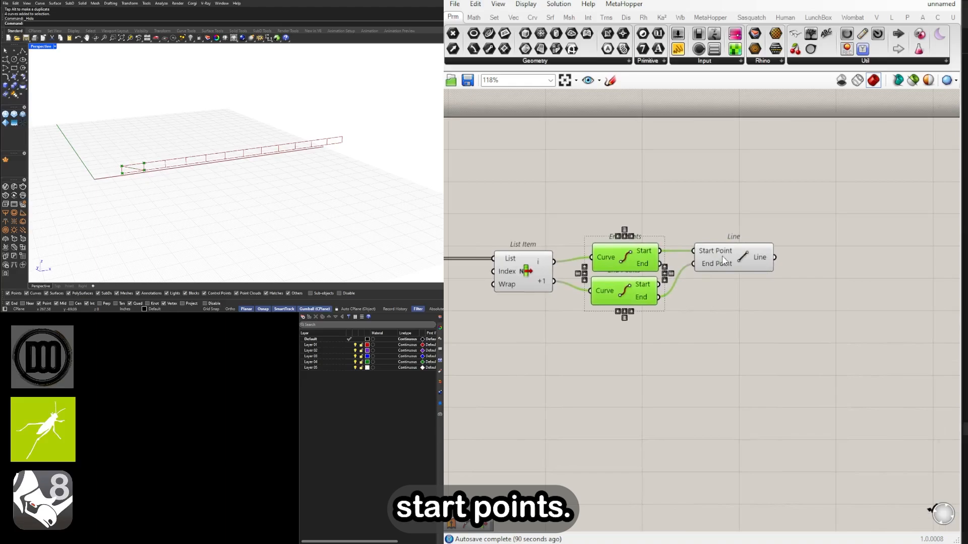
drag(722, 259, 729, 293)
click(740, 260)
double_click(739, 257)
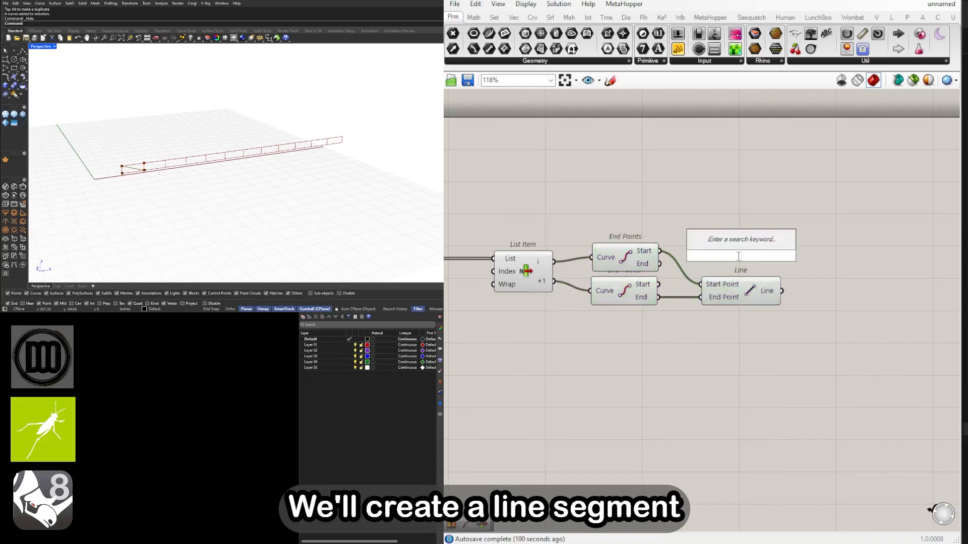
text(line)
click(726, 246)
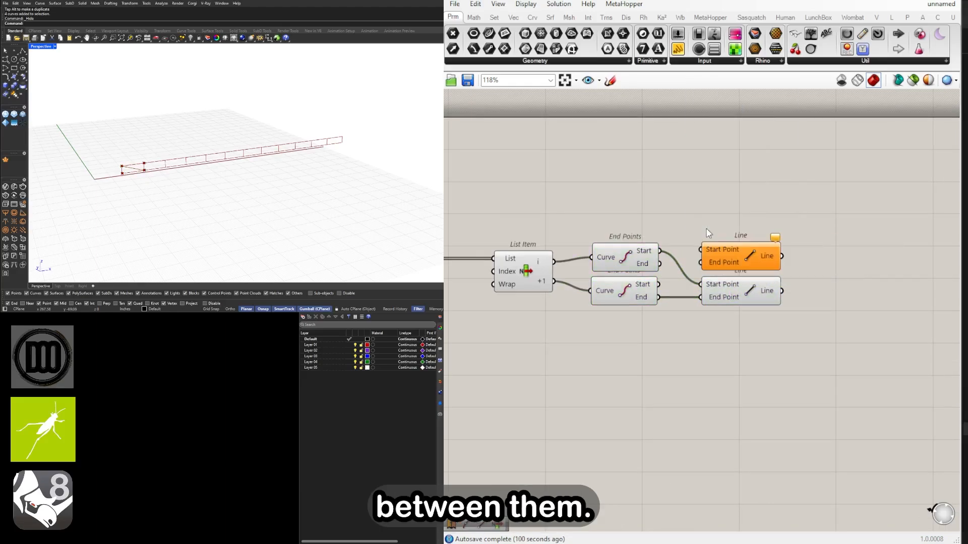
drag(718, 251, 759, 231)
drag(659, 251, 741, 229)
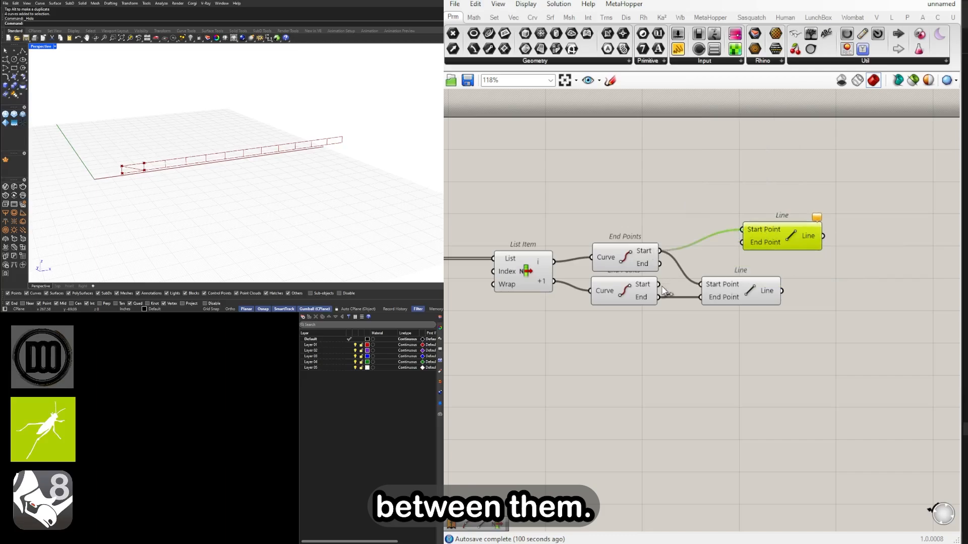
drag(659, 285, 732, 246)
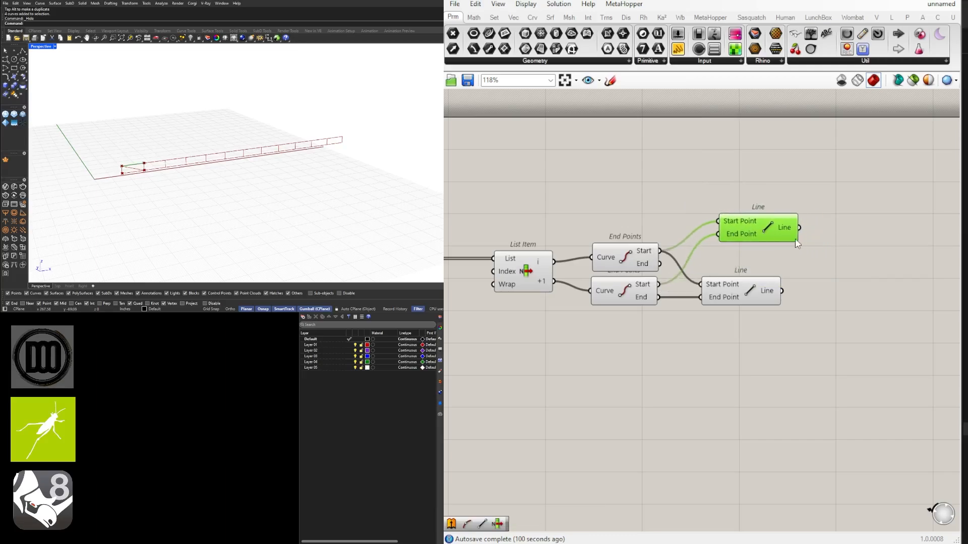
Add a Length component and connect the upper Line's output to its Curve input
right_drag(795, 238, 698, 244)
scroll(708, 232, up, 3)
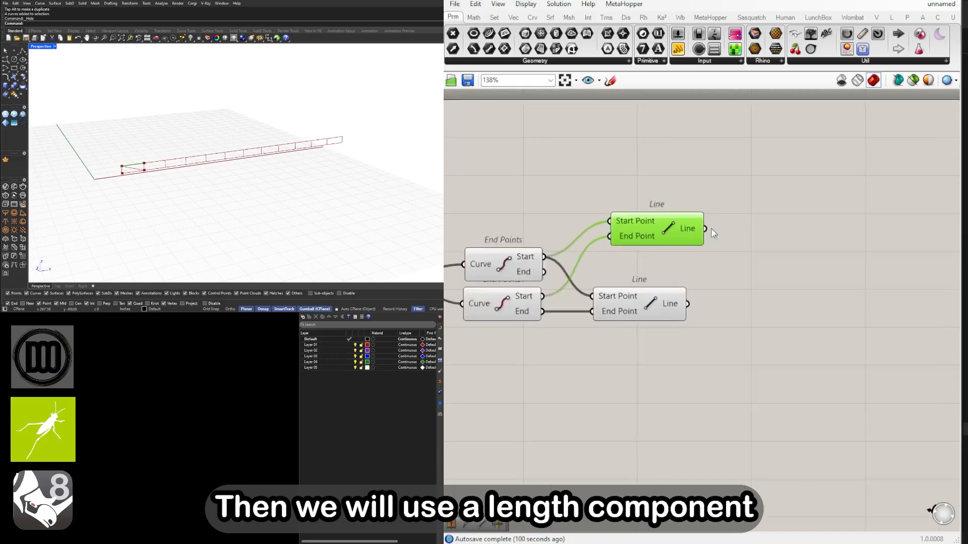
double_click(791, 239)
text(Length)
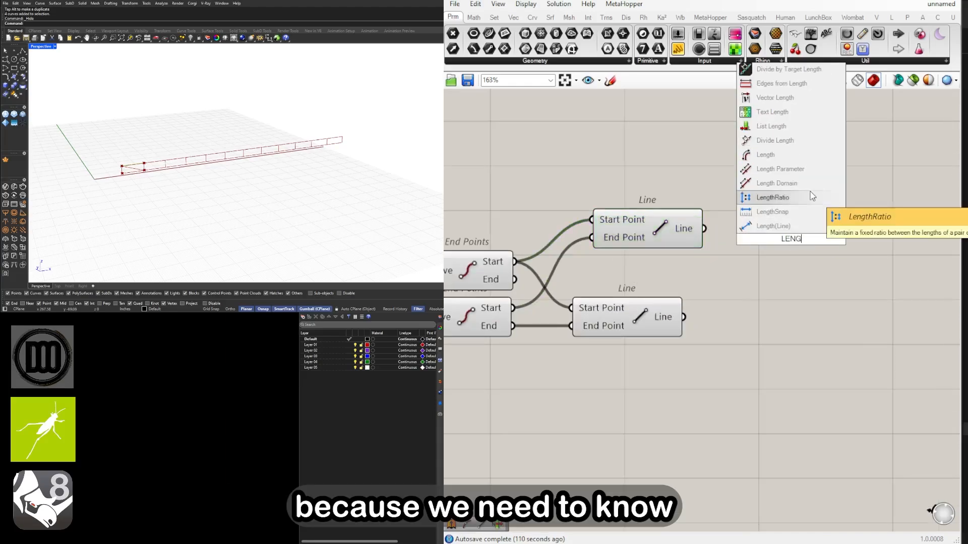
click(769, 156)
drag(713, 237, 812, 245)
scroll(789, 237, down, 3)
scroll(889, 170, up, 3)
Add an Amplitude component, connect the upper Line's output to its Vector input, and move it well past the Length component
double_click(857, 243)
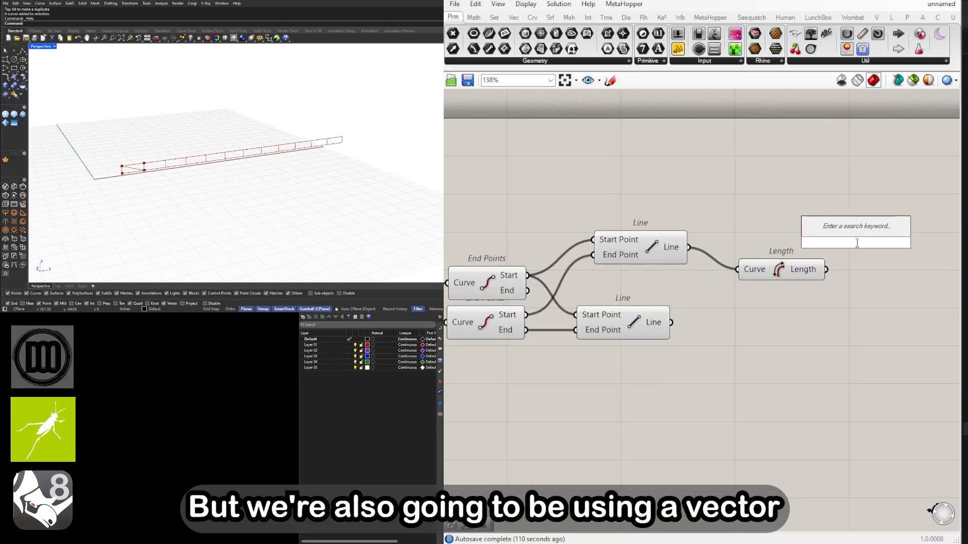
text(AMP)
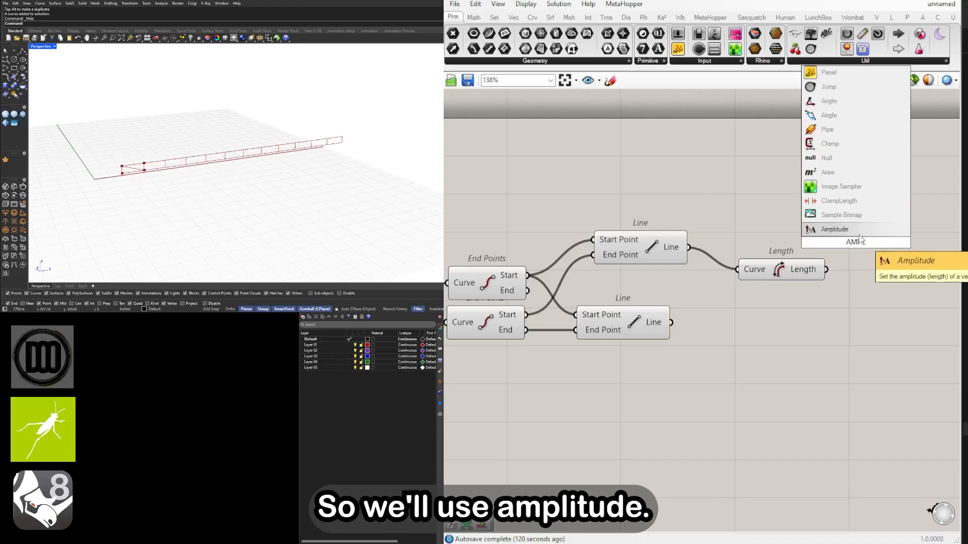
click(849, 231)
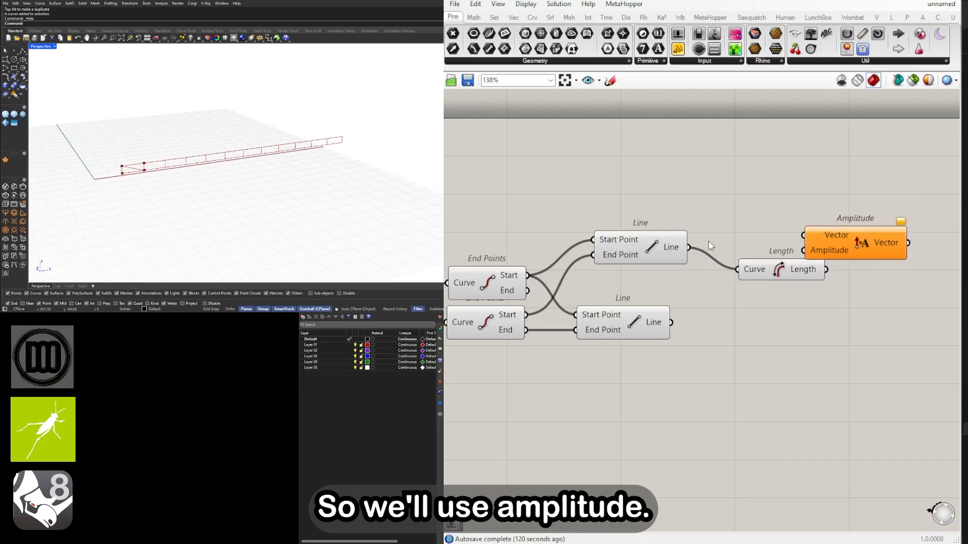
drag(689, 247, 807, 237)
right_drag(840, 242, 727, 250)
click(727, 250)
drag(727, 252, 790, 259)
click(543, 253)
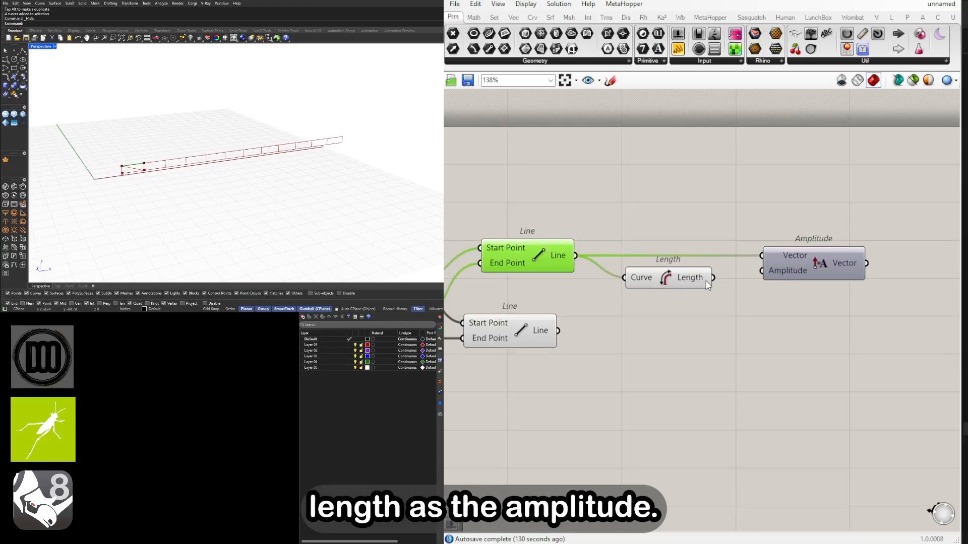
right_drag(800, 280, 757, 287)
drag(744, 267, 886, 268)
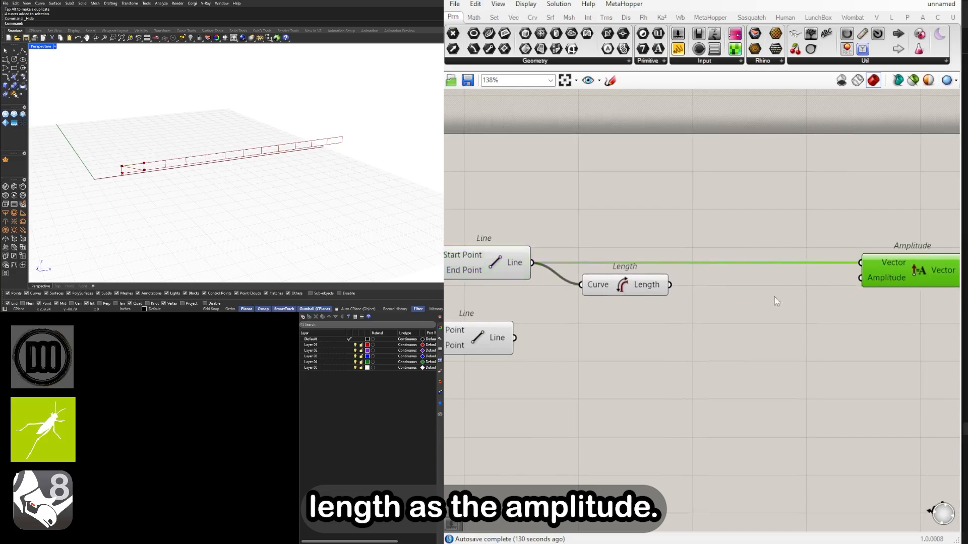
Add a Series component between Length and Amplitude and connect the Length output to its Step input
click(769, 300)
double_click(768, 299)
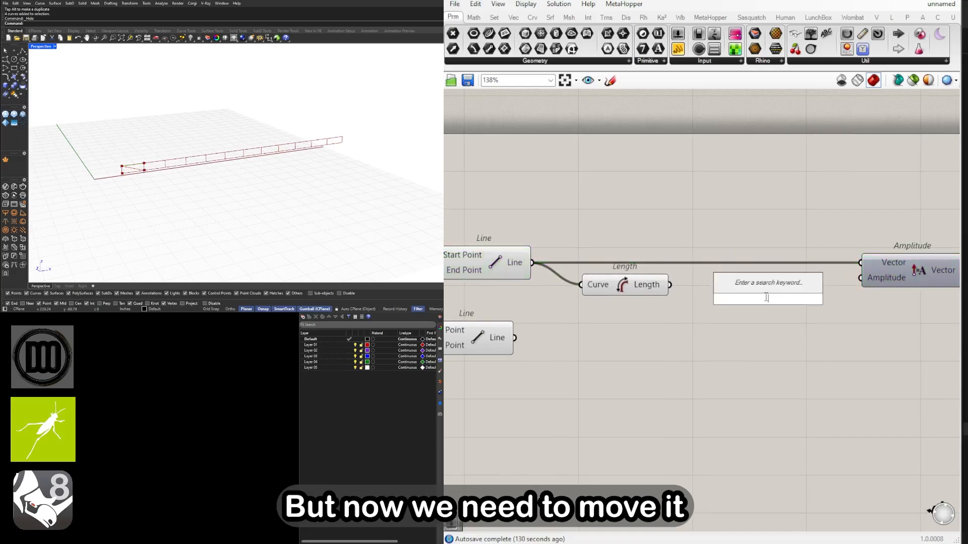
text(series)
click(778, 303)
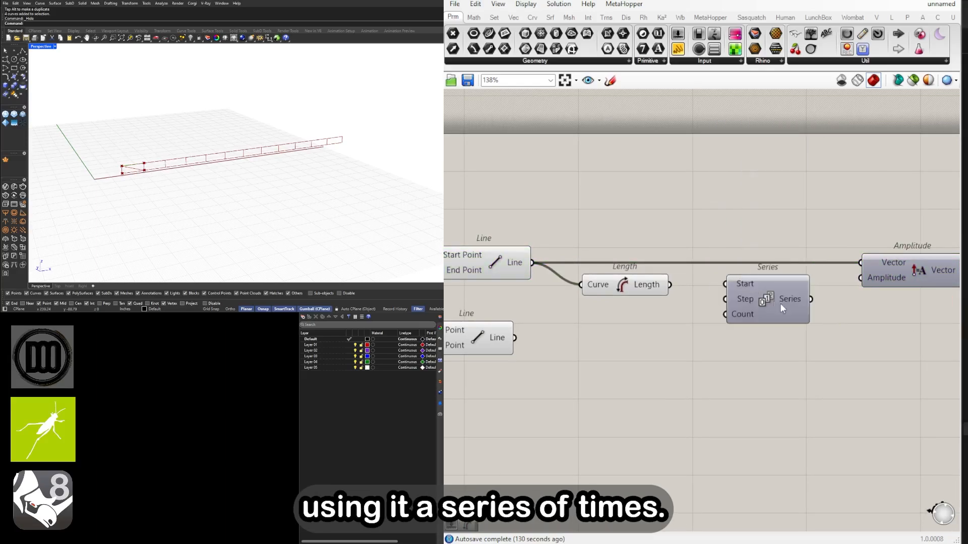
right_drag(779, 304, 730, 306)
drag(715, 307, 711, 310)
right_drag(599, 298, 639, 278)
drag(634, 273, 645, 292)
drag(746, 289, 765, 289)
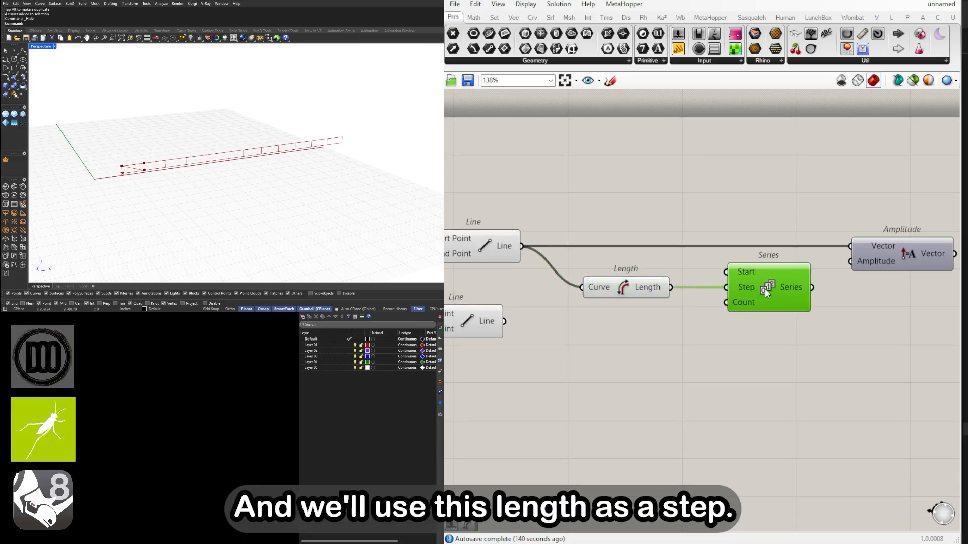
Add a Division component with a divisor of 2 and connect the curve-division count slider to its A input
right_drag(731, 321, 821, 298)
scroll(821, 298, down, 3)
click(629, 303)
right_drag(585, 305, 781, 292)
scroll(782, 292, down, 1)
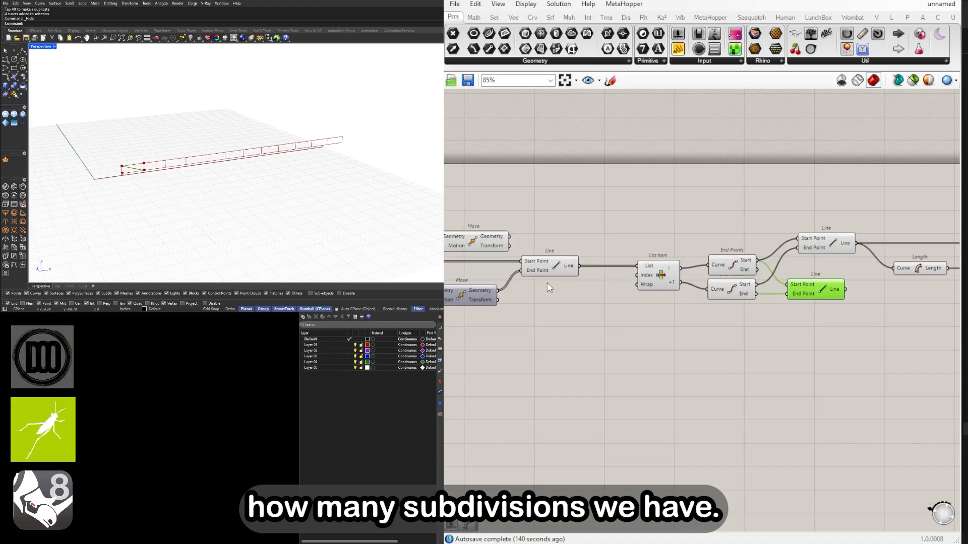
right_drag(534, 285, 703, 279)
right_drag(470, 268, 787, 264)
click(714, 263)
right_drag(728, 265, 626, 265)
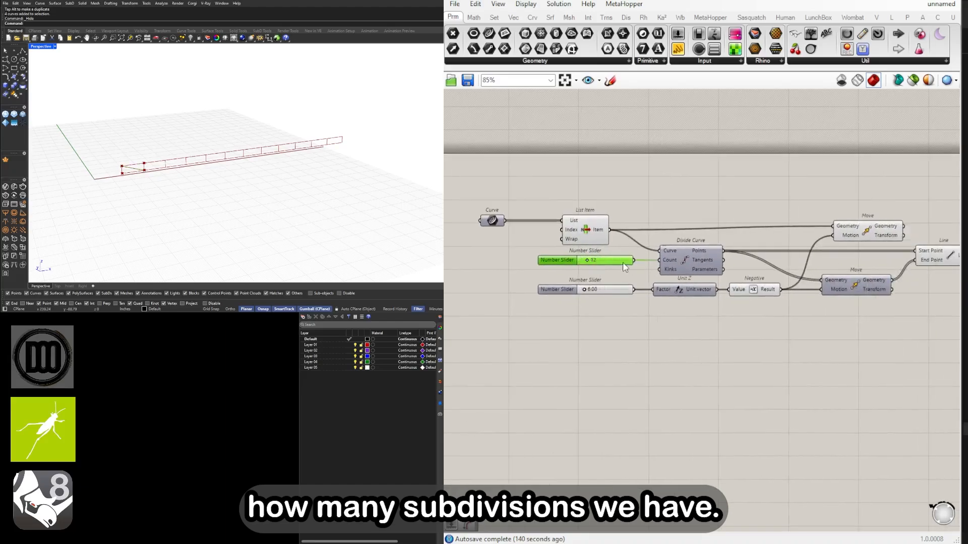
scroll(624, 306, up, 3)
right_drag(696, 301, 717, 318)
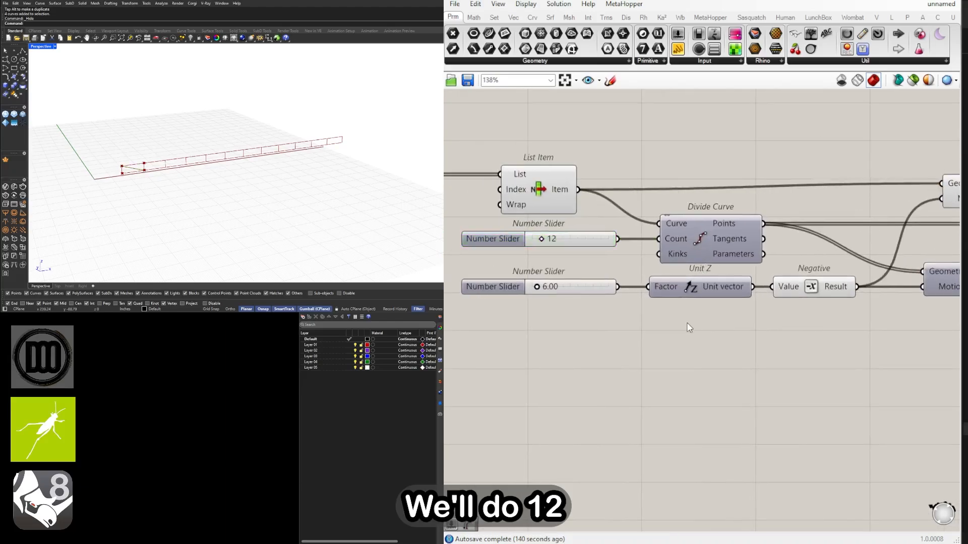
double_click(688, 323)
text(division)
key(Return)
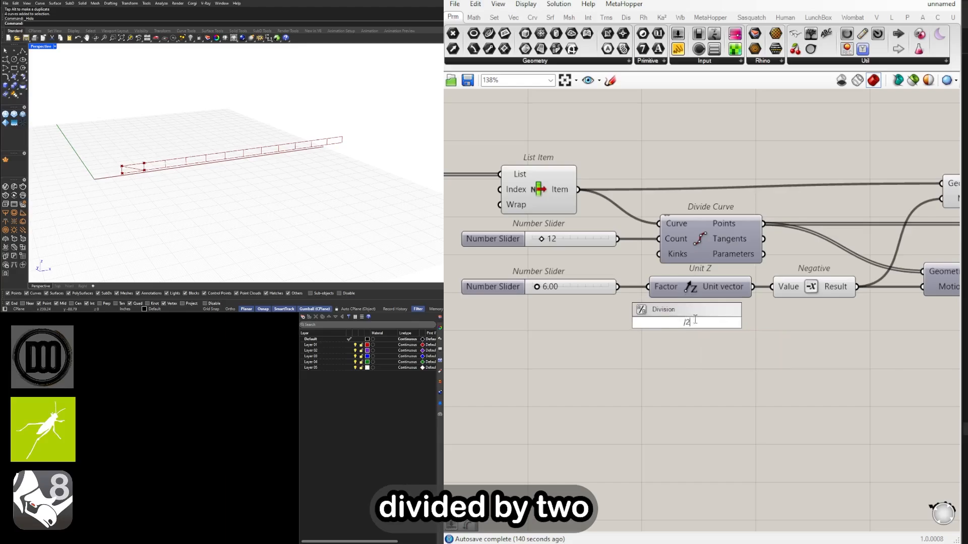
drag(619, 243, 666, 315)
drag(668, 315, 697, 315)
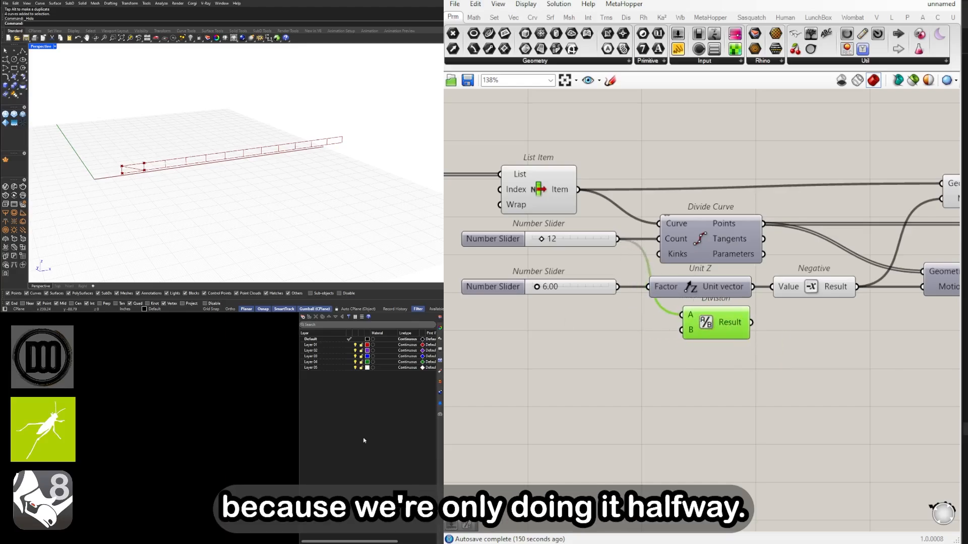
Move the Division component across the definition to just below the Length component, beside Series
scroll(709, 337, down, 1)
right_drag(709, 337, 597, 337)
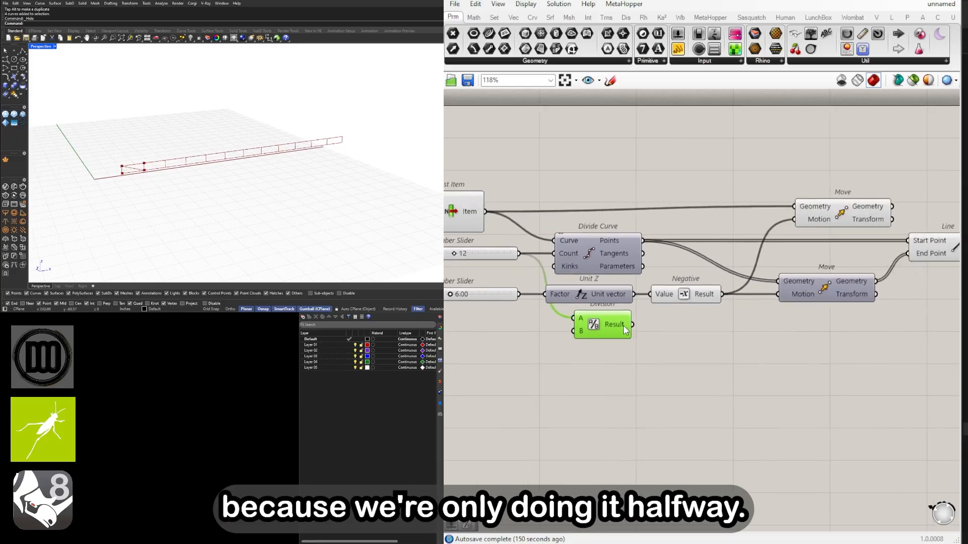
scroll(598, 327, down, 2)
drag(598, 326, 894, 325)
right_drag(895, 325, 623, 336)
drag(623, 336, 870, 332)
right_drag(870, 333, 705, 343)
scroll(706, 343, up, 2)
drag(713, 345, 812, 314)
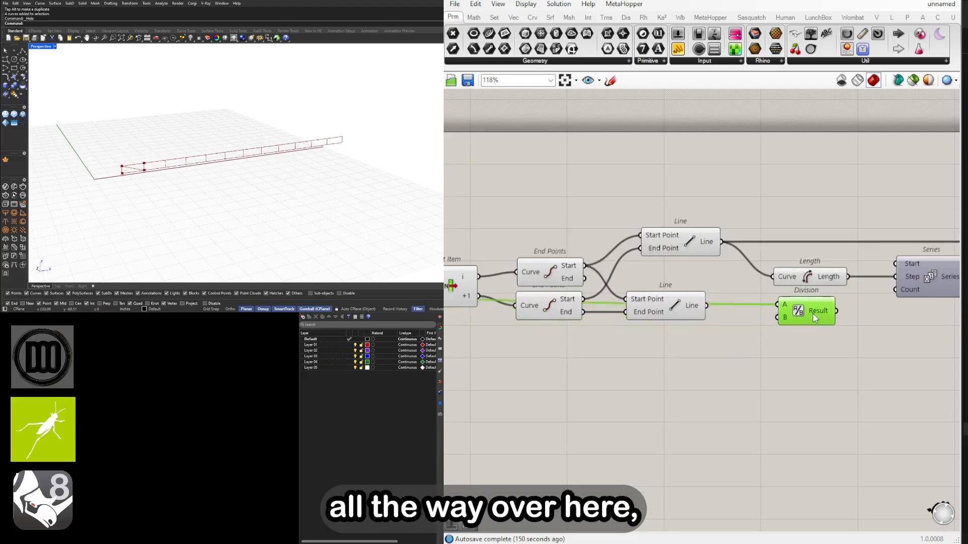
scroll(807, 302, up, 2)
right_drag(806, 302, 715, 305)
Set the wire display of the Division component's A input to Hidden
right_click(697, 309)
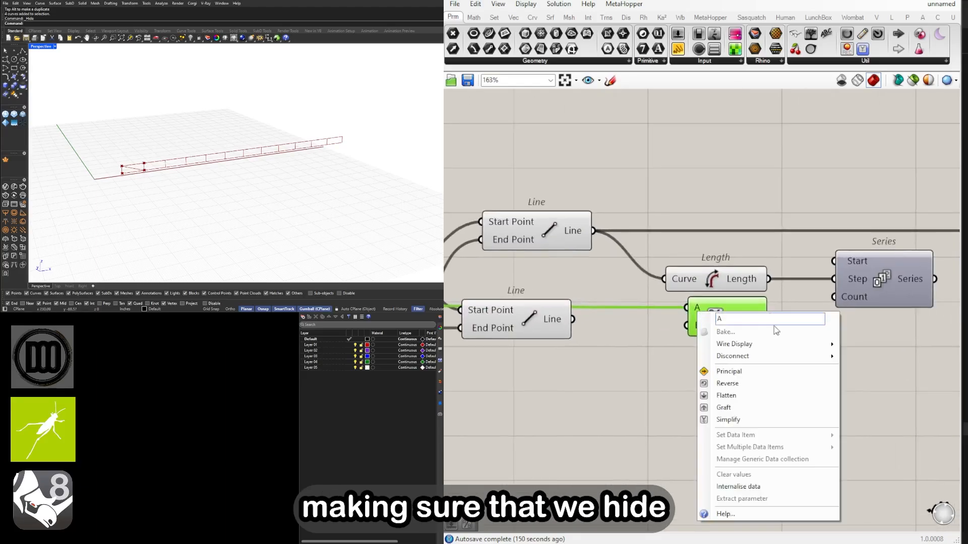
mouse_move(775, 344)
click(868, 354)
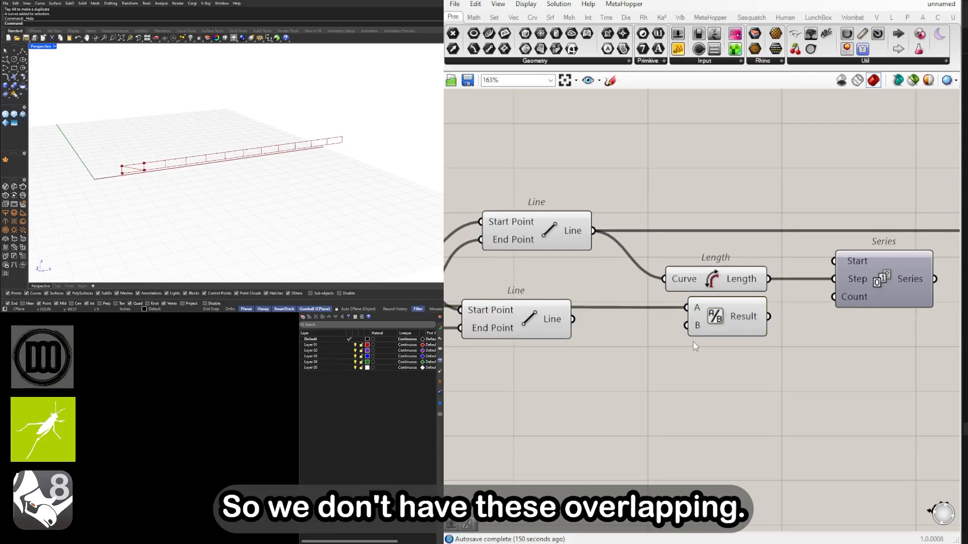
right_click(697, 309)
mouse_move(735, 338)
click(868, 362)
Connect the Division component's Result to the Count input of Series
click(723, 315)
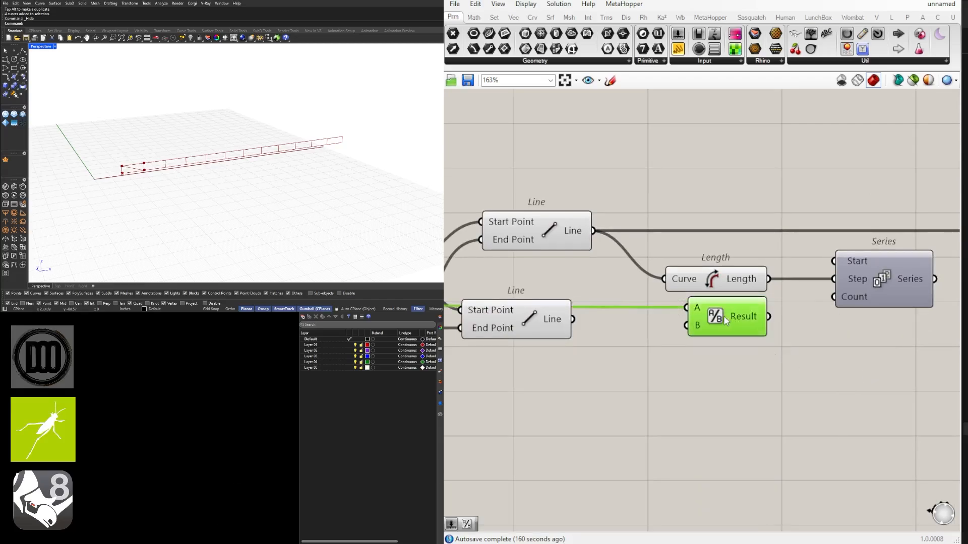
drag(769, 316, 834, 297)
right_drag(948, 291, 802, 294)
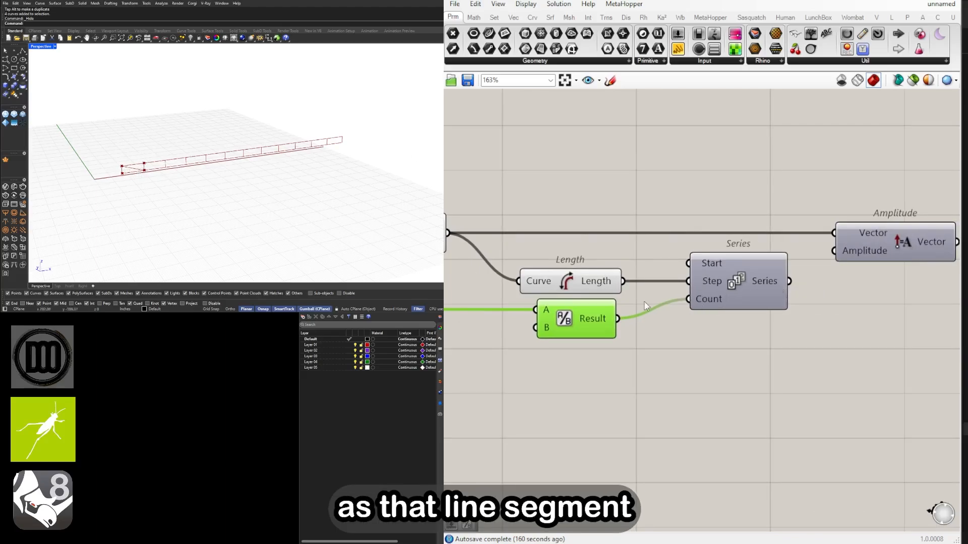
Connect the Series output to the Amplitude input of the Amplitude component
mouse_move(585, 324)
click(586, 294)
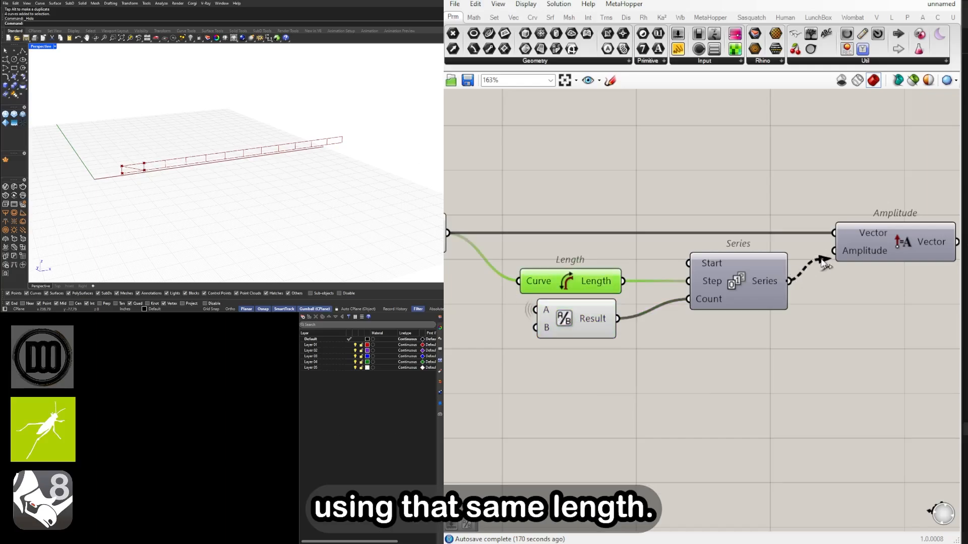
drag(821, 259, 840, 250)
click(847, 246)
Add a Move component after Amplitude and connect Amplitude's Vector output to its Motion input
right_drag(859, 276, 709, 291)
scroll(731, 268, down, 1)
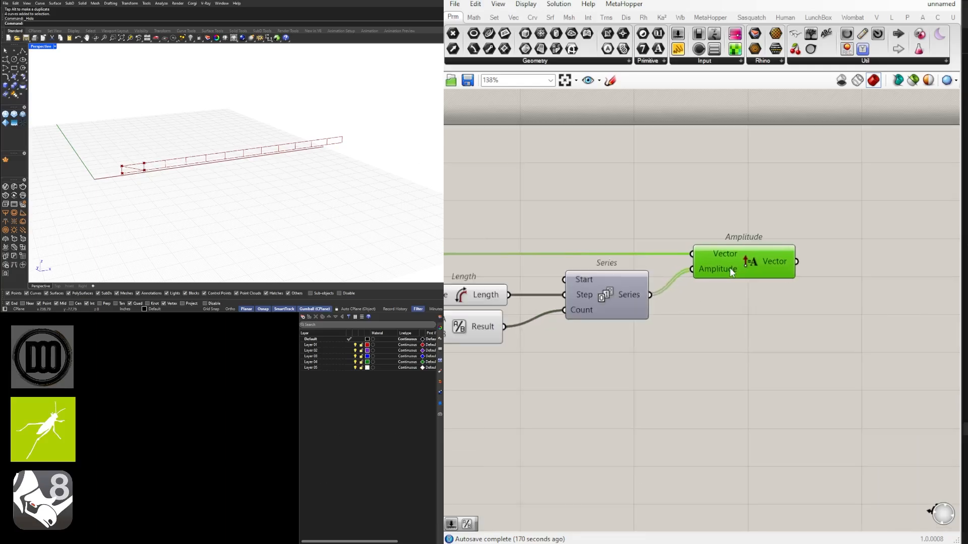
double_click(837, 259)
text(mo)
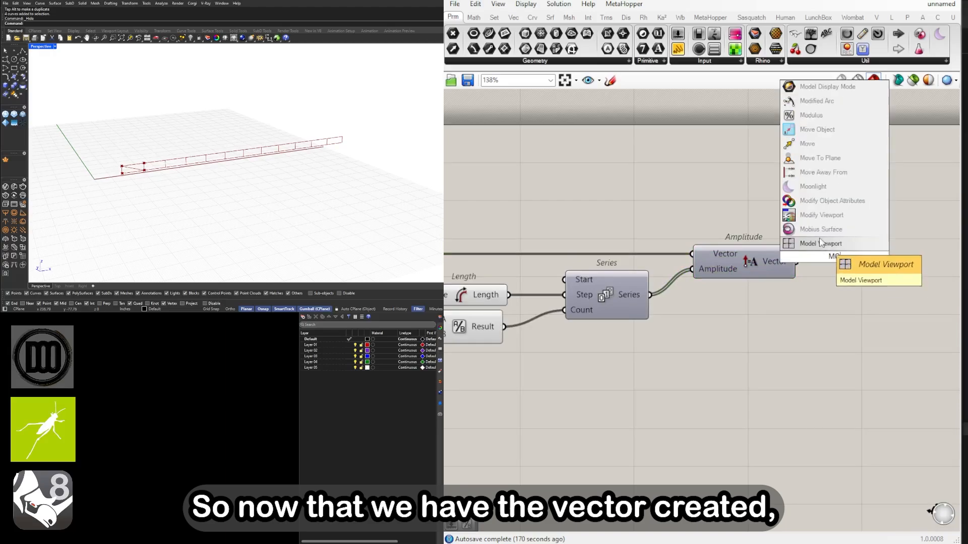
click(821, 145)
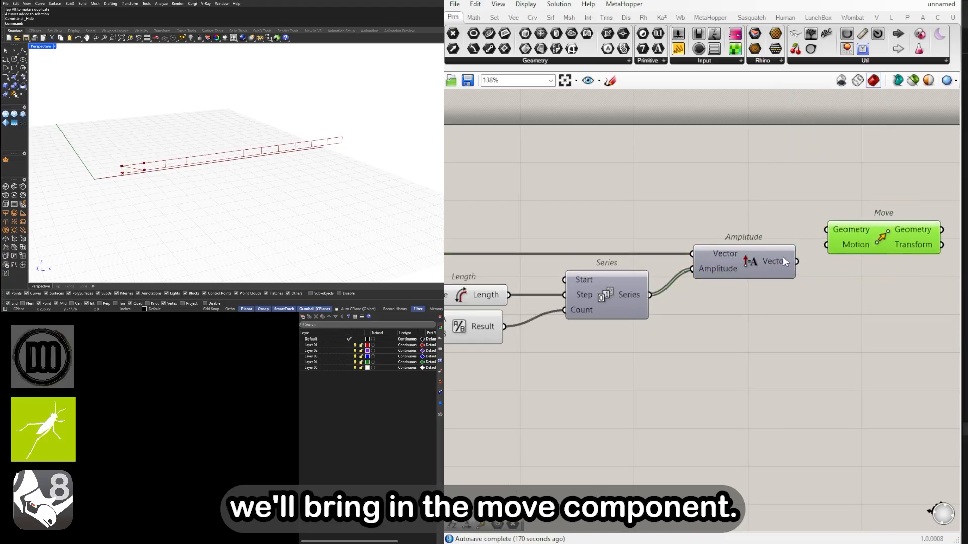
drag(830, 250, 829, 248)
drag(849, 244, 876, 247)
Connect the diagonal Line component's output to the Geometry input of Move, placing Move lower beyond Amplitude
right_drag(589, 254, 849, 234)
scroll(599, 251, down, 1)
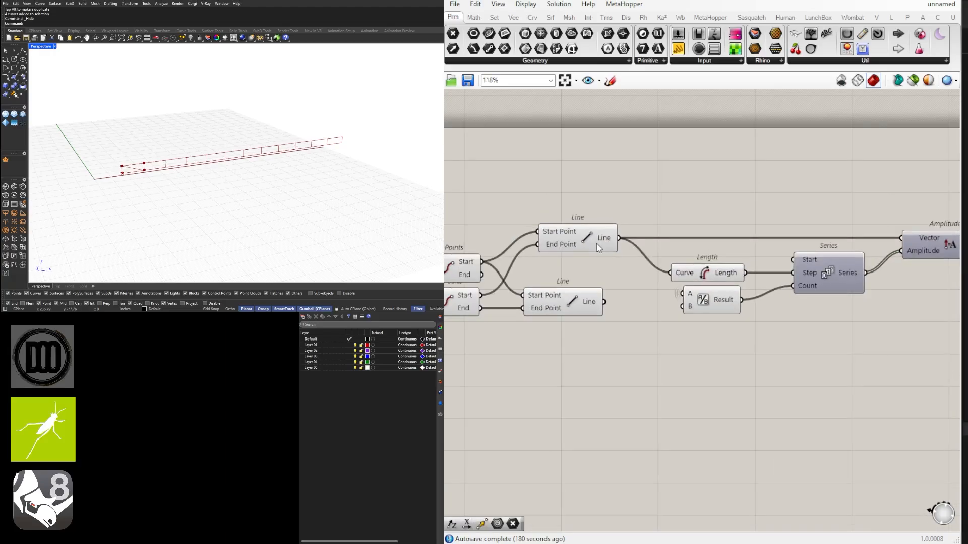
right_drag(584, 301, 498, 272)
scroll(715, 191, down, 2)
drag(922, 200, 902, 257)
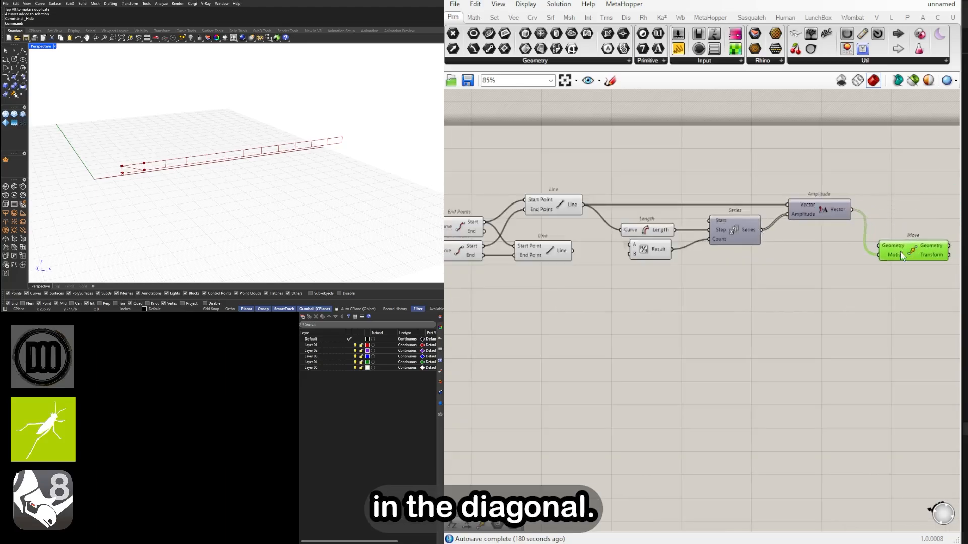
click(558, 253)
drag(598, 253, 927, 256)
click(827, 277)
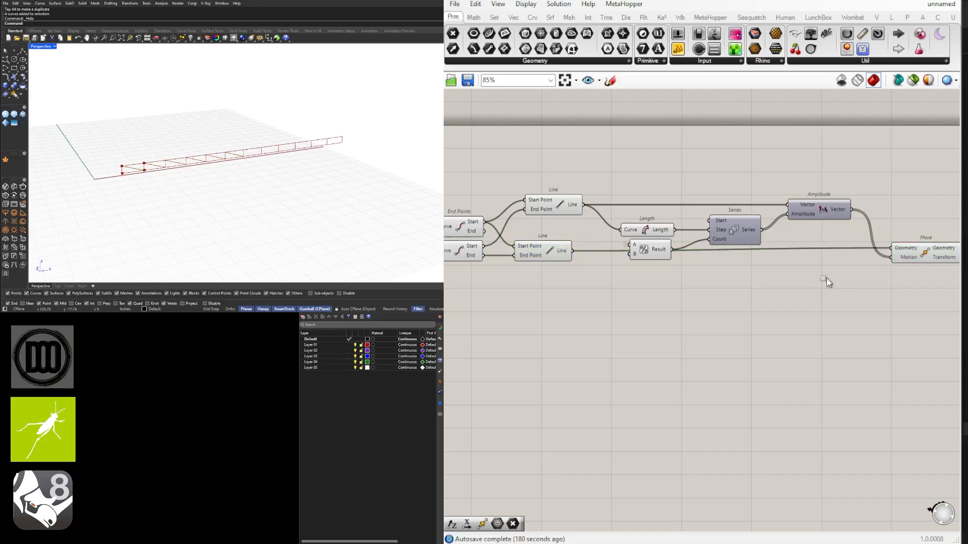
Nudge the Amplitude component slightly closer to Series and check the repeated diagonals in the Rhino viewport
scroll(684, 250, up, 2)
drag(771, 284, 633, 213)
click(691, 143)
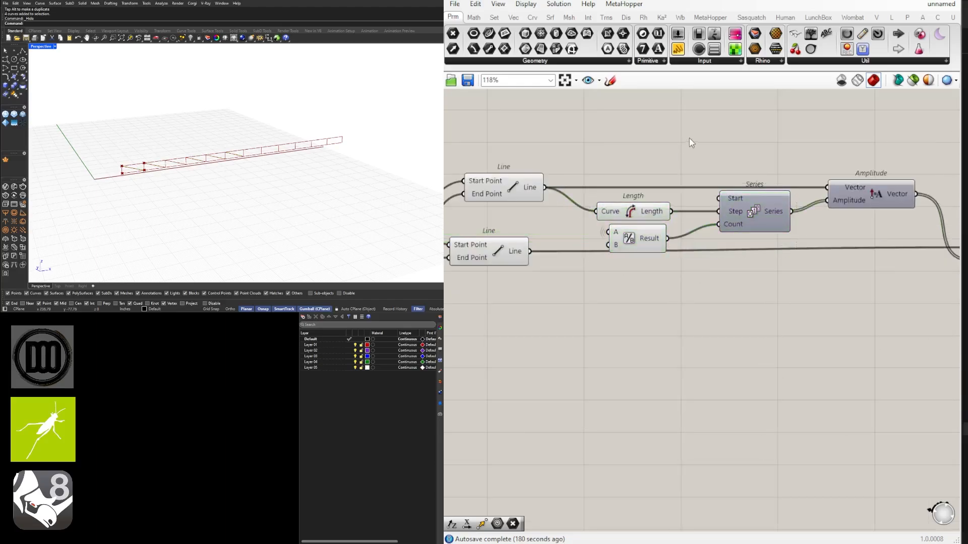
drag(865, 183, 859, 184)
click(862, 157)
right_drag(342, 140, 272, 149)
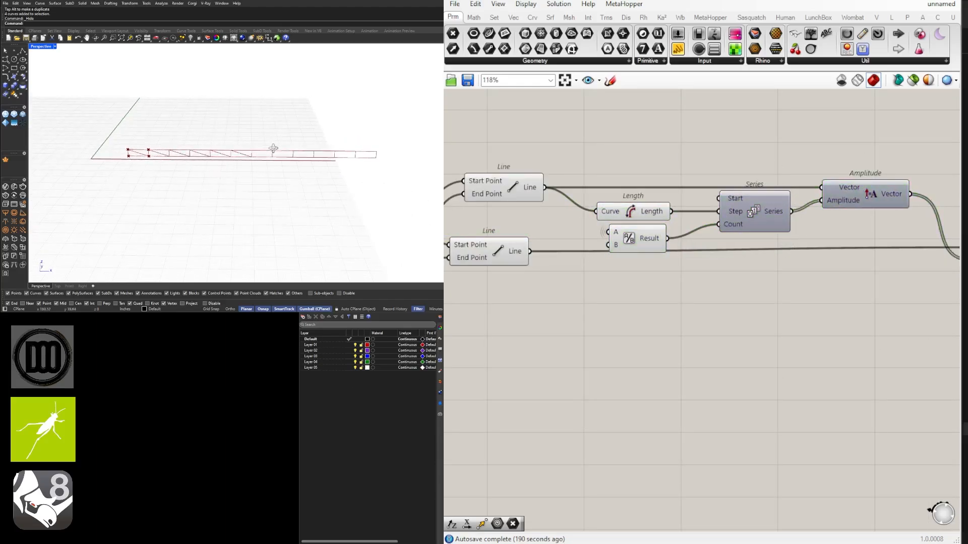
scroll(273, 148, up, 2)
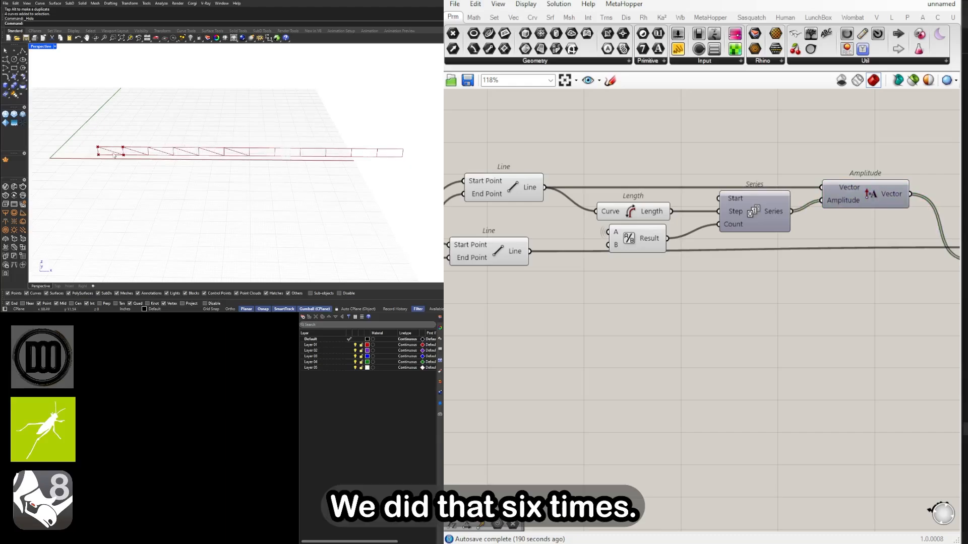
Duplicate the diagonal-bracing chain, from List Item through Move, directly below the original, keeping the vertical Line wire connected
scroll(613, 289, down, 3)
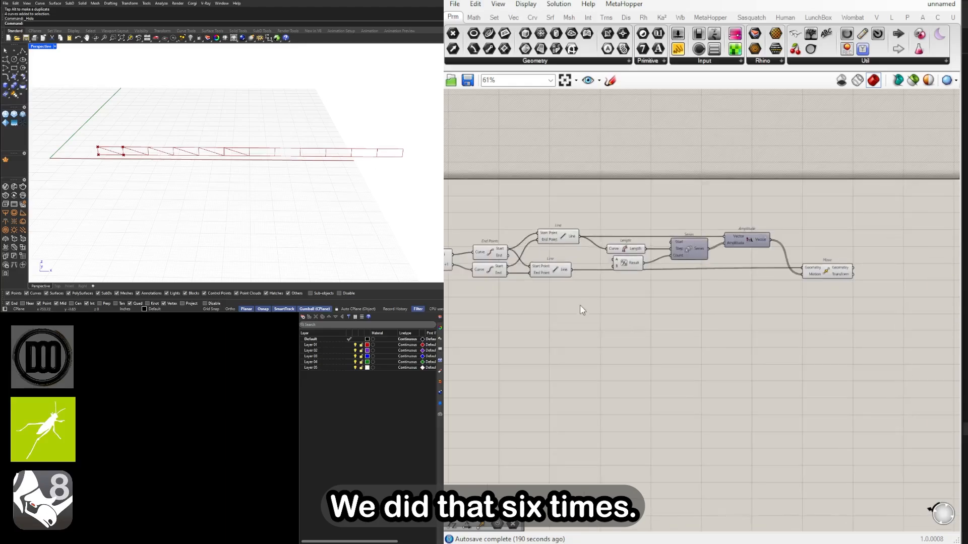
right_drag(635, 301, 869, 276)
click(673, 227)
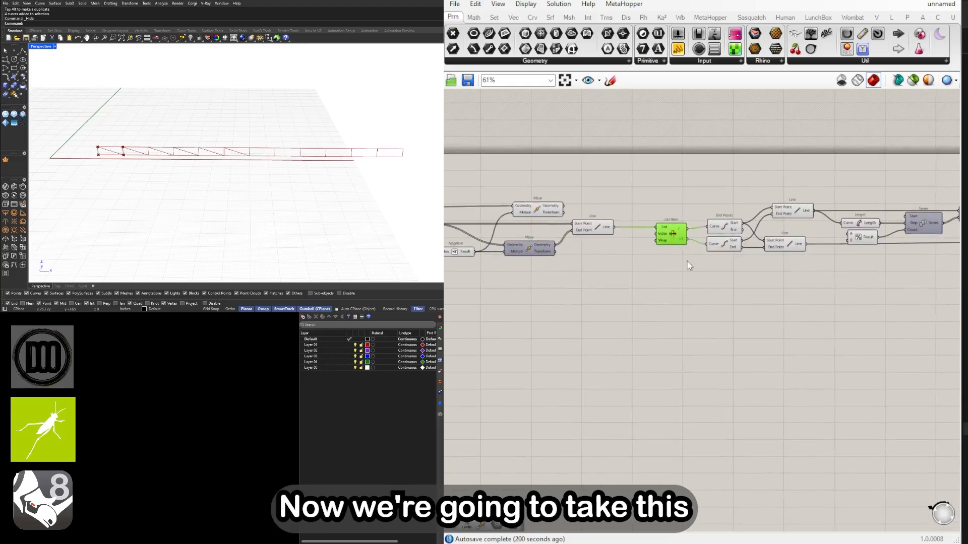
right_drag(777, 307, 658, 291)
scroll(658, 291, down, 1)
right_drag(934, 323, 853, 308)
drag(856, 313, 509, 172)
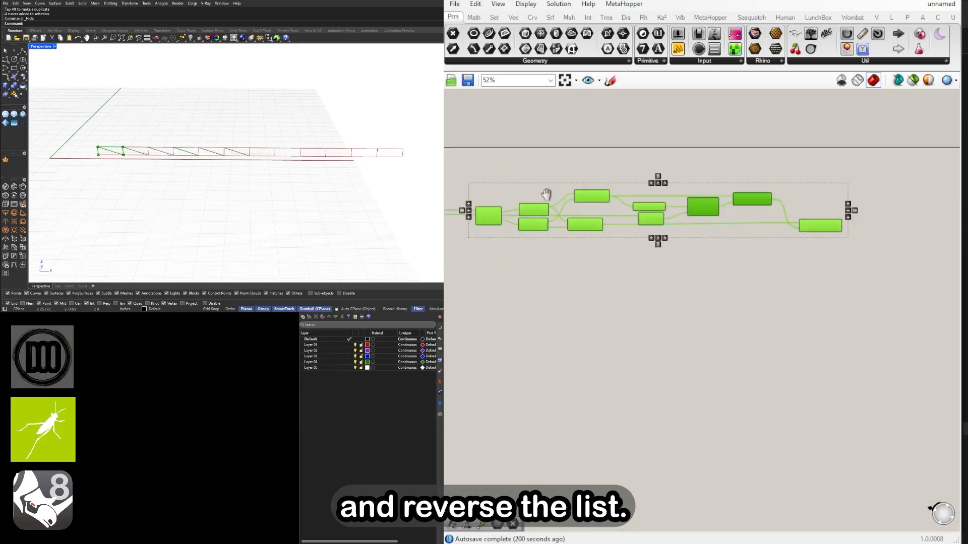
scroll(621, 219, up, 2)
click(566, 237)
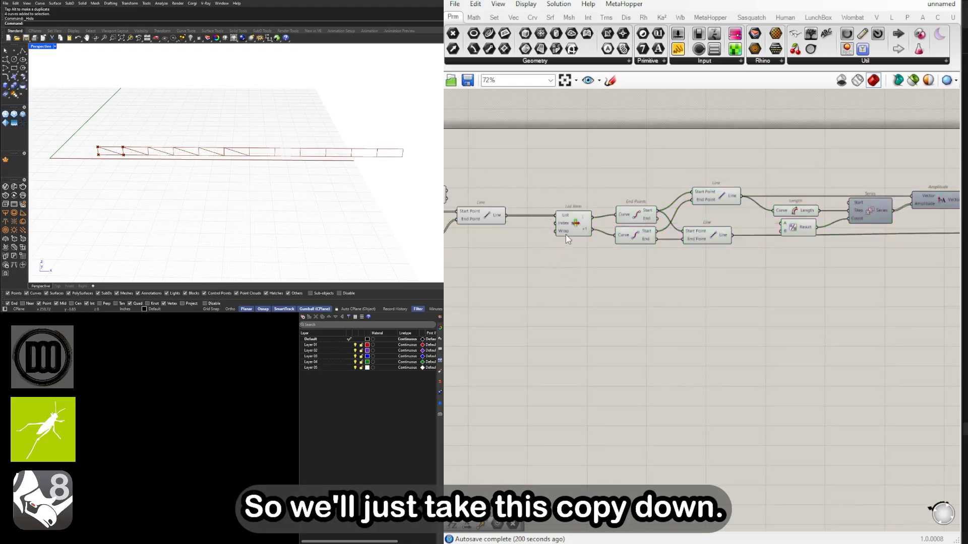
scroll(570, 240, down, 3)
drag(869, 307, 570, 266)
click(571, 280)
Apply Reverse to the List input of the duplicated List Item component
scroll(570, 269, up, 8)
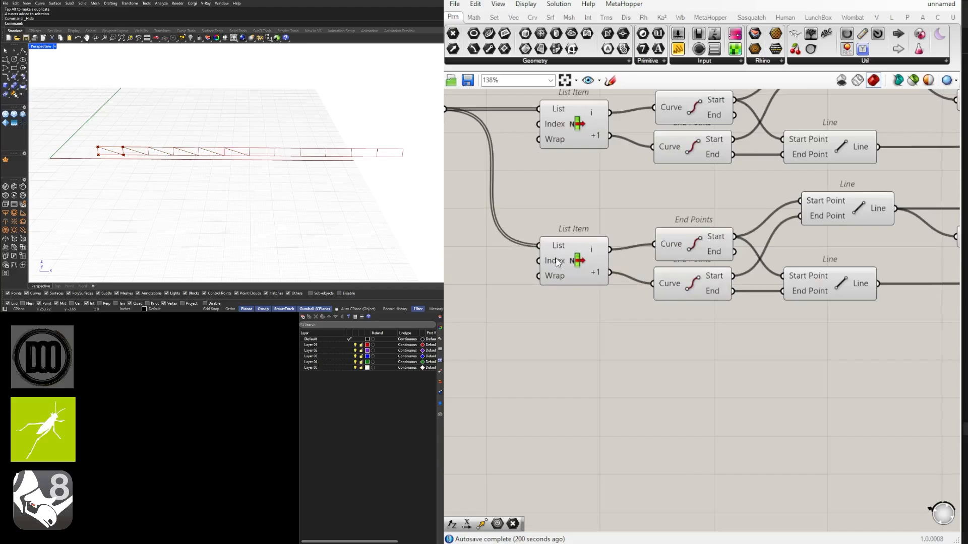
right_click(557, 250)
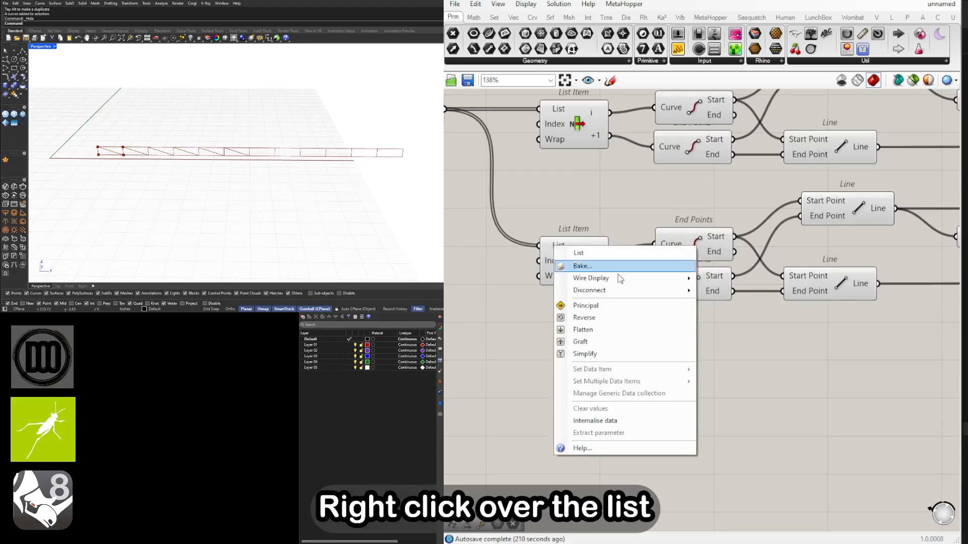
mouse_move(625, 281)
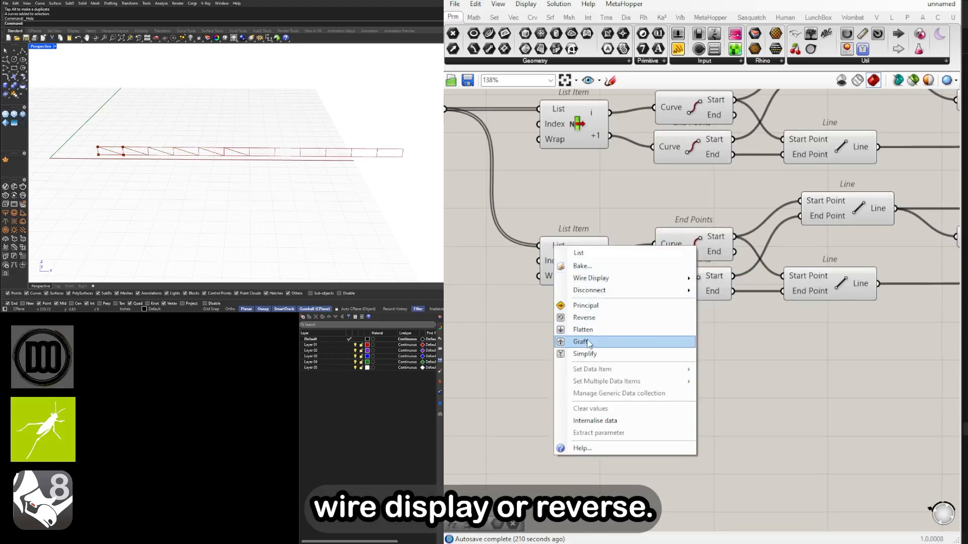
click(584, 317)
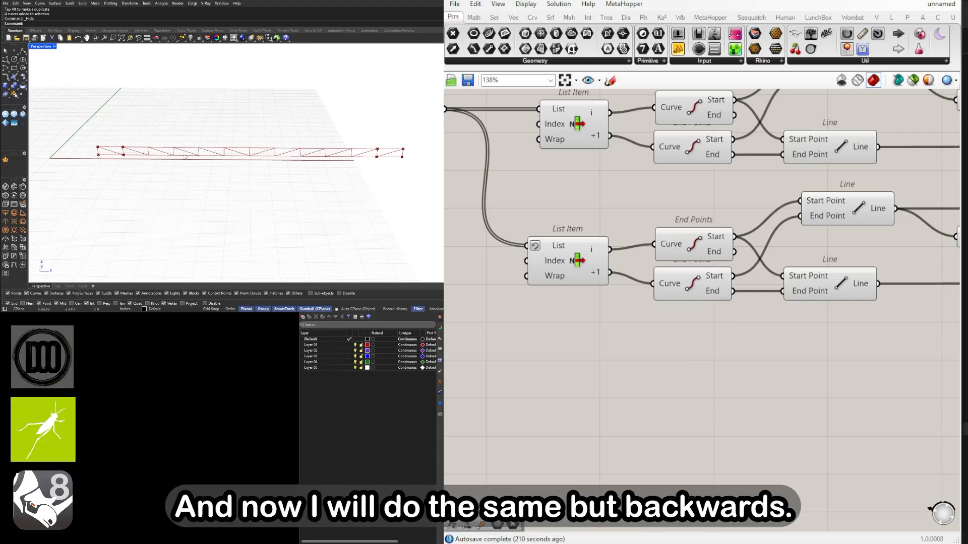
Examine both diagonal sets and the verticals in the viewport by highlighting the Move components, the vertical Line and the reversed List Item
scroll(687, 272, down, 3)
click(799, 295)
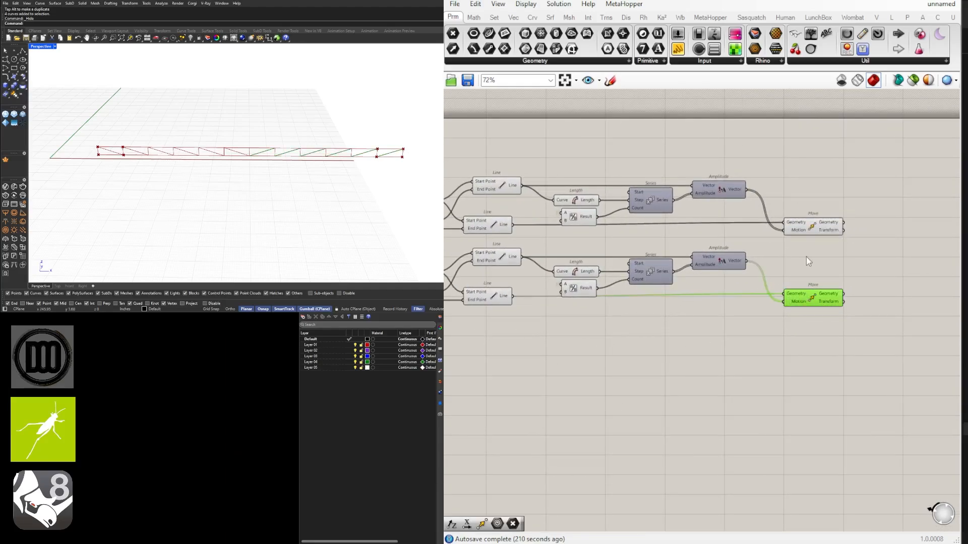
shift+click(807, 230)
click(804, 204)
scroll(739, 244, down, 2)
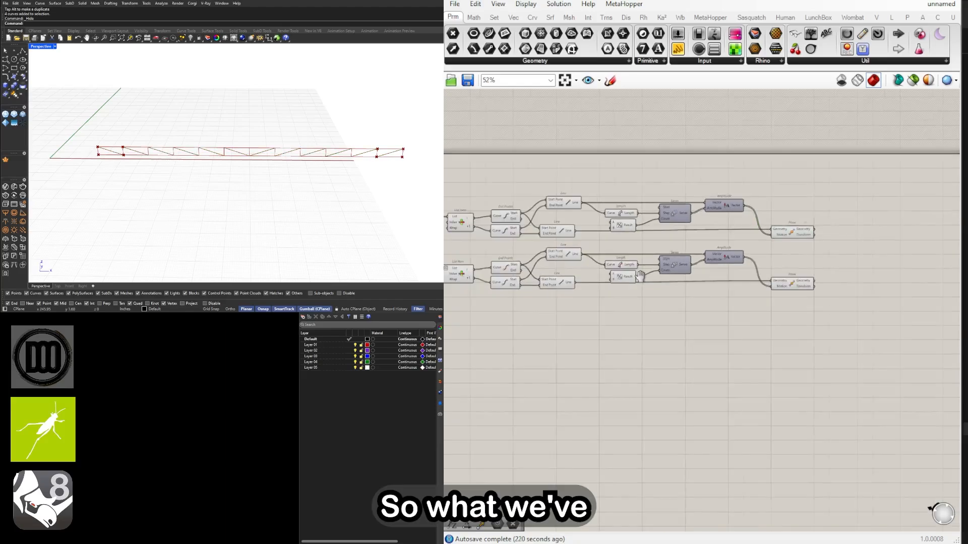
right_drag(639, 276, 874, 273)
scroll(666, 240, up, 3)
click(611, 198)
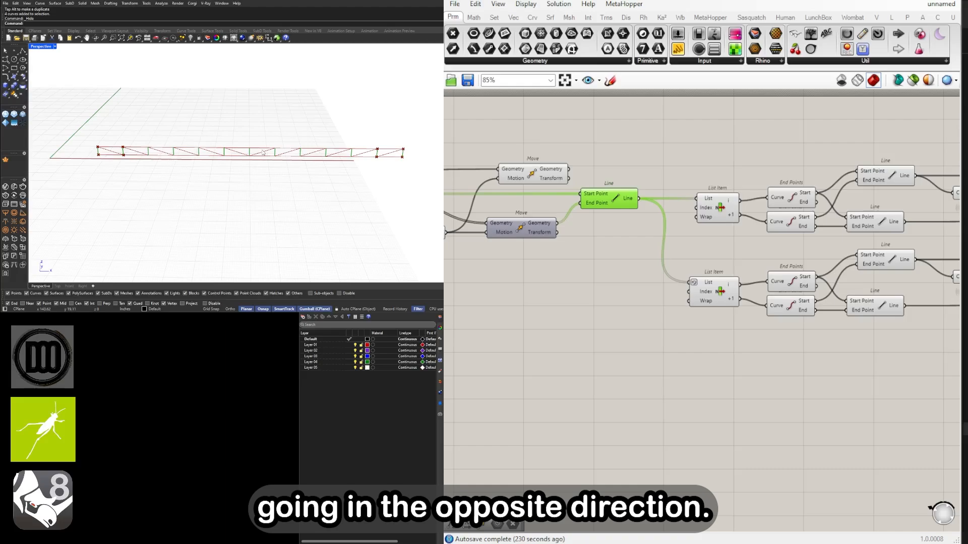
scroll(673, 240, down, 1)
scroll(705, 262, up, 1)
right_drag(643, 289, 568, 289)
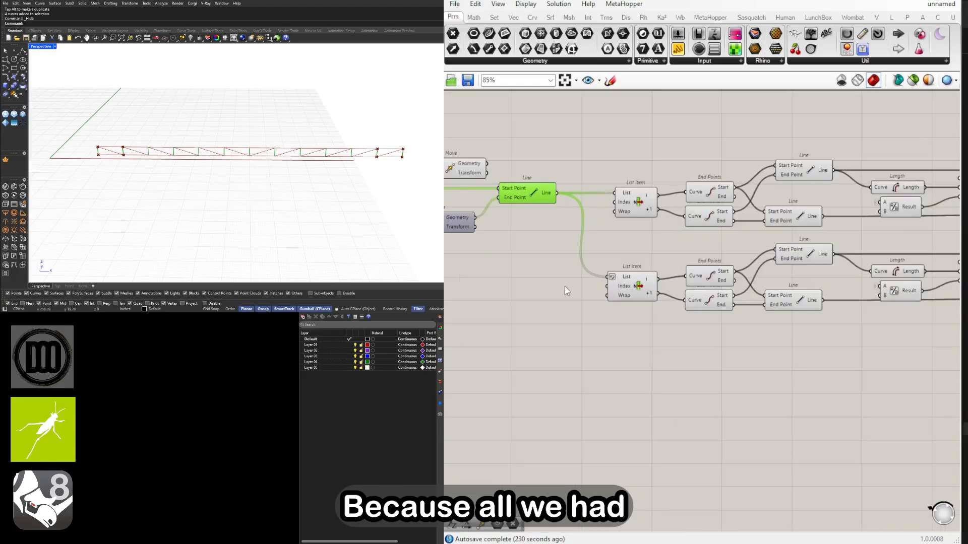
click(623, 290)
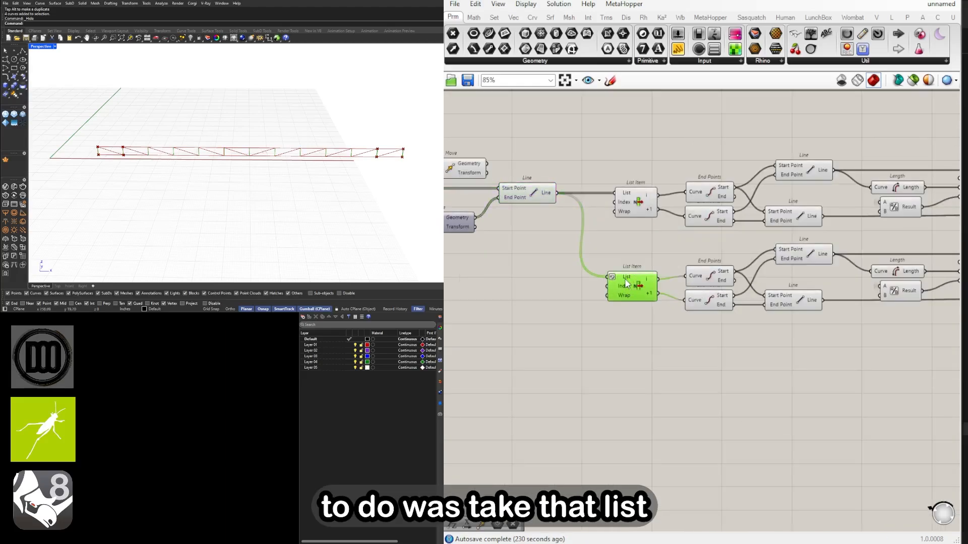
right_drag(243, 168, 244, 187)
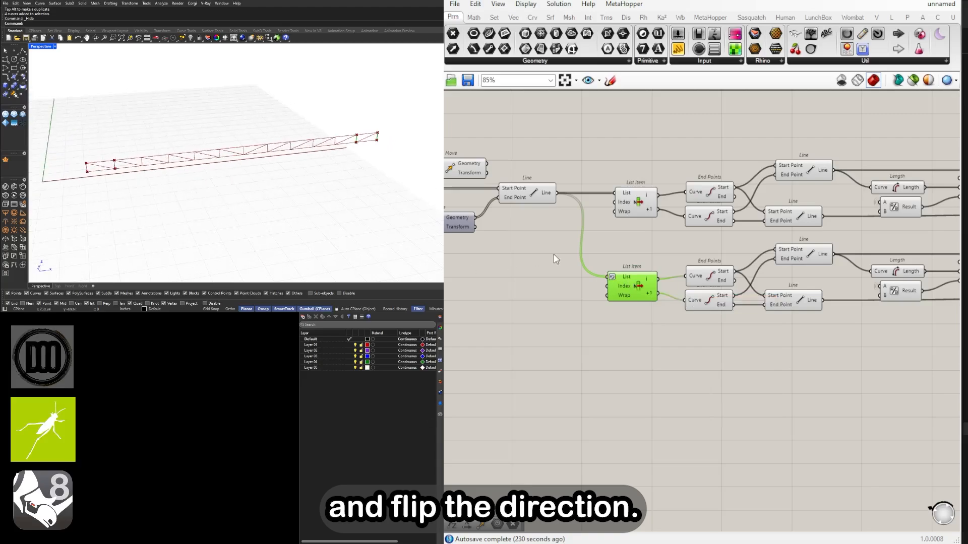
Highlight both final Move components together to examine the complete diagonal bracing along the truss
scroll(554, 256, down, 2)
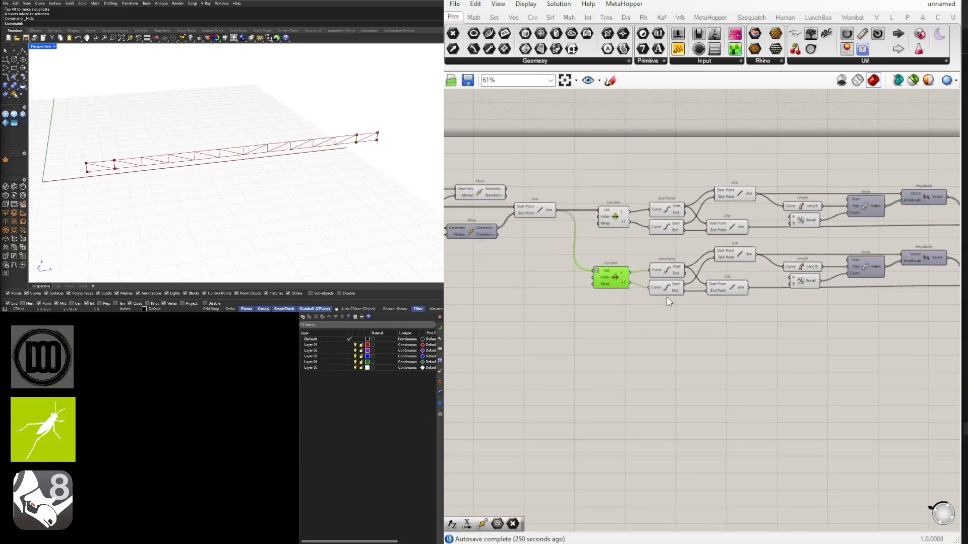
scroll(832, 355, down, 1)
right_click(831, 353)
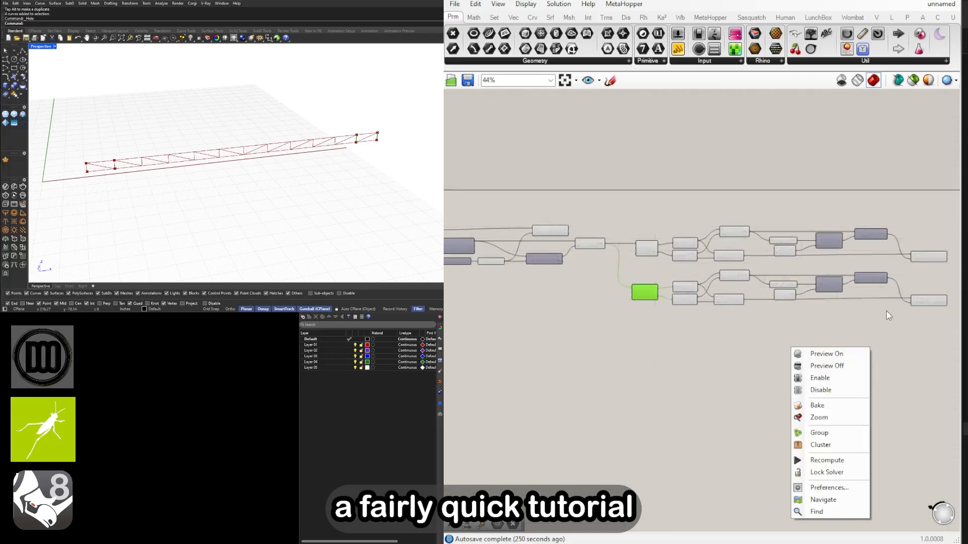
scroll(888, 314, up, 1)
click(902, 311)
right_drag(908, 310, 782, 320)
drag(804, 346, 791, 255)
scroll(836, 290, up, 2)
right_drag(836, 289, 734, 303)
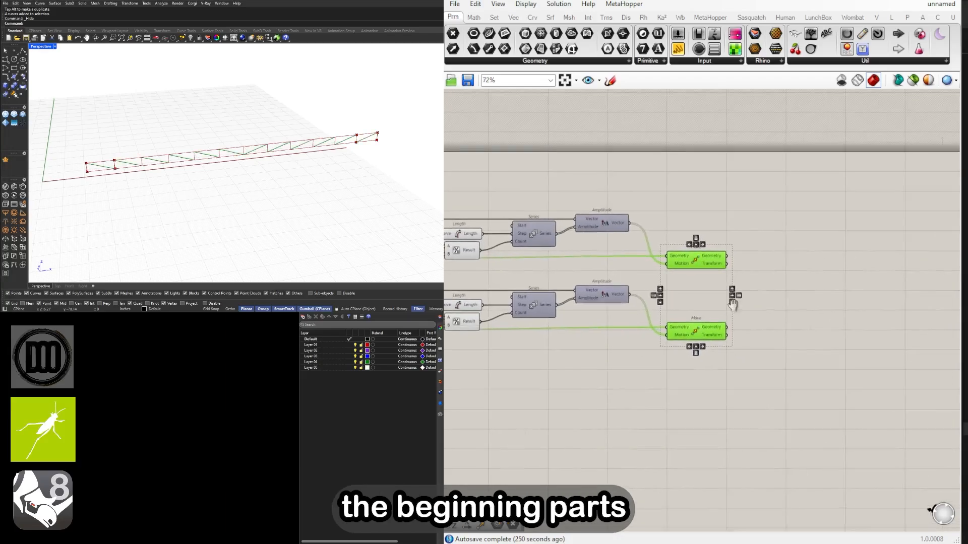
click(746, 312)
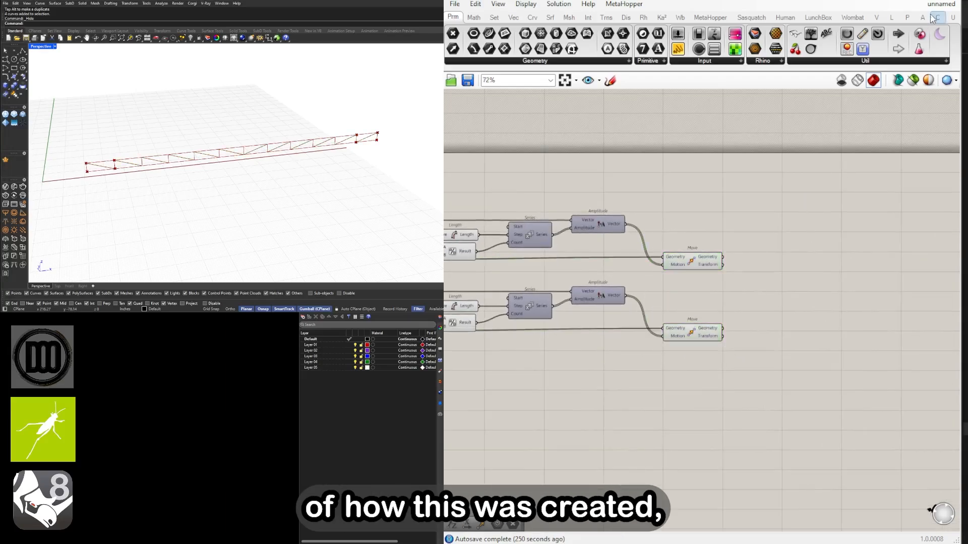
Switch to the 24179_FLAT-TRUSS definition and examine its component layout and three-dimensional truss from several angles
mouse_move(936, 7)
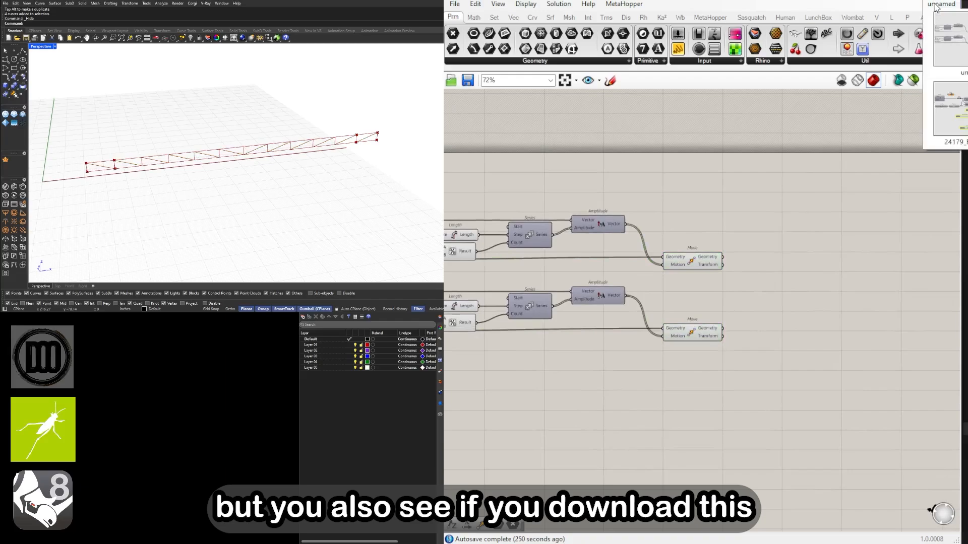
click(959, 125)
scroll(653, 229, down, 8)
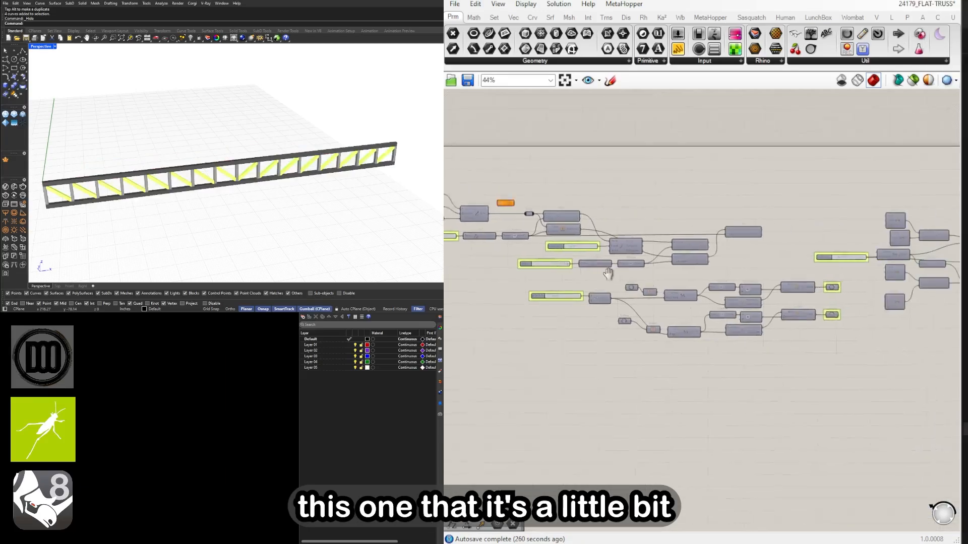
right_drag(610, 277, 620, 265)
scroll(119, 185, up, 5)
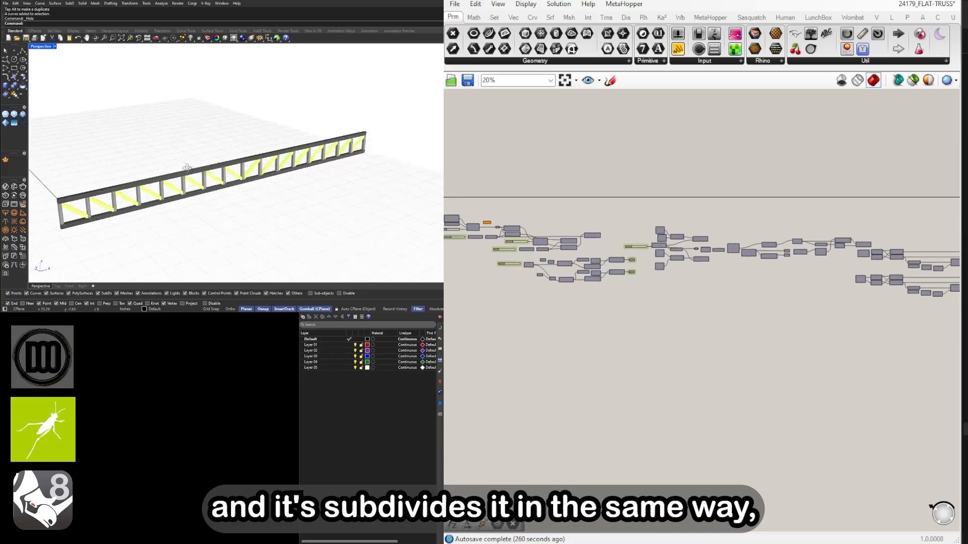
scroll(119, 185, down, 3)
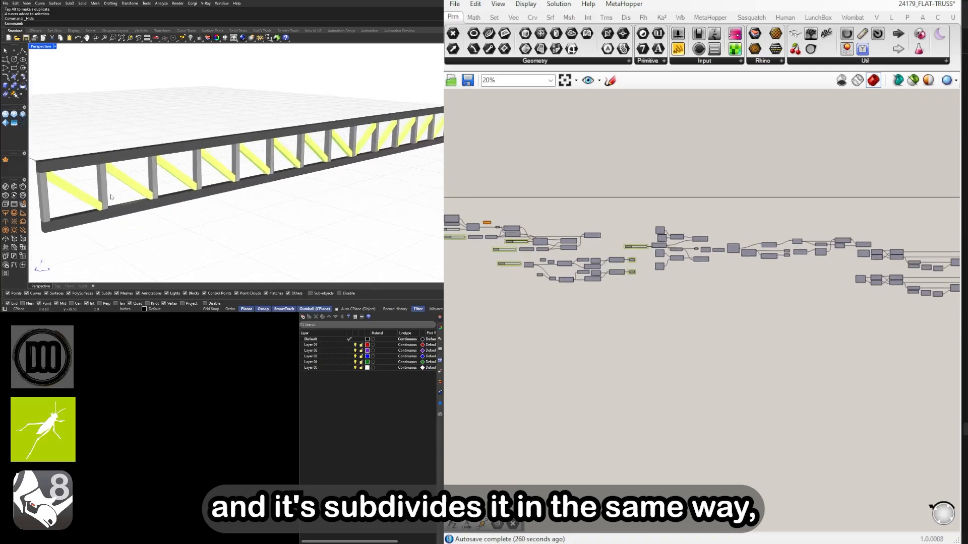
right_drag(61, 185, 272, 167)
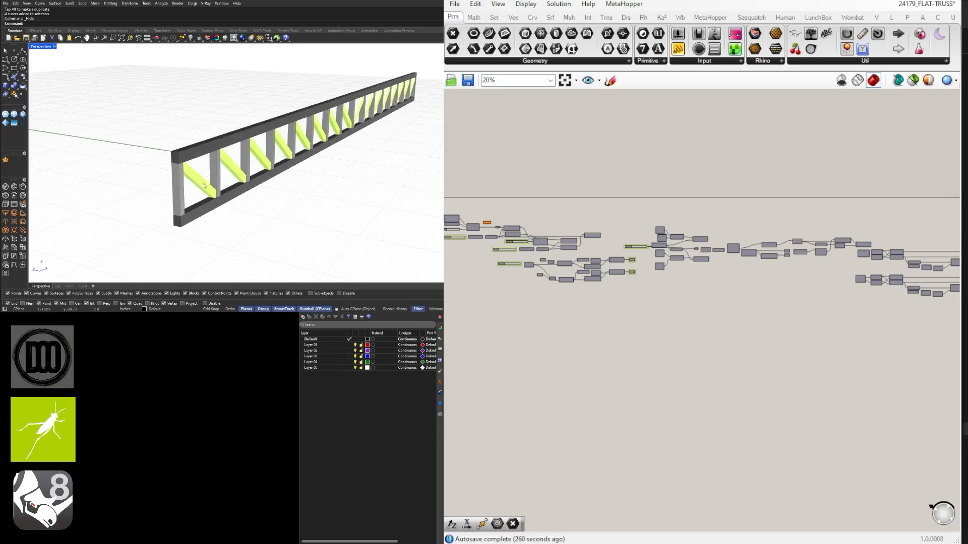
Set the TOP CHORD number slider to 3.4 in the flat truss definition
scroll(207, 185, up, 2)
scroll(600, 295, up, 10)
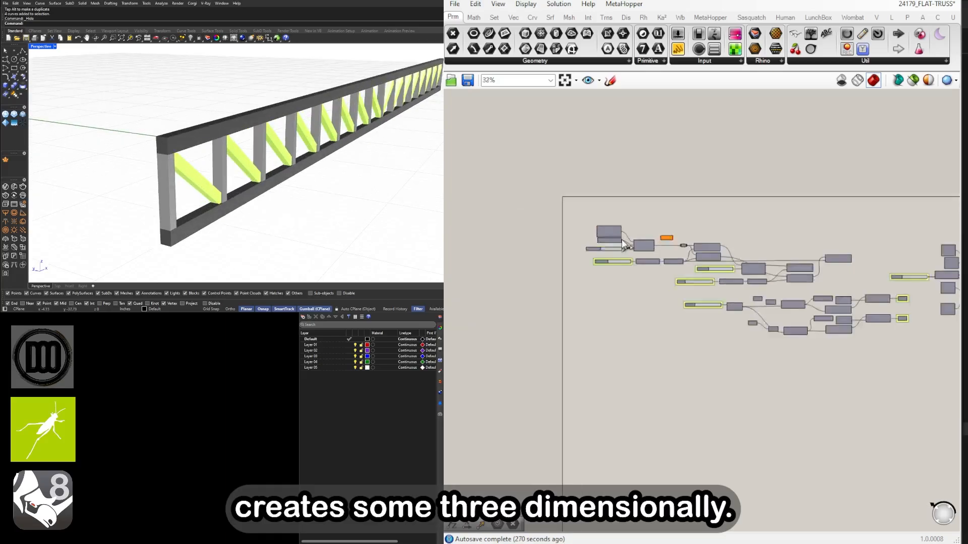
drag(600, 295, 609, 296)
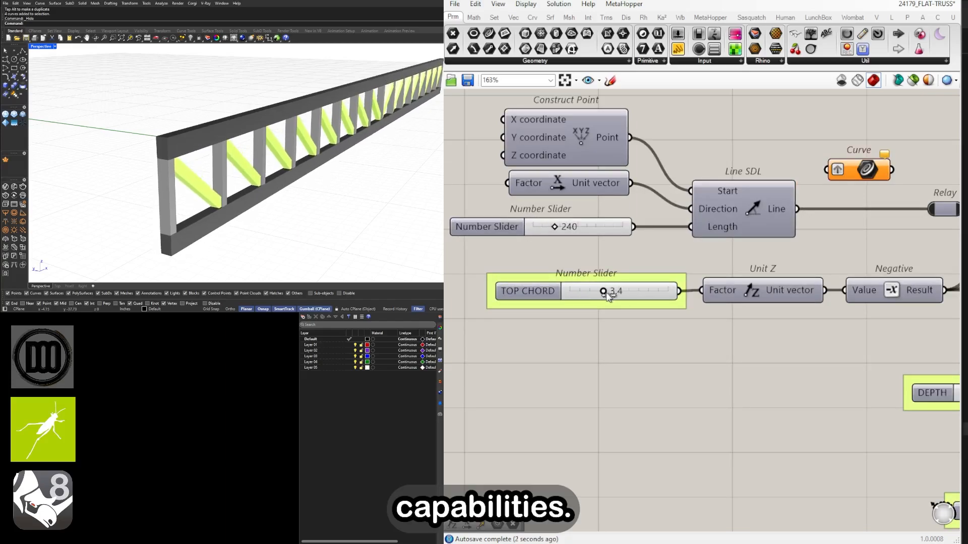
Switch from the 24179_FLAT-TRUSS definition back to the unnamed truss definition
scroll(610, 296, down, 8)
scroll(650, 303, up, 8)
click(909, 9)
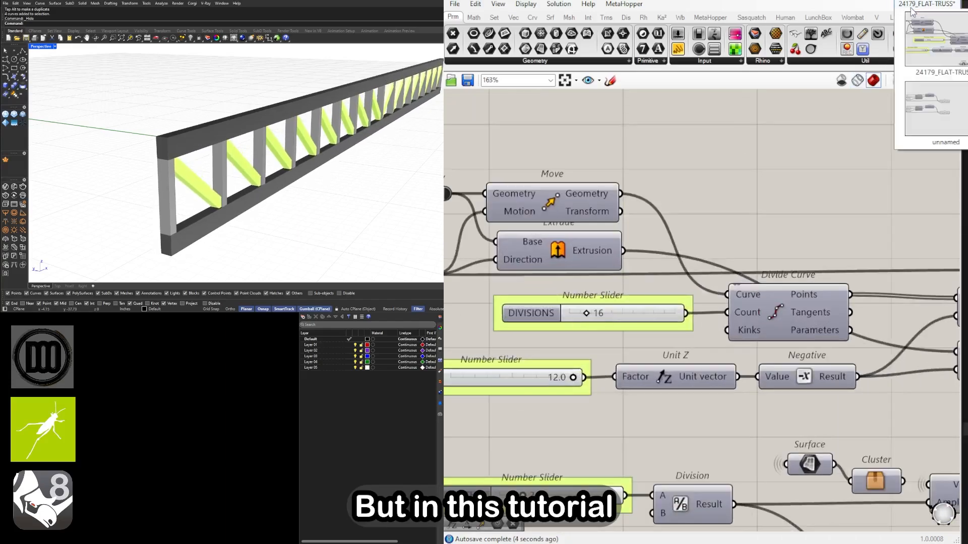
click(910, 99)
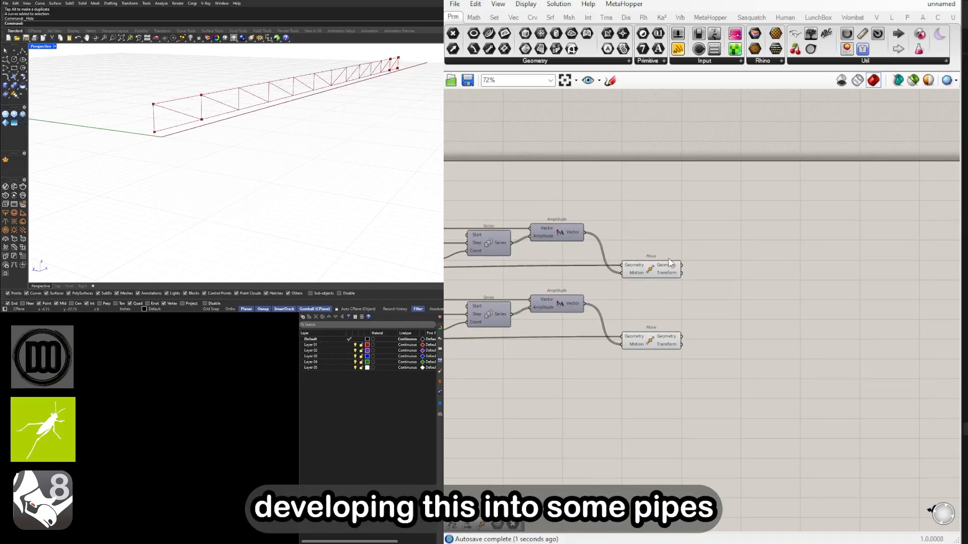
Add a Pipe component and place it downstream of the two final diagonal Move components
click(659, 271)
click(638, 347)
click(773, 320)
double_click(775, 311)
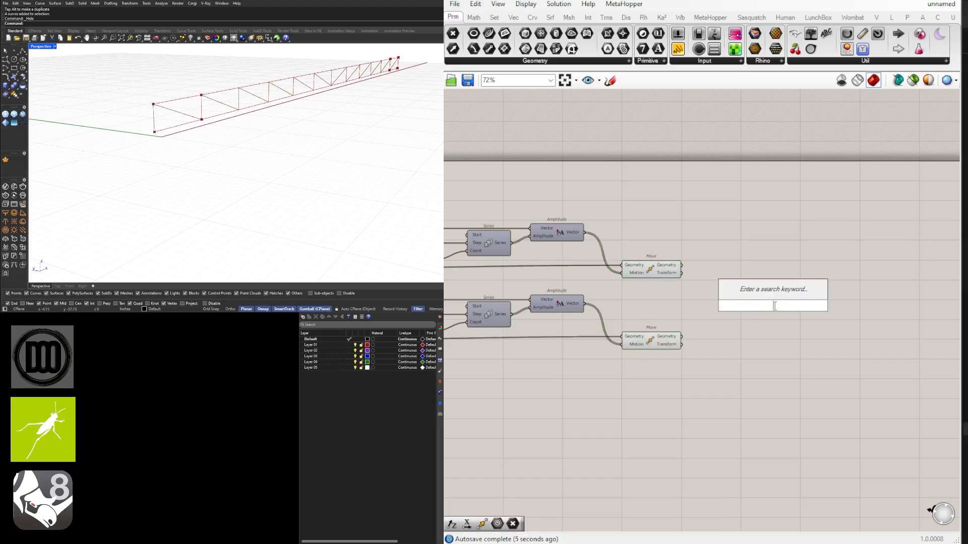
text(PIPE)
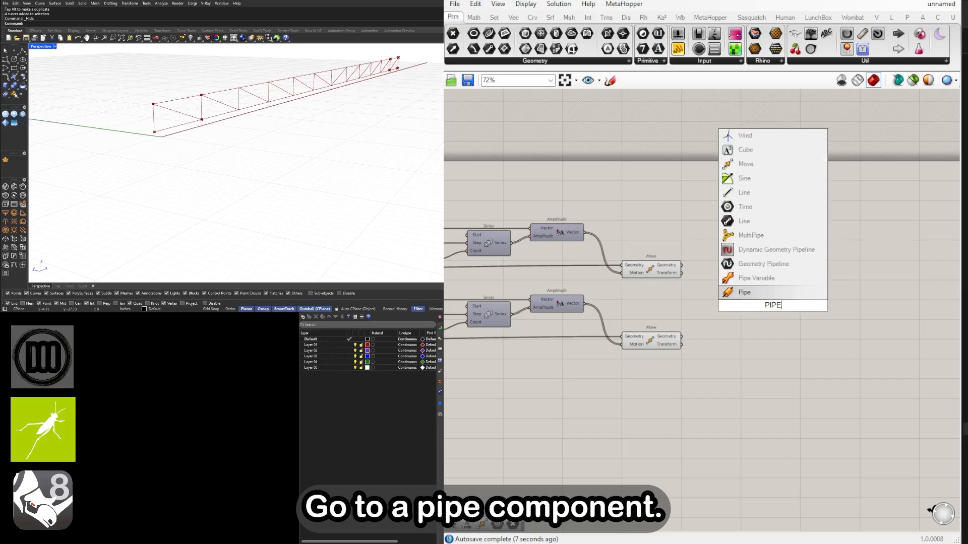
key(Return)
scroll(670, 277, up, 1)
click(675, 270)
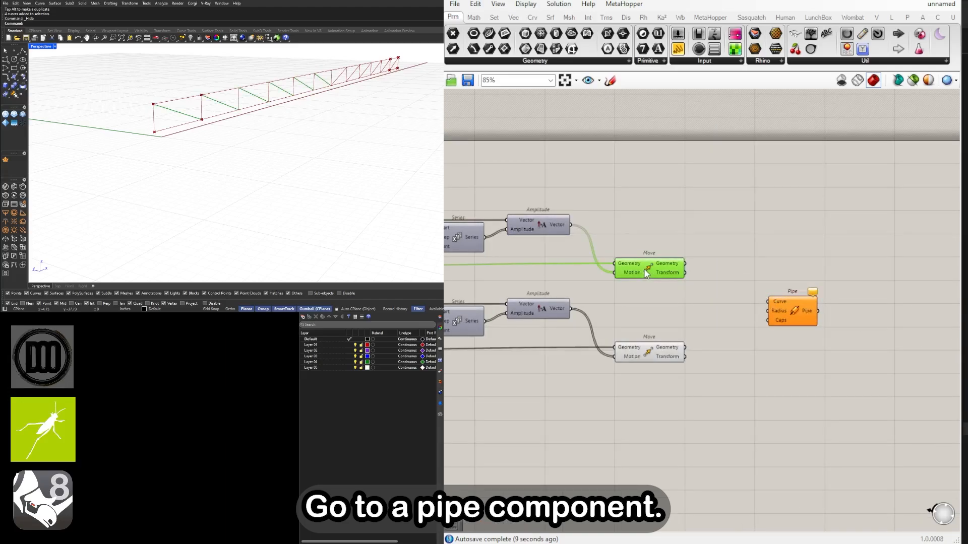
drag(787, 311, 850, 303)
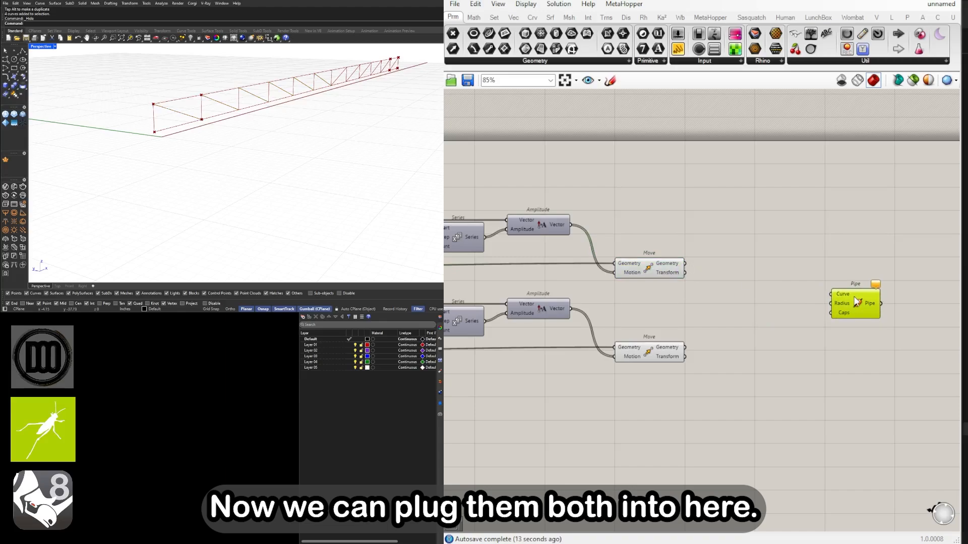
Add a Curve parameter, feed both final Move geometries into it and connect it to the Pipe's Curve input
double_click(726, 315)
text(CURVE)
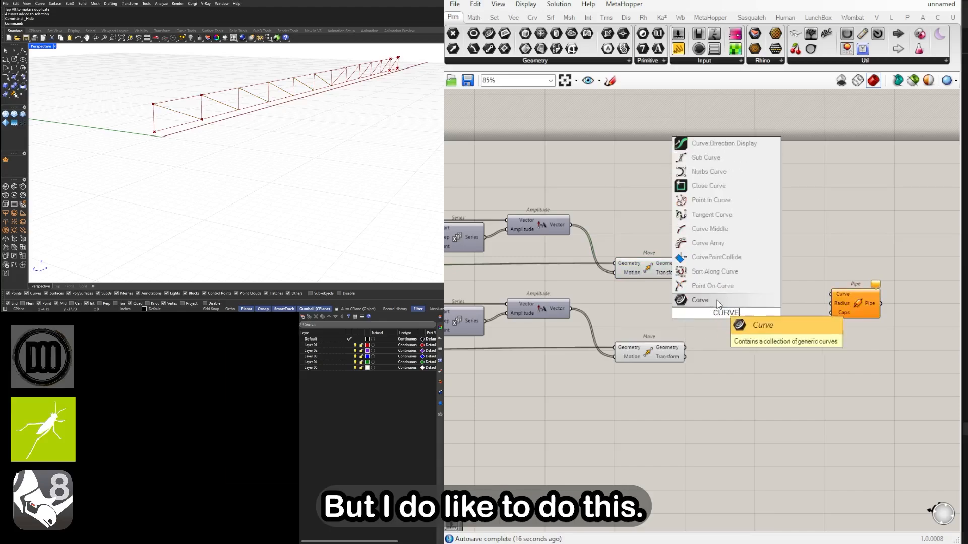
click(718, 302)
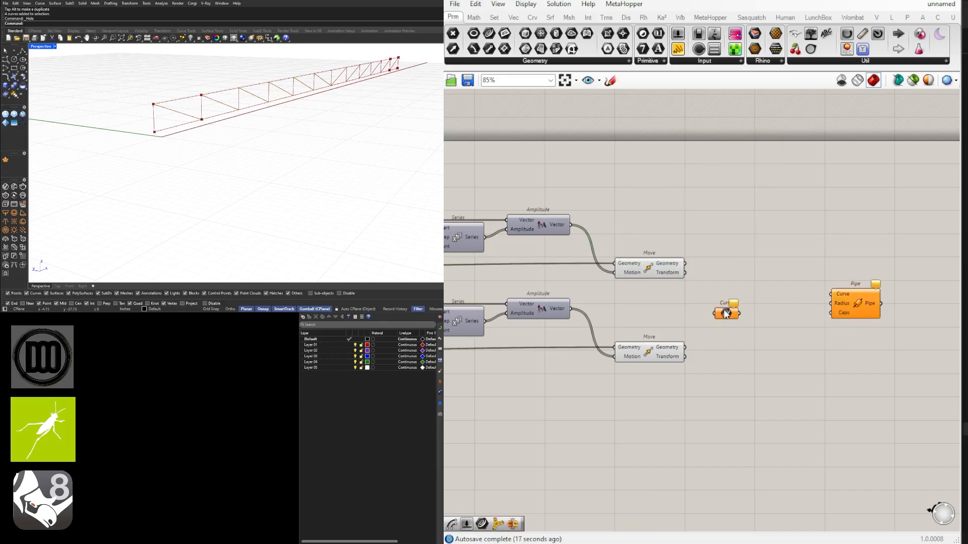
drag(684, 264, 732, 306)
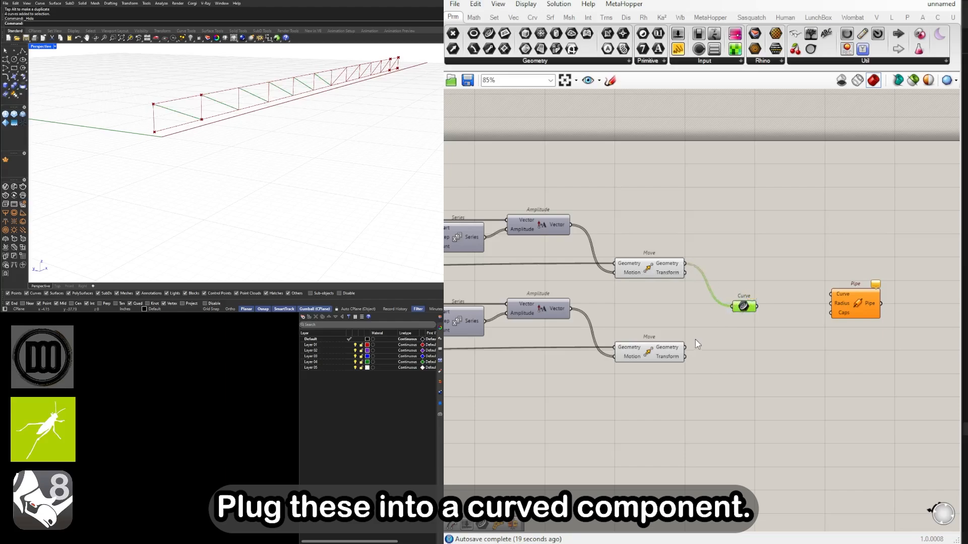
shift+drag(691, 351, 850, 305)
Turn off the preview of both final diagonal Move components
drag(679, 397, 664, 246)
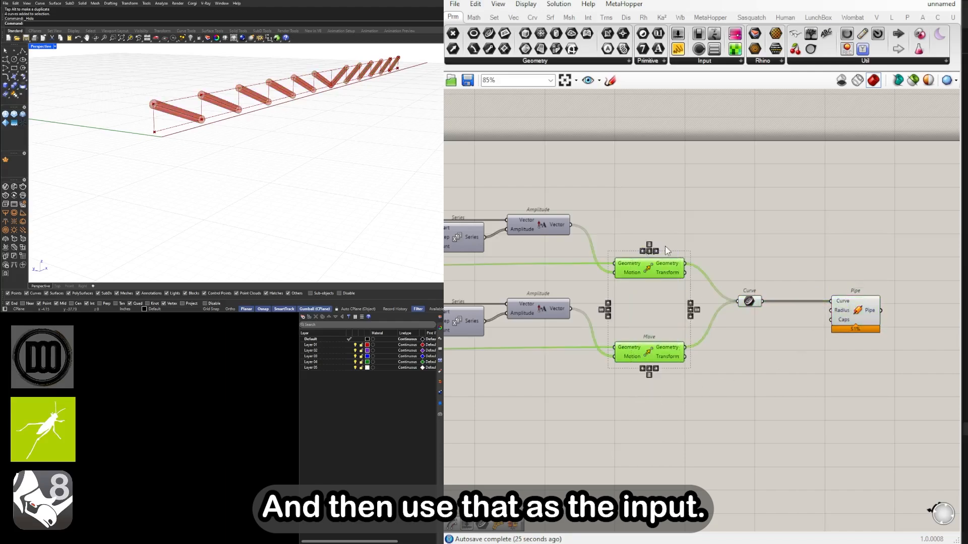
middle_click(664, 246)
click(658, 282)
Set the Pipe's Caps option to Round and leave room before the Pipe for its radius components
scroll(870, 335, up, 3)
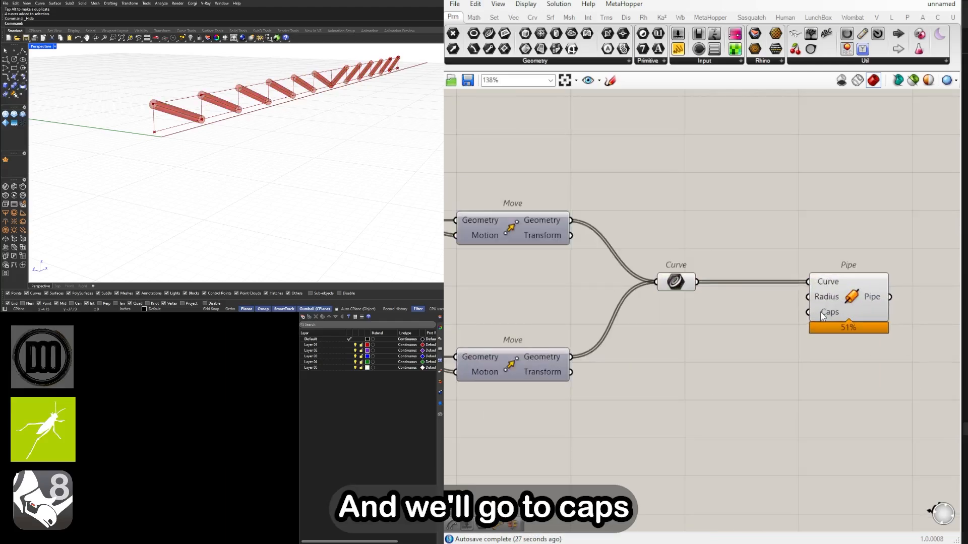
right_click(821, 312)
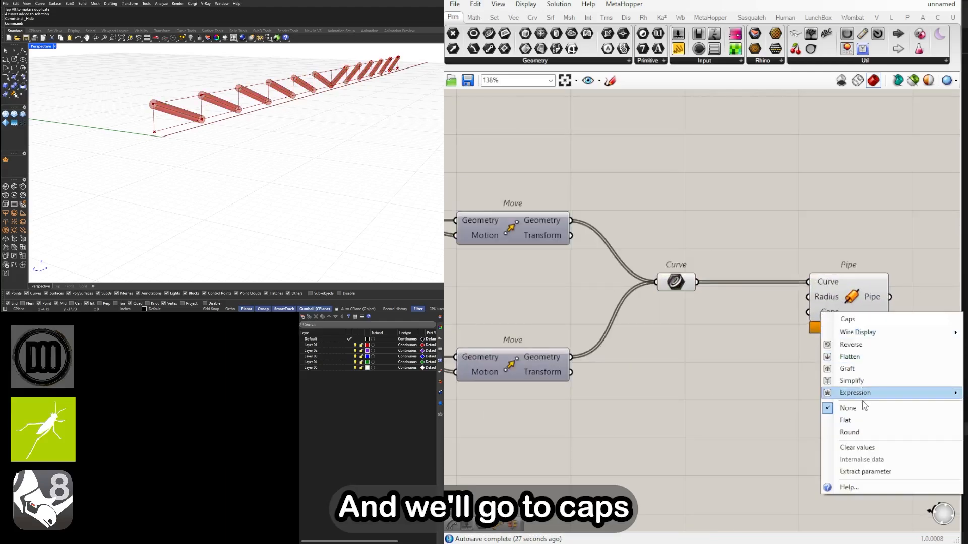
click(854, 431)
right_drag(830, 411, 716, 382)
drag(723, 265, 796, 265)
click(731, 295)
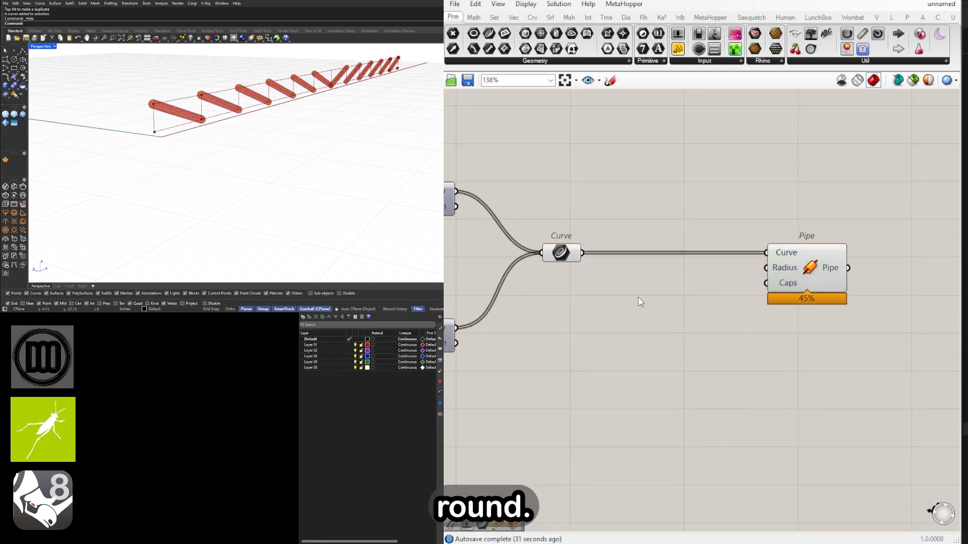
Add a number slider, connect it to the Pipe's Radius input and set it to 0.701
double_click(638, 298)
text(1)
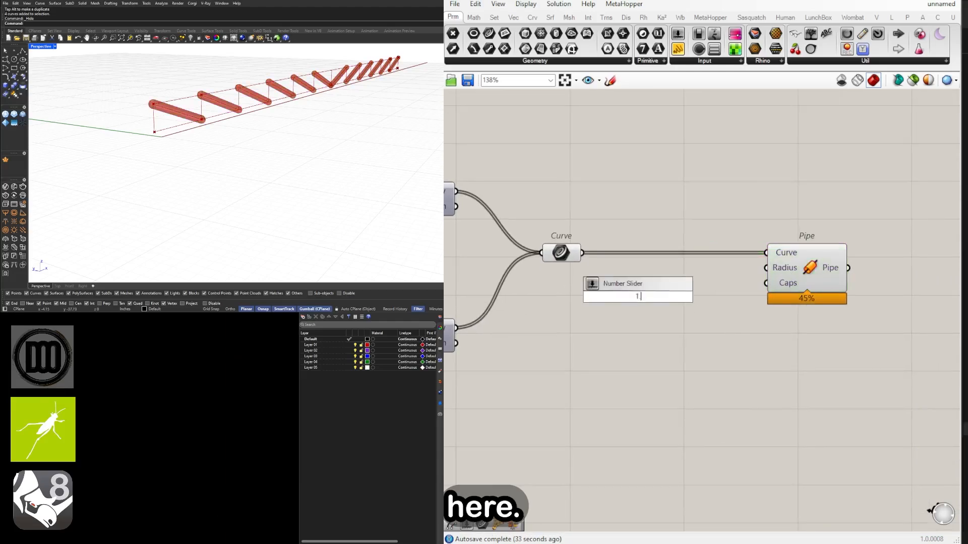
key(Return)
scroll(713, 294, up, 2)
drag(716, 296, 774, 287)
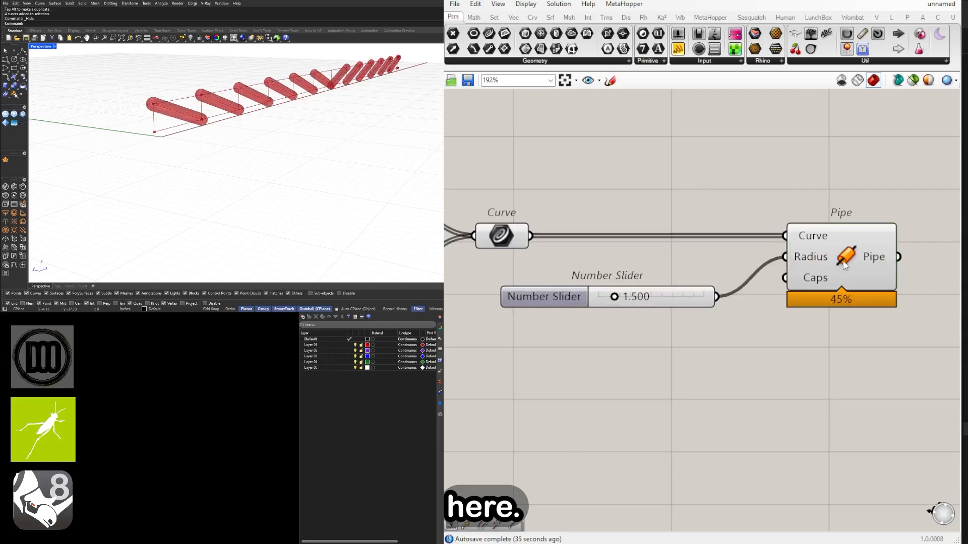
scroll(671, 296, up, 1)
mouse_move(608, 296)
mouse_down()
mouse_move(616, 301)
mouse_move(587, 297)
mouse_move(604, 297)
mouse_up()
scroll(598, 305, down, 2)
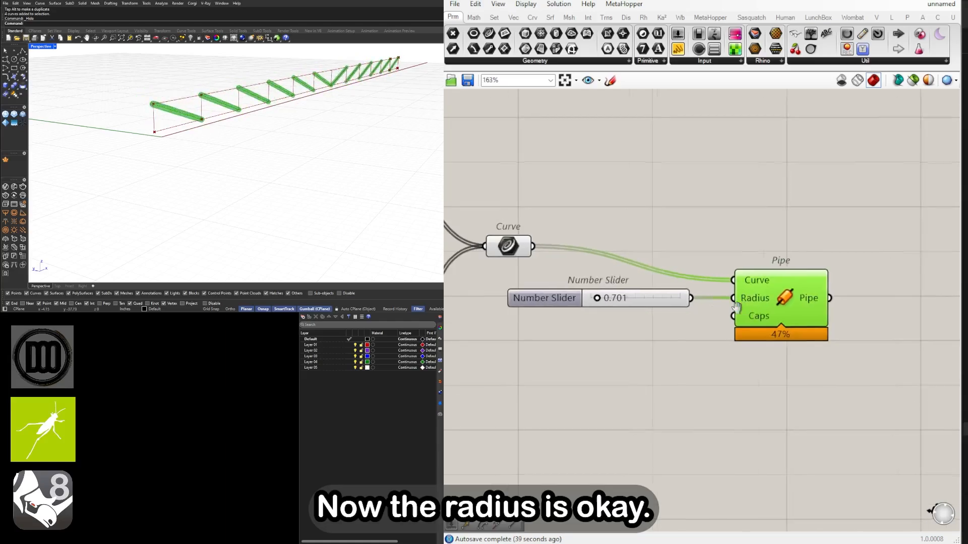
Insert a Division by 2 between the number slider and the Pipe's Radius so the slider controls the pipe diameter
drag(788, 304, 813, 304)
double_click(674, 341)
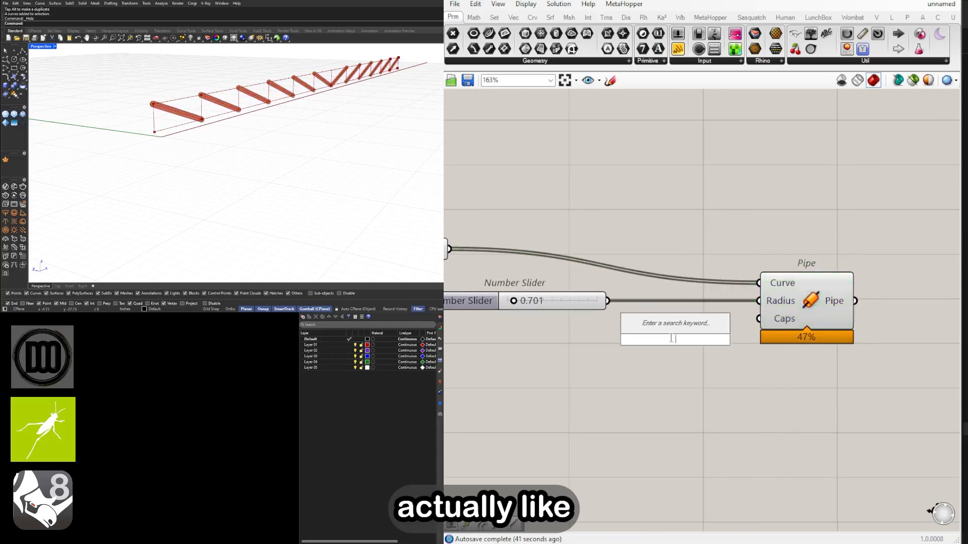
key(Return)
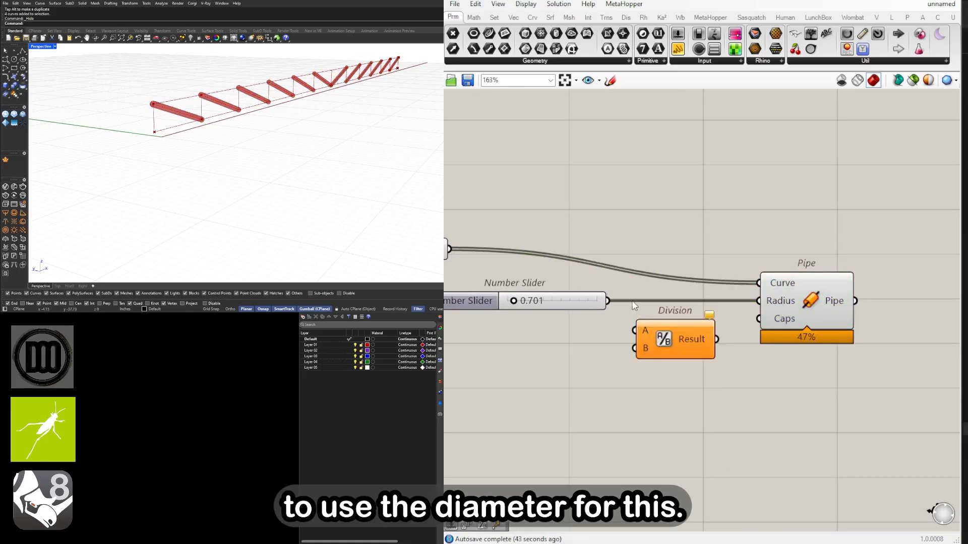
drag(638, 337, 639, 338)
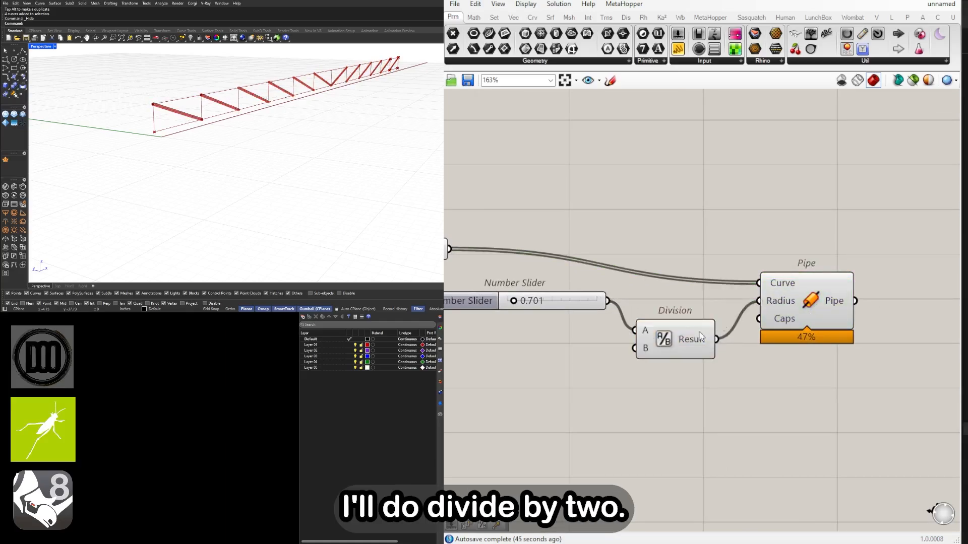
drag(699, 336, 700, 307)
drag(811, 306, 791, 300)
click(771, 352)
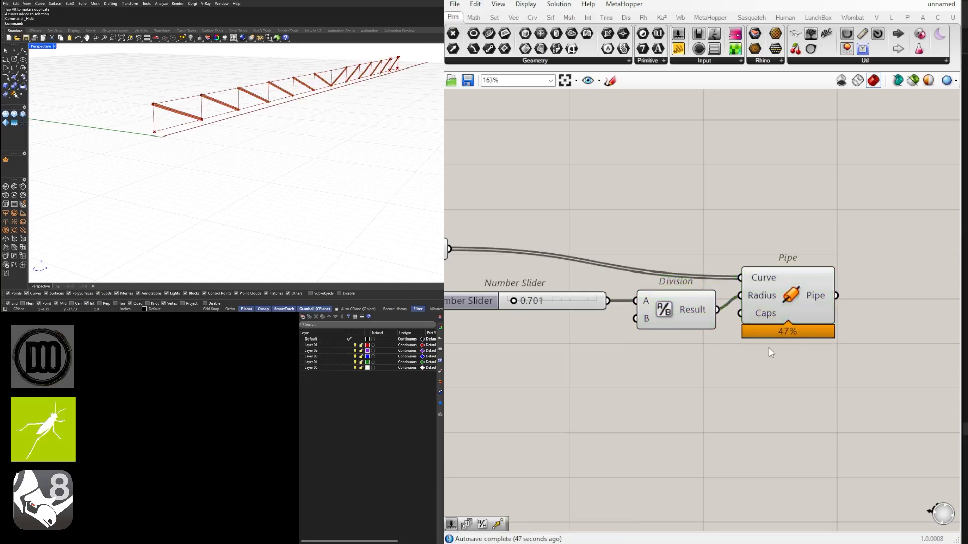
Set the pipe diameter number slider to 1.000
scroll(574, 308, up, 4)
right_drag(574, 308, 713, 310)
double_click(650, 291)
text(1)
key(Return)
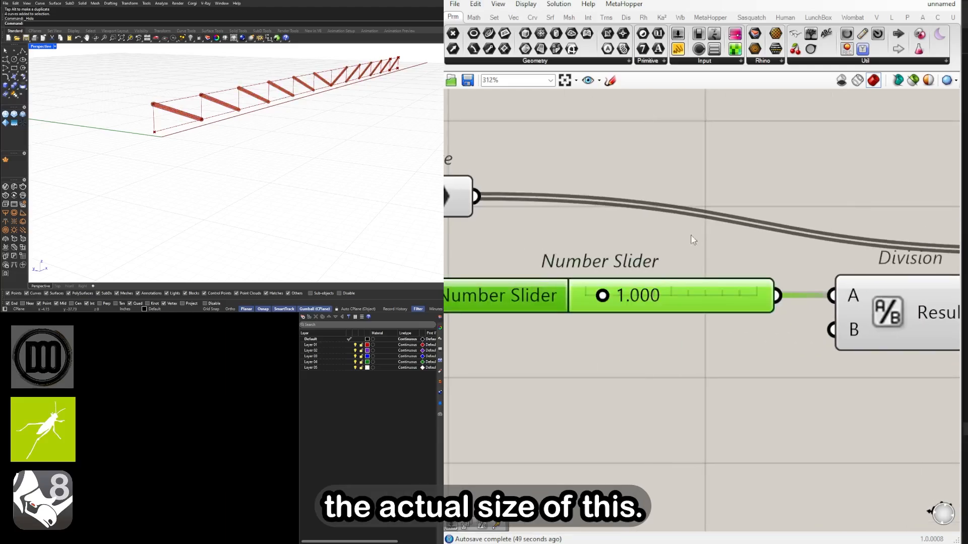
Locate the Line component that feeds both List Items and highlight it to examine the truss's vertical members in the viewport
click(693, 237)
scroll(700, 233, down, 3)
right_drag(655, 252, 859, 257)
scroll(860, 257, down, 4)
right_drag(723, 264, 940, 279)
scroll(865, 260, down, 2)
scroll(732, 281, down, 1)
right_drag(527, 214, 633, 213)
scroll(633, 212, up, 3)
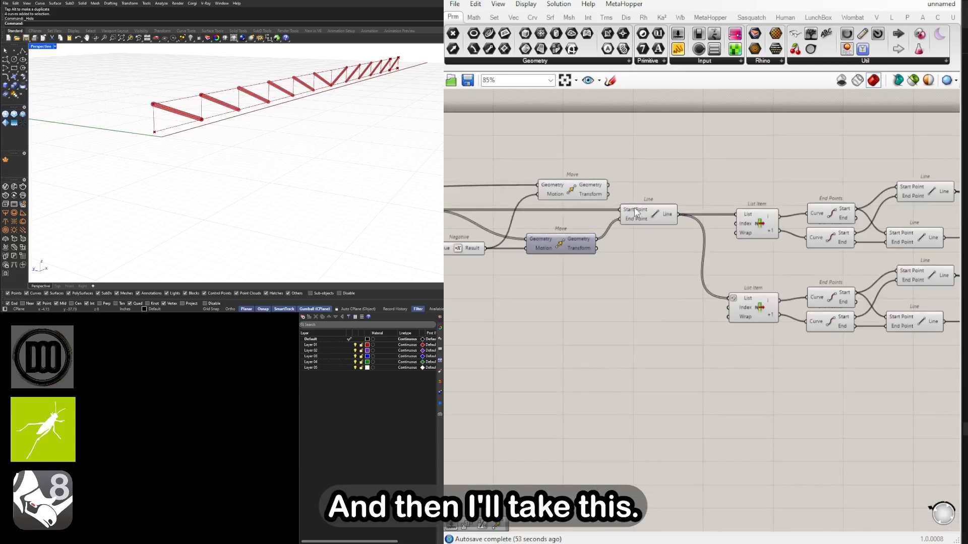
scroll(781, 254, down, 3)
right_drag(781, 253, 510, 266)
scroll(511, 265, down, 2)
right_drag(590, 248, 722, 272)
scroll(572, 271, up, 5)
right_drag(312, 151, 257, 152)
right_drag(119, 120, 155, 123)
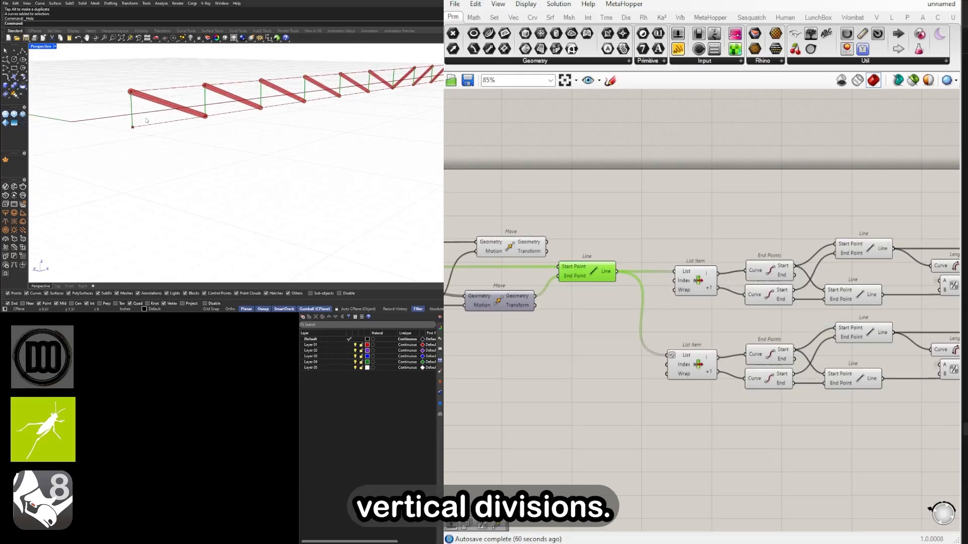
Reposition the diameter slider, Division and Pipe together slightly higher, closer to level with the diagonals' Curve parameter
scroll(617, 250, down, 1)
right_drag(728, 236, 670, 261)
click(670, 261)
scroll(670, 262, down, 2)
right_drag(857, 282, 612, 292)
right_drag(798, 323, 693, 319)
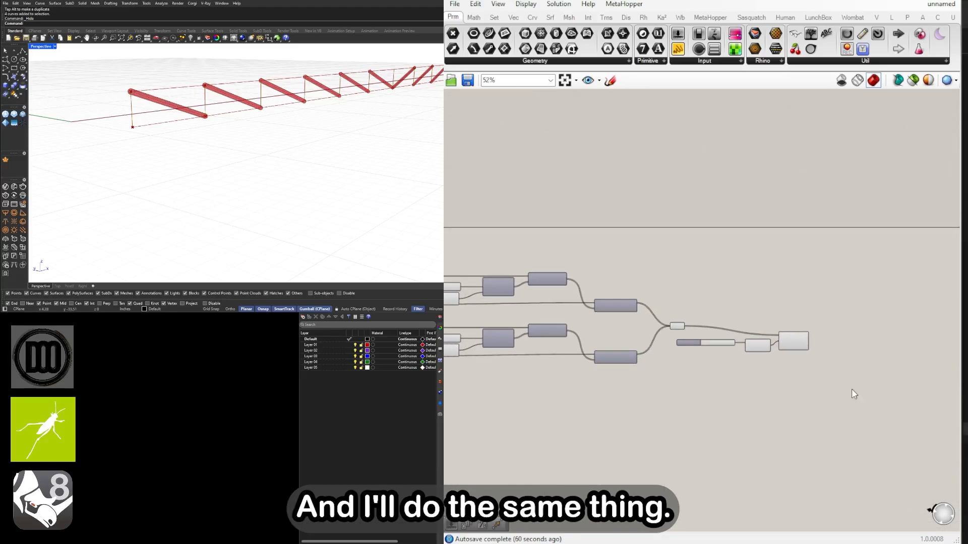
scroll(855, 388, up, 2)
drag(834, 388, 649, 318)
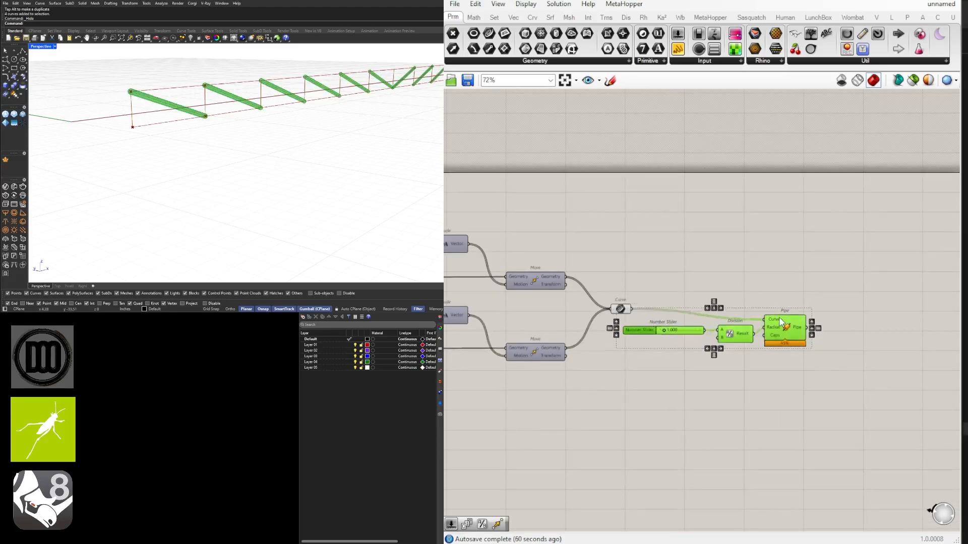
drag(781, 322, 782, 313)
Duplicate the Curve parameter above the original and connect the vertical members' Line output to the copy
click(651, 293)
right_drag(630, 299, 851, 310)
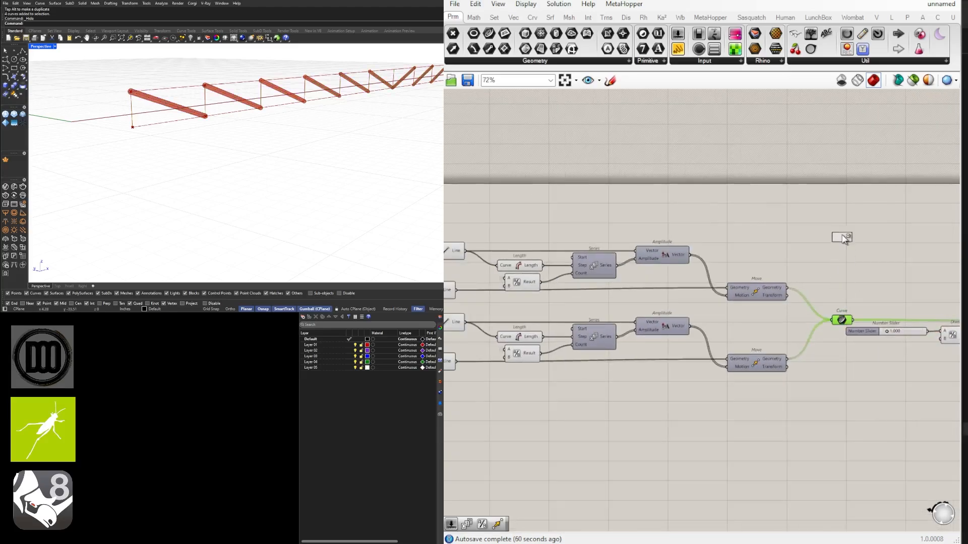
alt+drag(845, 239, 846, 232)
scroll(629, 260, down, 2)
right_drag(629, 261, 918, 250)
scroll(661, 243, up, 4)
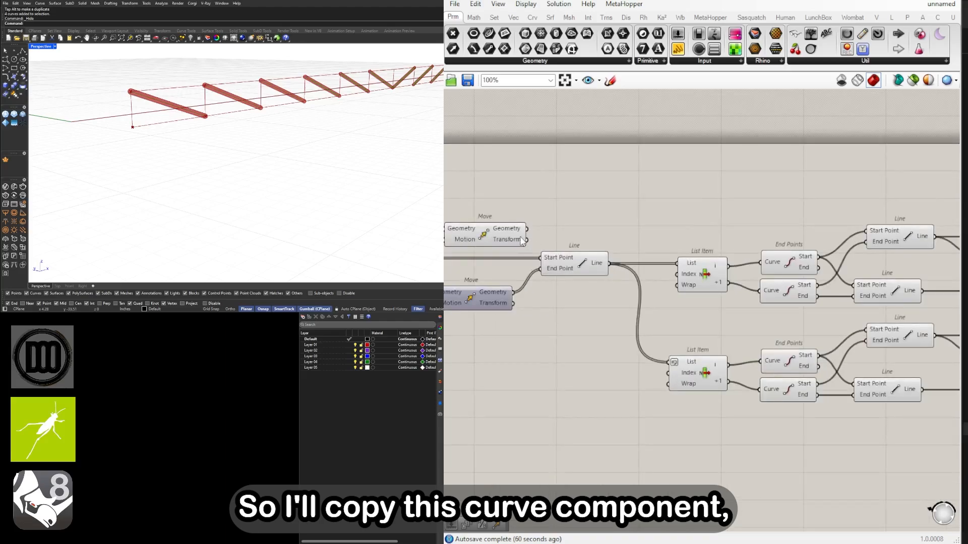
drag(607, 263, 922, 260)
Set the copied Curve parameter's wire display to Hidden and align it above the diagonals' Curve parameter
scroll(706, 252, down, 3)
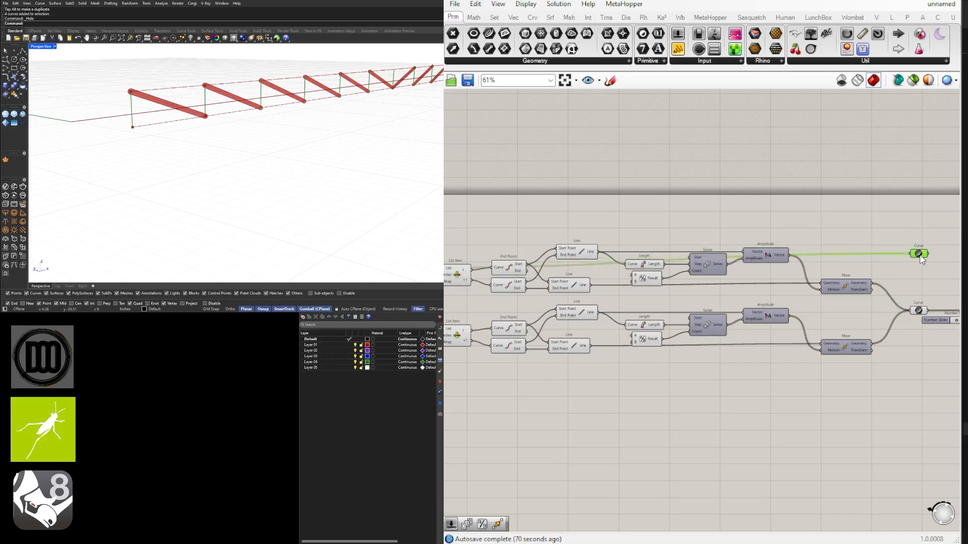
scroll(918, 260, up, 4)
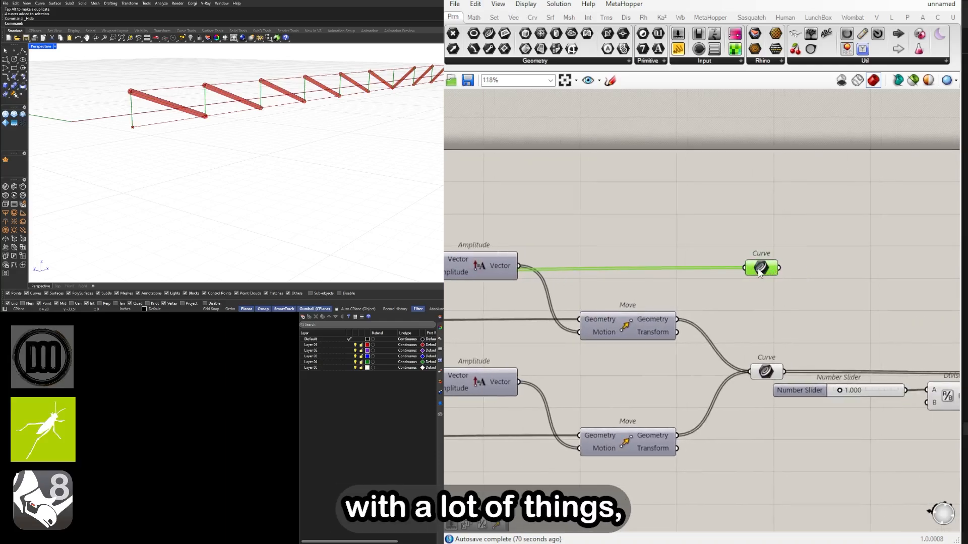
right_click(752, 271)
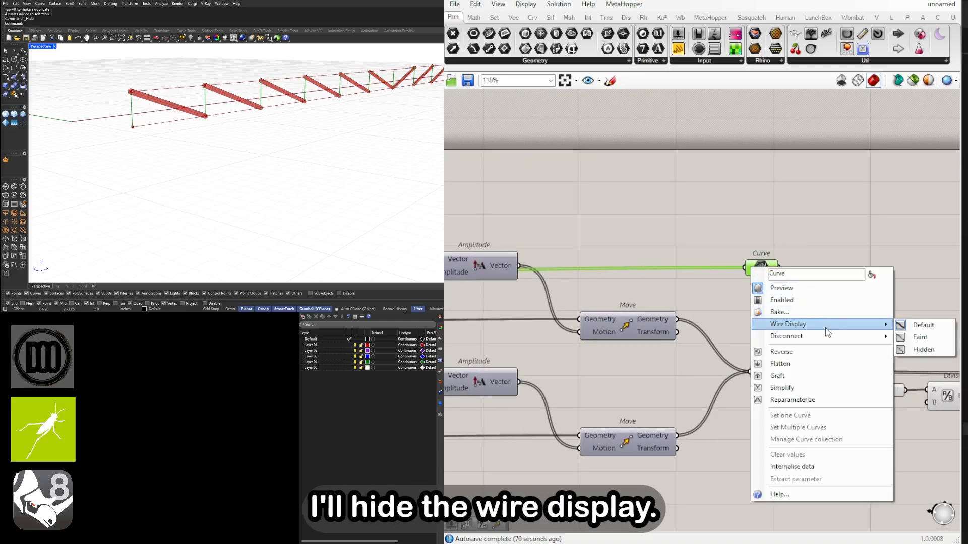
mouse_move(838, 325)
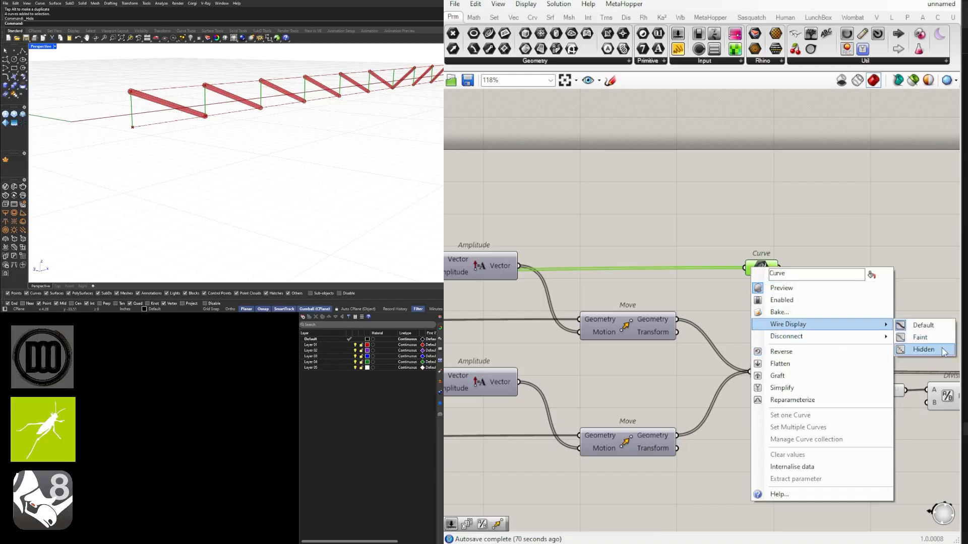
click(942, 350)
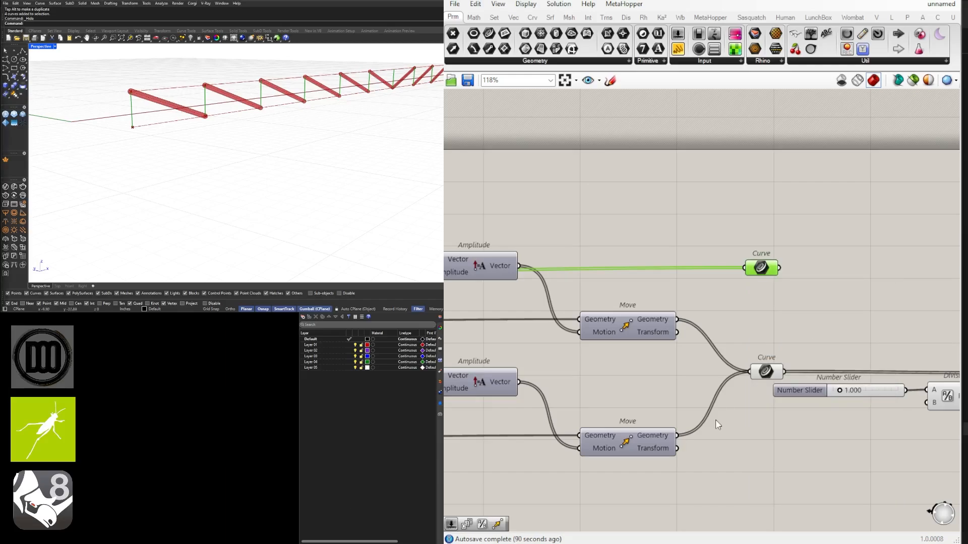
drag(765, 271, 770, 283)
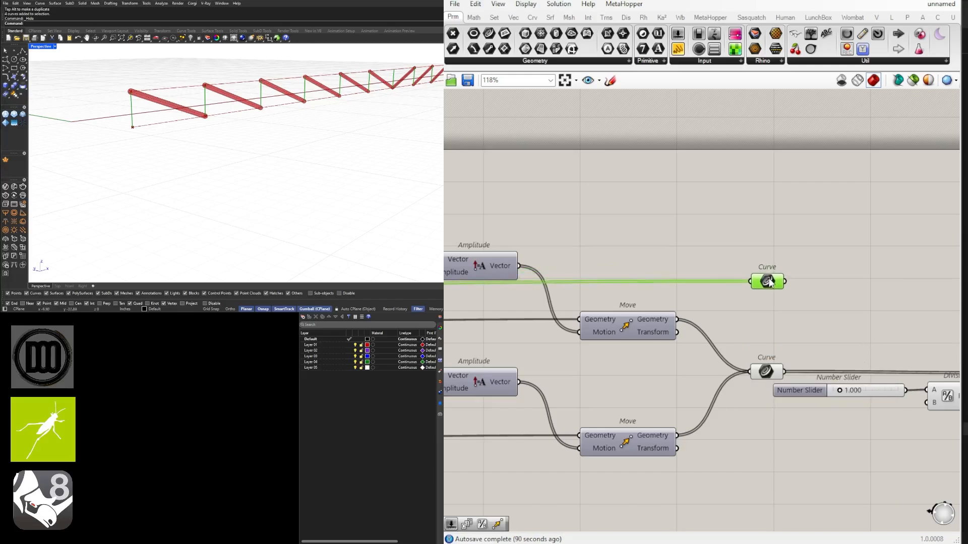
Connect the verticals' Curve parameter to the Pipe's Curve input in addition to the diagonals
scroll(773, 284, down, 2)
right_drag(892, 291, 661, 305)
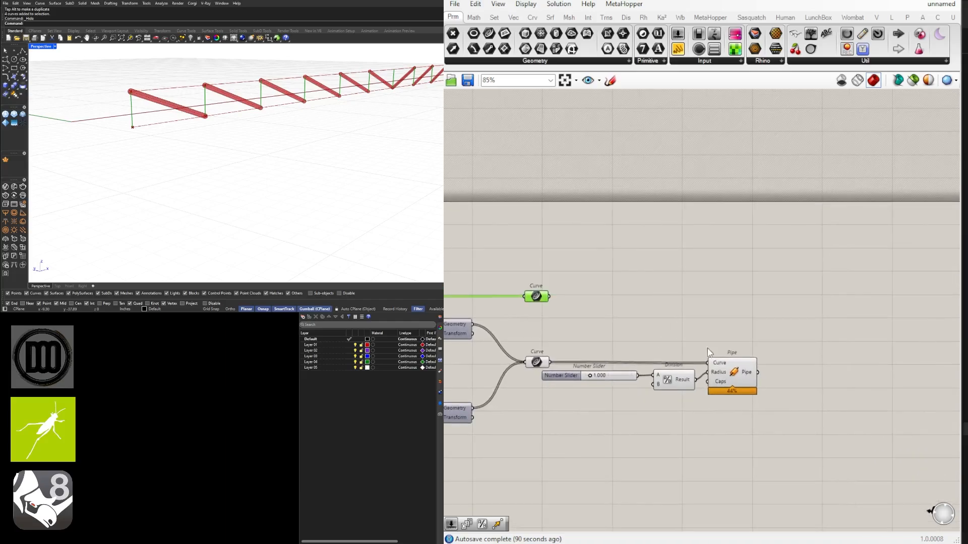
right_drag(722, 404, 792, 404)
scroll(634, 301, up, 2)
drag(617, 295, 835, 393)
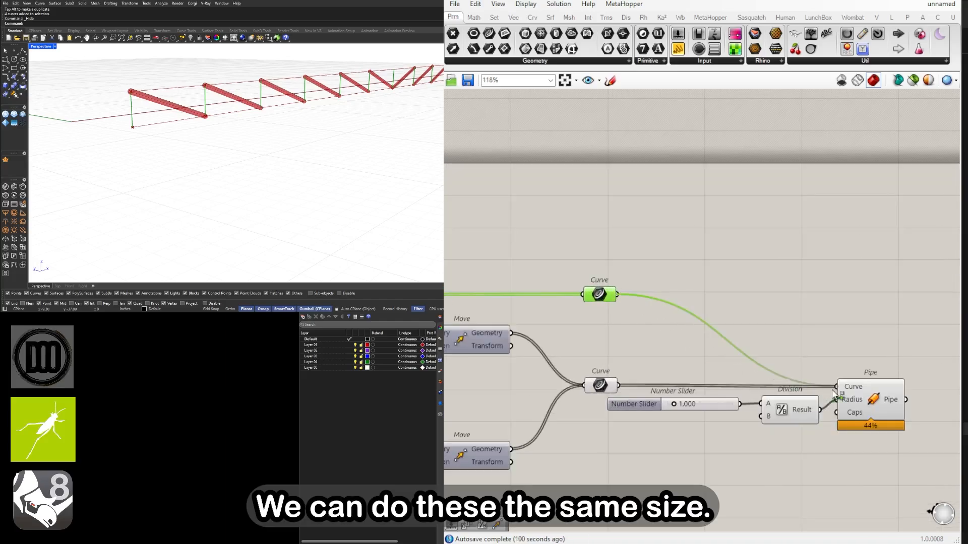
Duplicate the diagonals' Curve parameter, diameter slider, Division and Pipe together just below the originals
scroll(769, 333, down, 3)
right_drag(715, 331, 715, 308)
drag(856, 401, 650, 334)
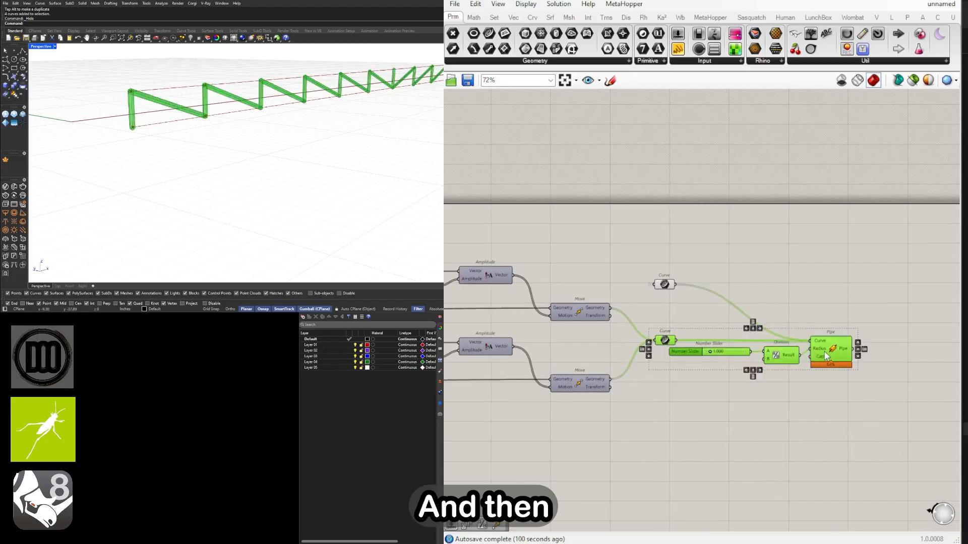
alt+drag(826, 355, 827, 429)
scroll(708, 428, down, 3)
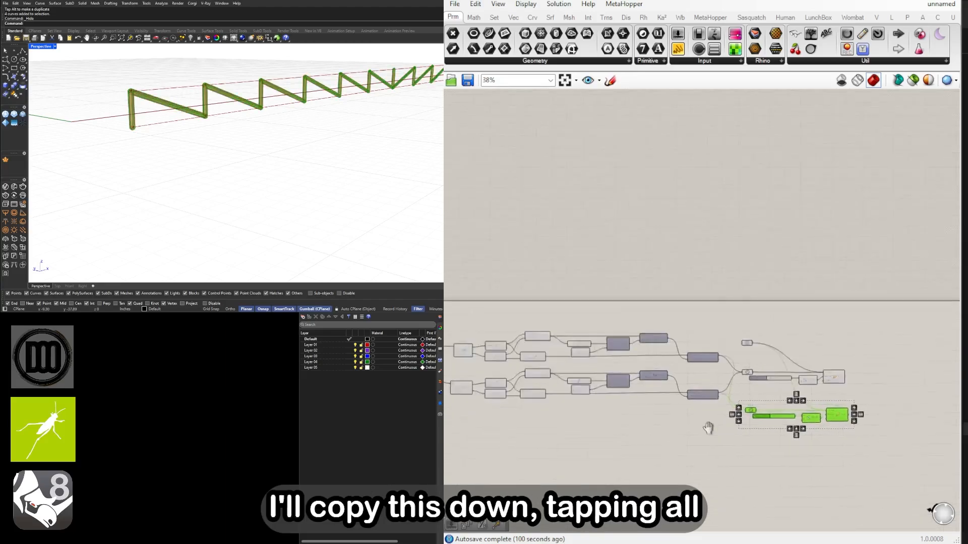
Connect the List Item's Item output, the top chord line, to the copied Curve parameter in place of the diagonals
scroll(651, 309, up, 3)
click(699, 304)
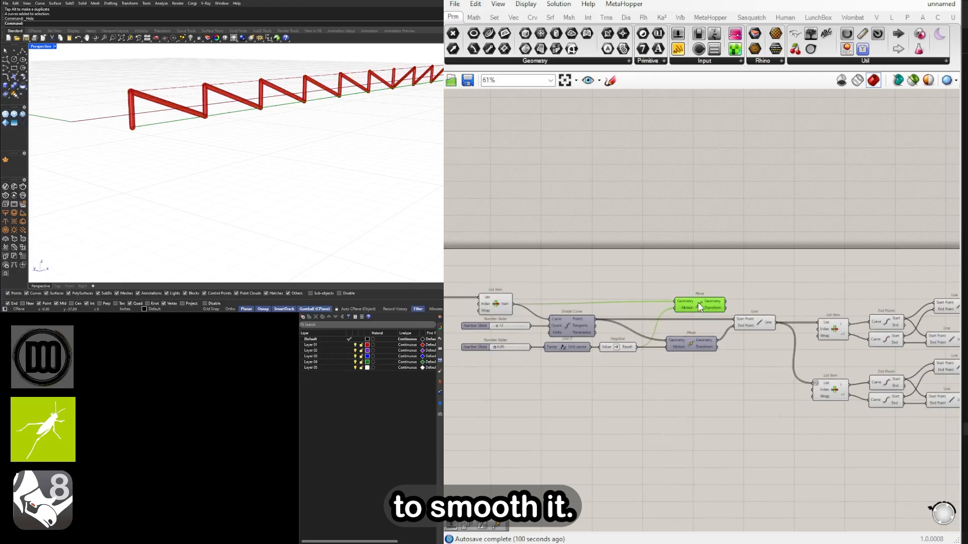
right_drag(623, 294, 846, 311)
right_drag(737, 323, 605, 314)
click(597, 312)
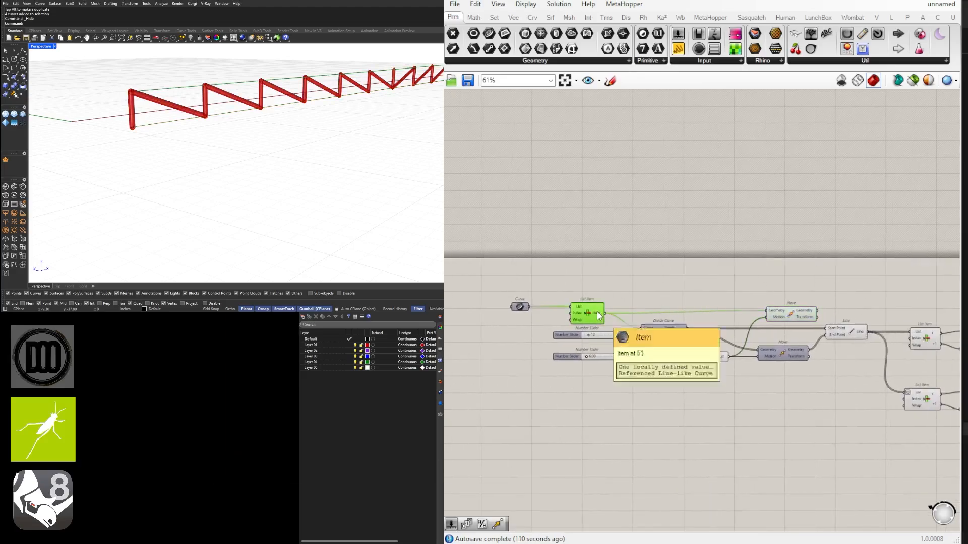
scroll(635, 363, down, 5)
scroll(910, 389, up, 6)
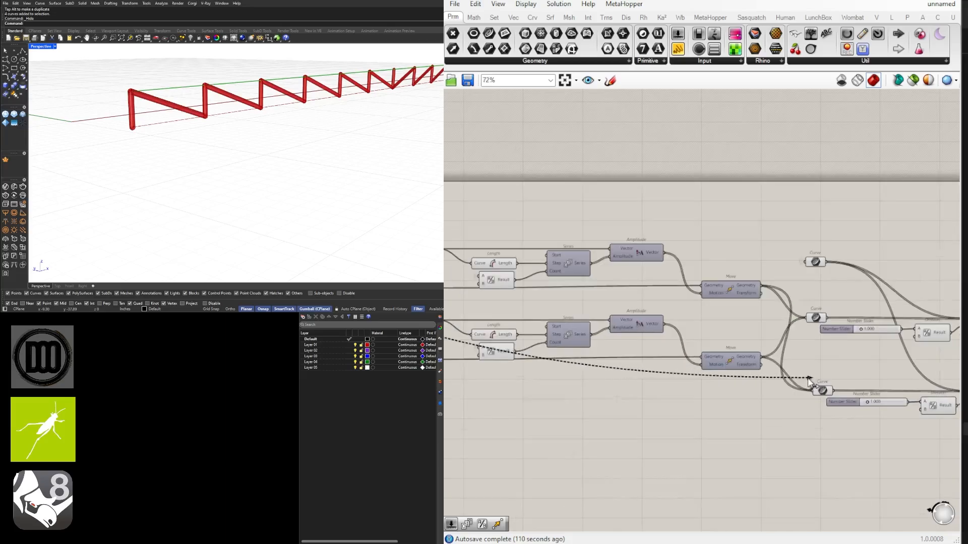
drag(815, 392, 815, 392)
Add the bottom chord Move's Geometry output as a second source of the copied Curve parameter
right_drag(641, 367, 847, 355)
scroll(847, 355, down, 2)
right_drag(524, 282, 604, 296)
scroll(604, 296, up, 2)
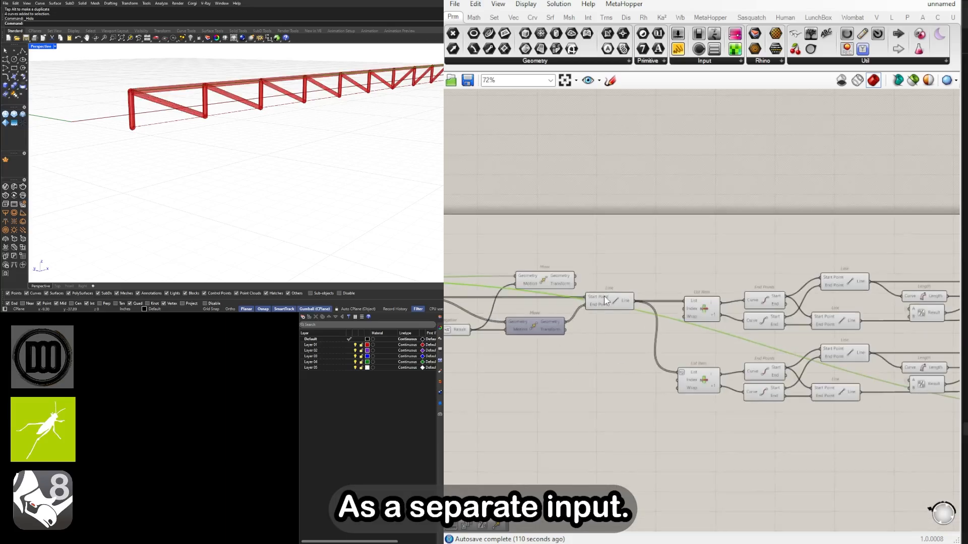
click(616, 304)
right_drag(672, 305, 877, 305)
right_drag(724, 296, 636, 293)
click(655, 280)
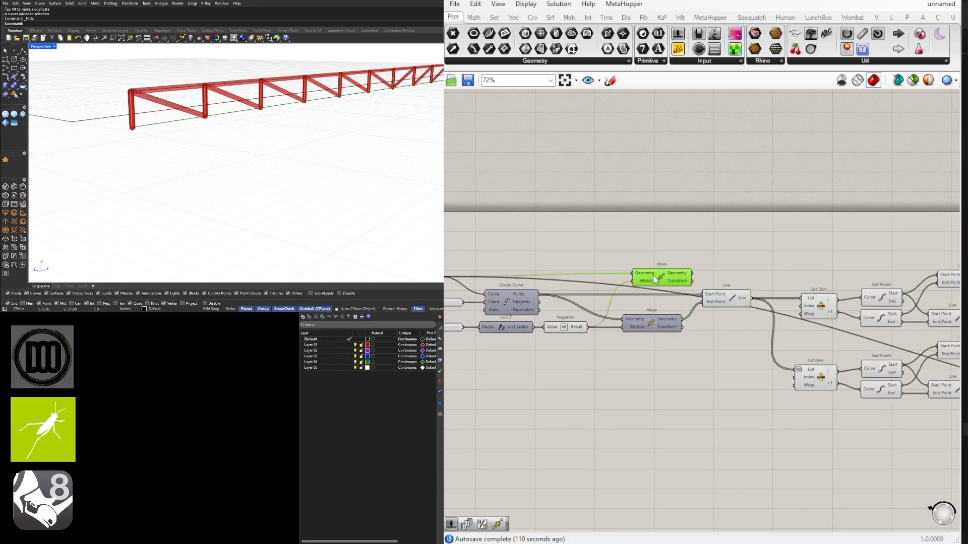
scroll(678, 295, down, 8)
shift+drag(693, 274, 768, 250)
scroll(789, 344, up, 8)
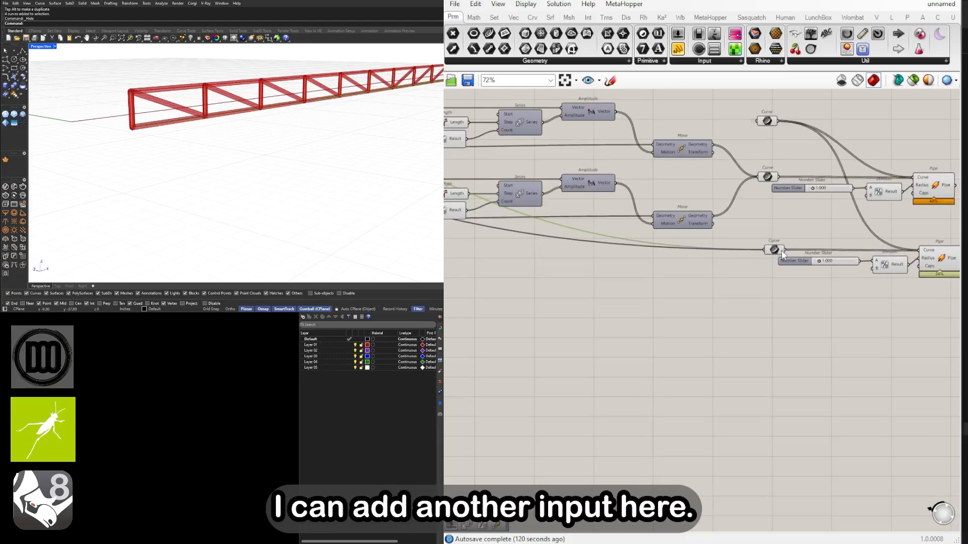
Align the chords' Curve parameter under the other Curve parameters and set its wire display to Hidden
drag(766, 250, 764, 251)
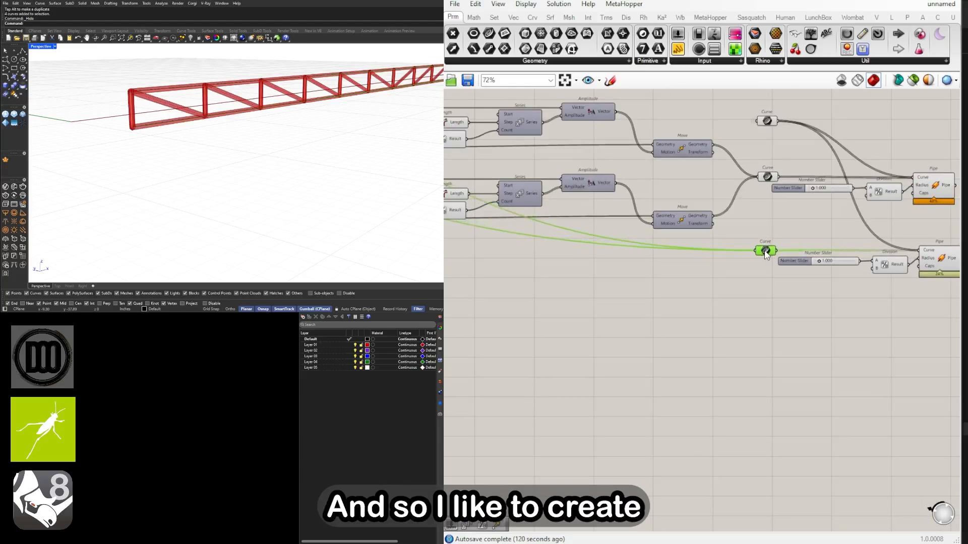
click(762, 255)
scroll(763, 254, up, 3)
right_click(754, 259)
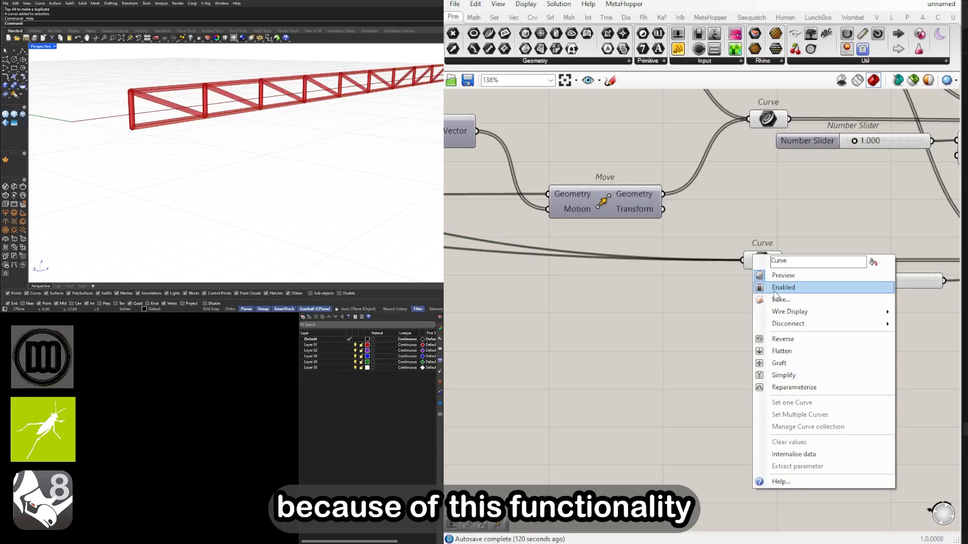
mouse_move(877, 311)
click(918, 337)
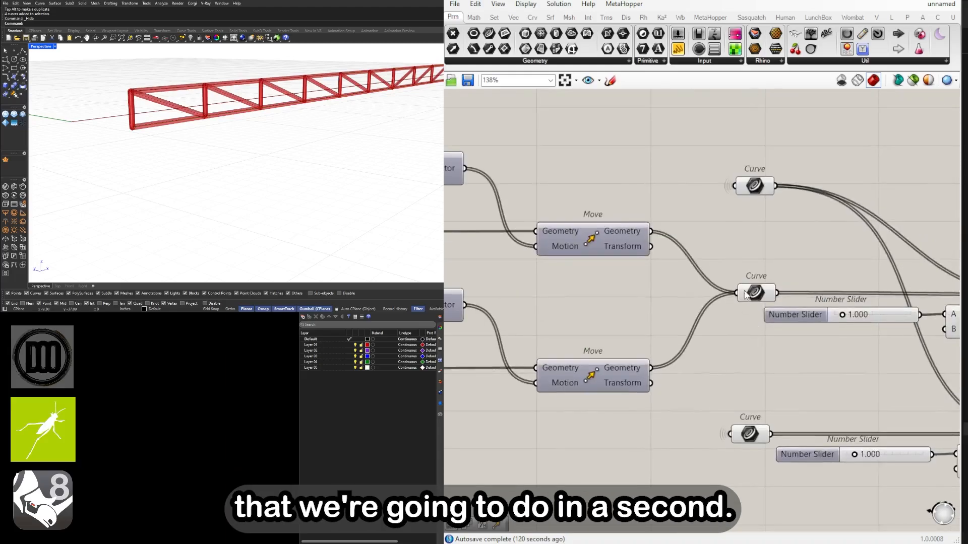
Set the diagonals' Curve parameter to Hidden wire display and align the verticals' Curve parameter above it
right_click(754, 292)
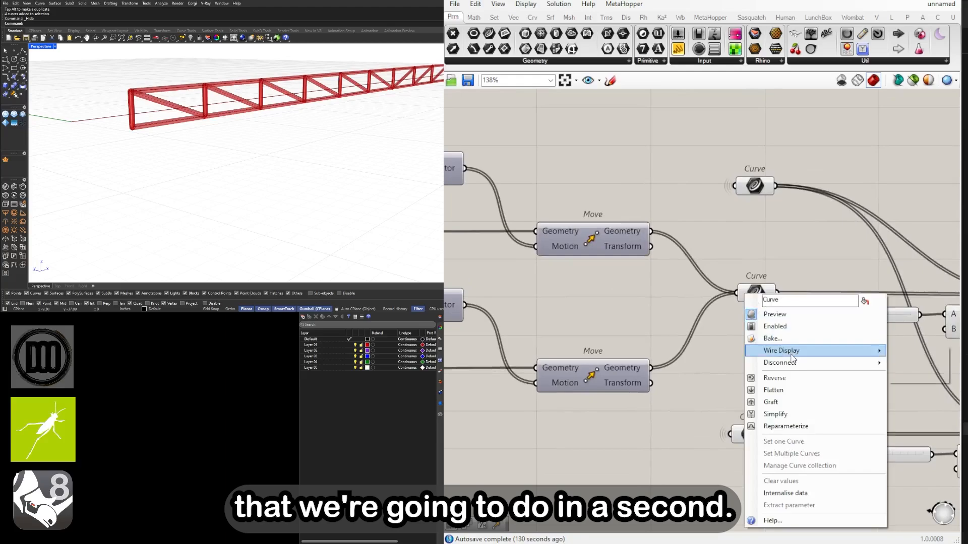
click(799, 236)
right_click(743, 298)
mouse_move(778, 355)
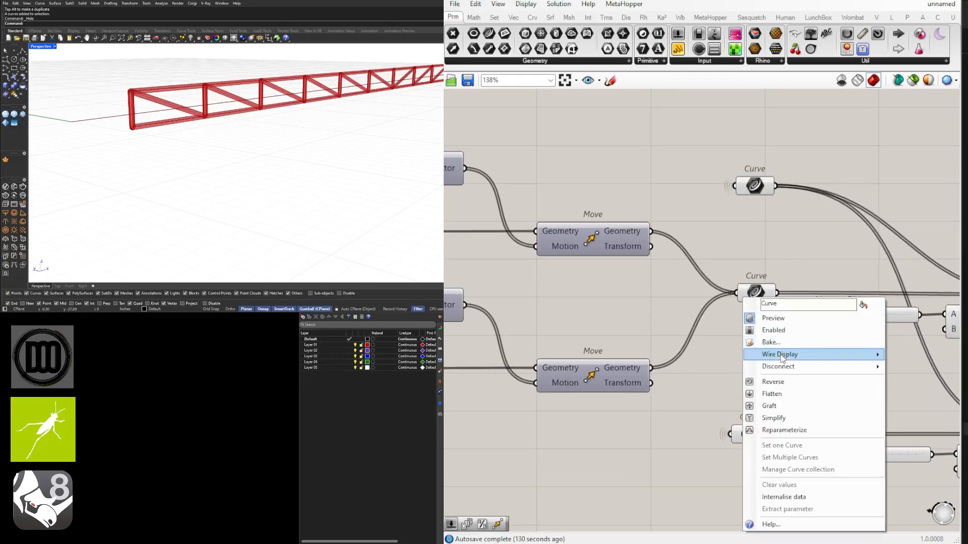
click(918, 382)
scroll(740, 195, down, 2)
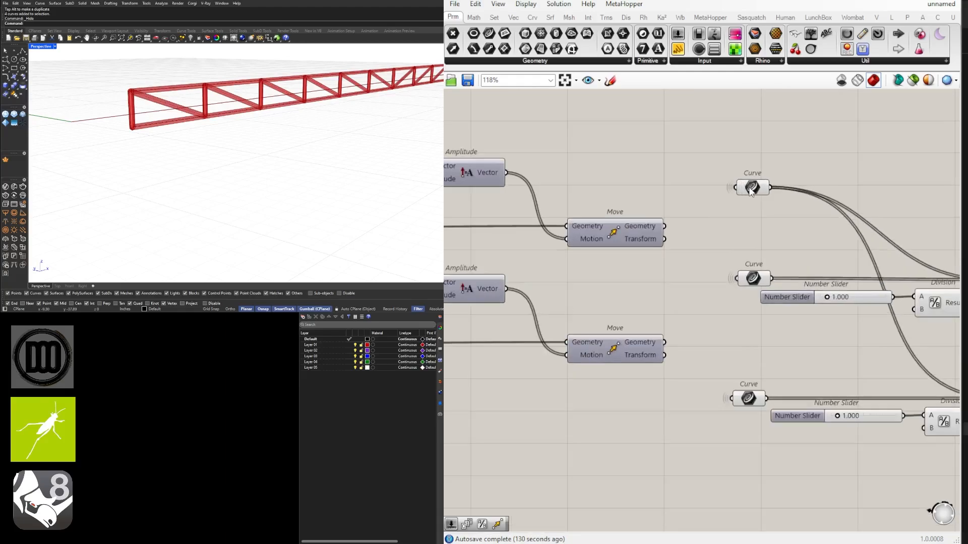
drag(749, 188, 752, 192)
Set the chord pipes' diameter slider to 2
right_drag(305, 122, 244, 127)
scroll(748, 350, down, 3)
right_drag(749, 351, 570, 270)
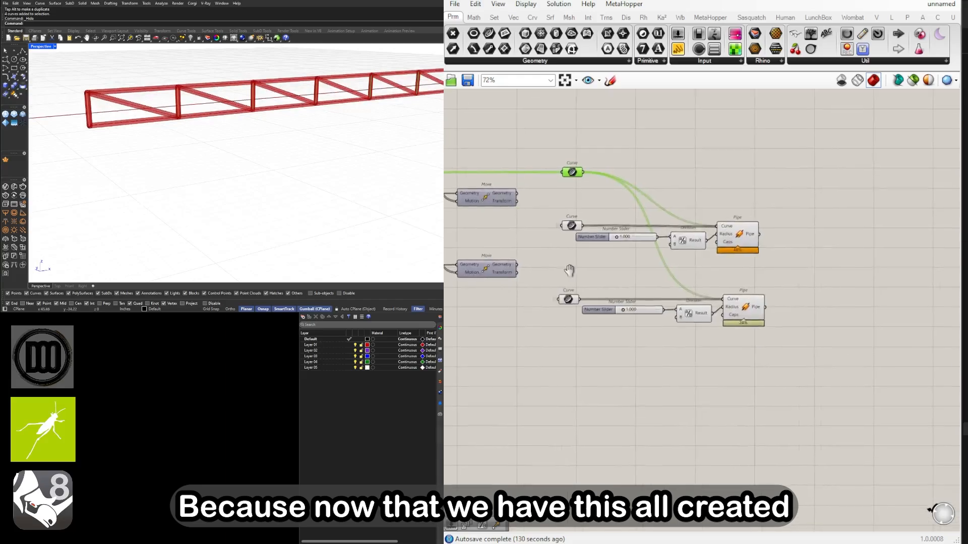
scroll(637, 310, up, 9)
double_click(567, 305)
text(2)
key(Return)
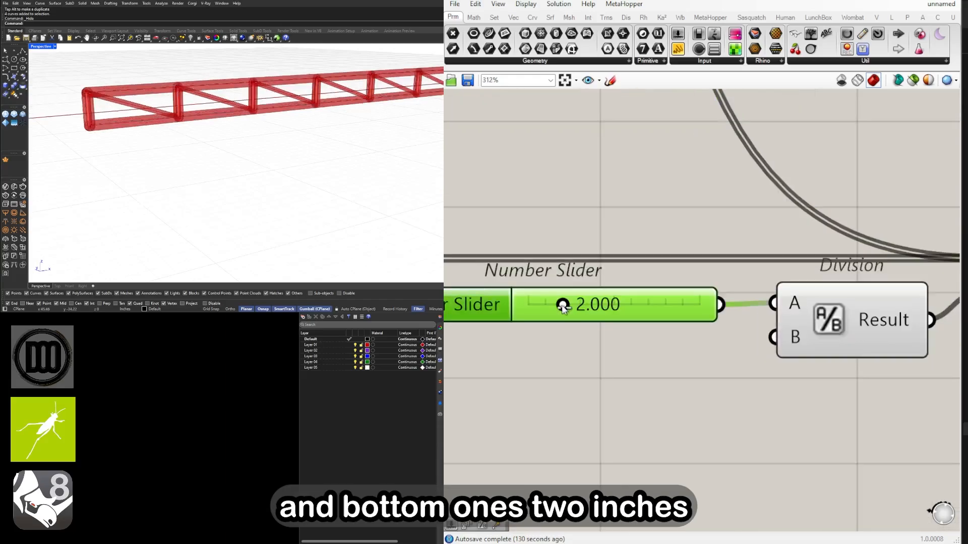
Set the chord pipes' diameter slider to 1.5 and inspect the thickness in the Rhino viewport
right_drag(196, 104, 362, 138)
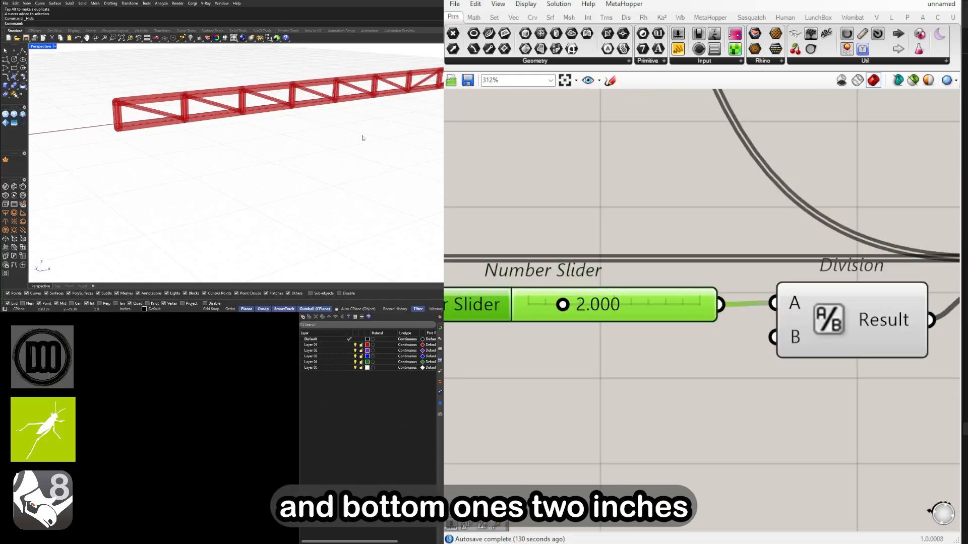
double_click(618, 307)
text(1.5)
key(Return)
scroll(177, 105, up, 3)
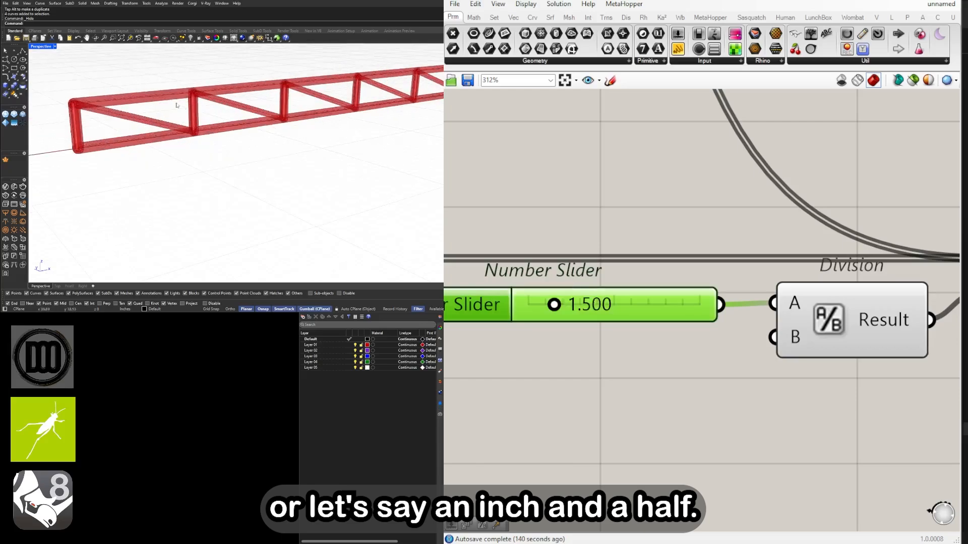
scroll(643, 211, down, 5)
Disconnect the verticals' Curve parameter from the chord Pipe's Curve input
click(863, 301)
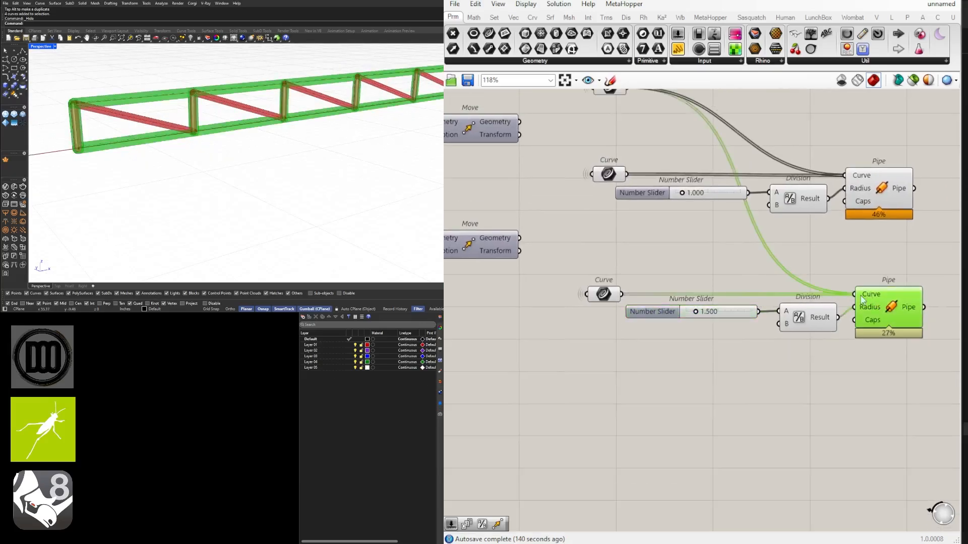
scroll(863, 301, down, 1)
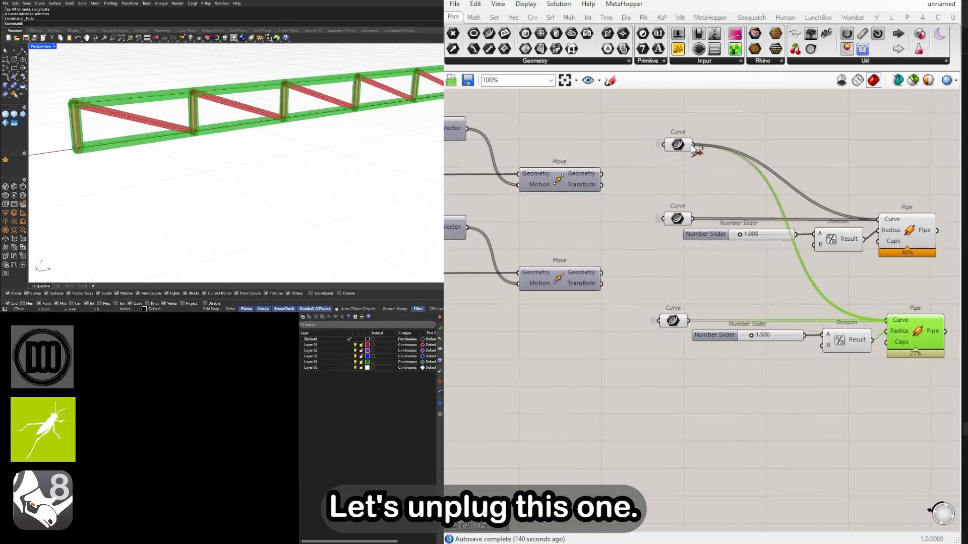
ctrl+drag(691, 145, 774, 364)
Disable the preview of the verticals', diagonals' and chords' Curve parameters
click(727, 276)
scroll(845, 307, down, 2)
scroll(748, 319, up, 2)
middle_click(752, 259)
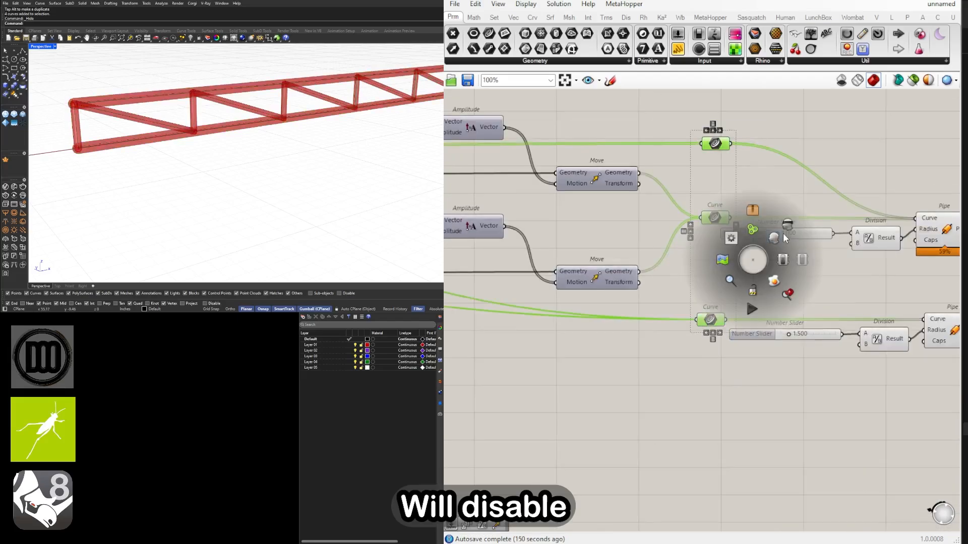
click(782, 234)
click(780, 185)
right_drag(930, 252, 840, 244)
drag(851, 356, 690, 306)
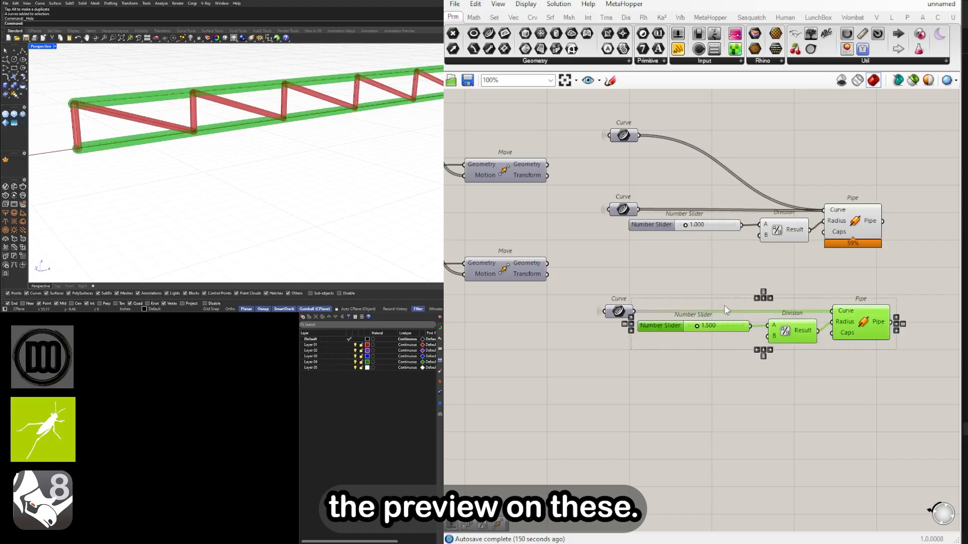
click(681, 360)
Graft the List input of the List Item fed by the base Curve parameter
scroll(296, 162, down, 5)
scroll(633, 239, down, 3)
scroll(607, 254, down, 2)
right_drag(608, 255, 794, 254)
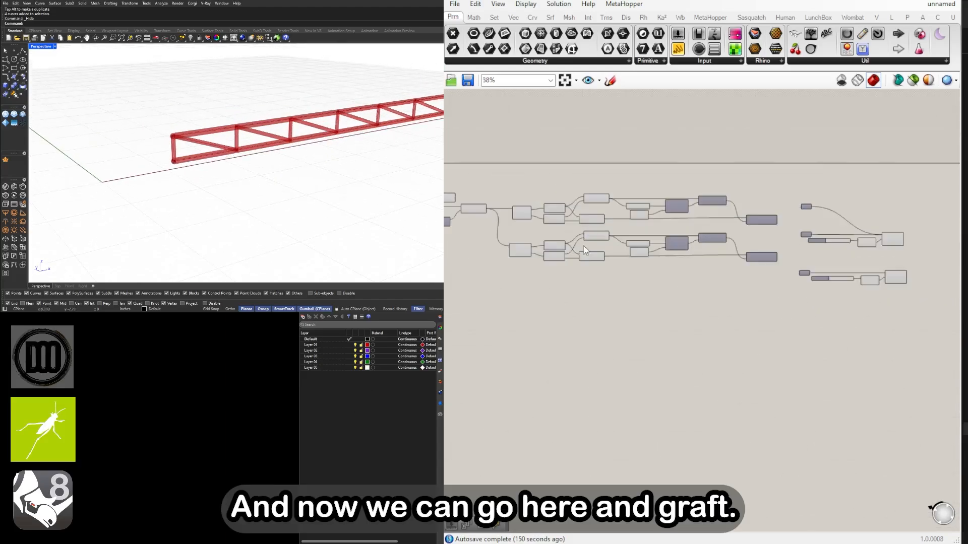
right_drag(454, 197, 736, 234)
scroll(650, 233, up, 6)
right_click(637, 233)
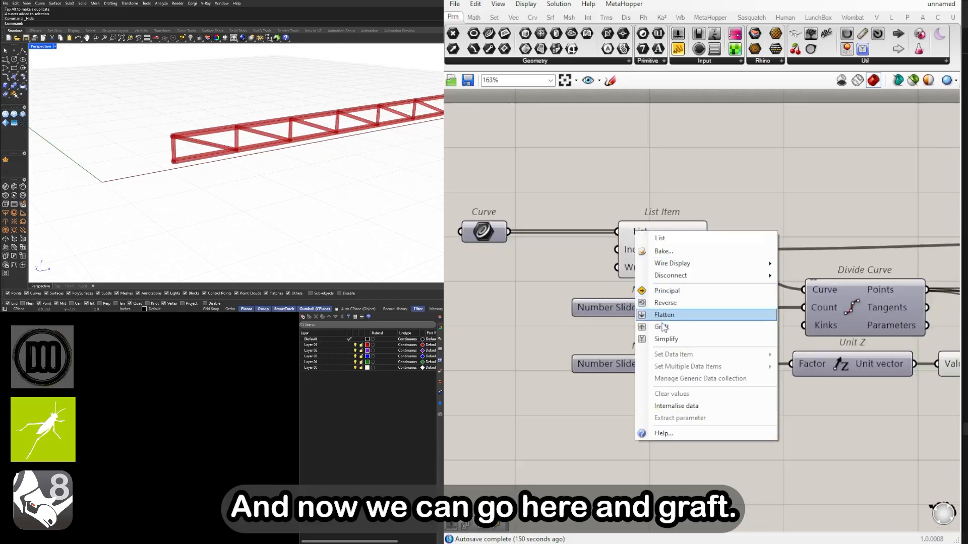
click(652, 326)
Bring back the hidden base lines in Rhino with the Show command
right_drag(271, 148, 223, 195)
scroll(242, 185, down, 4)
right_drag(174, 111, 339, 183)
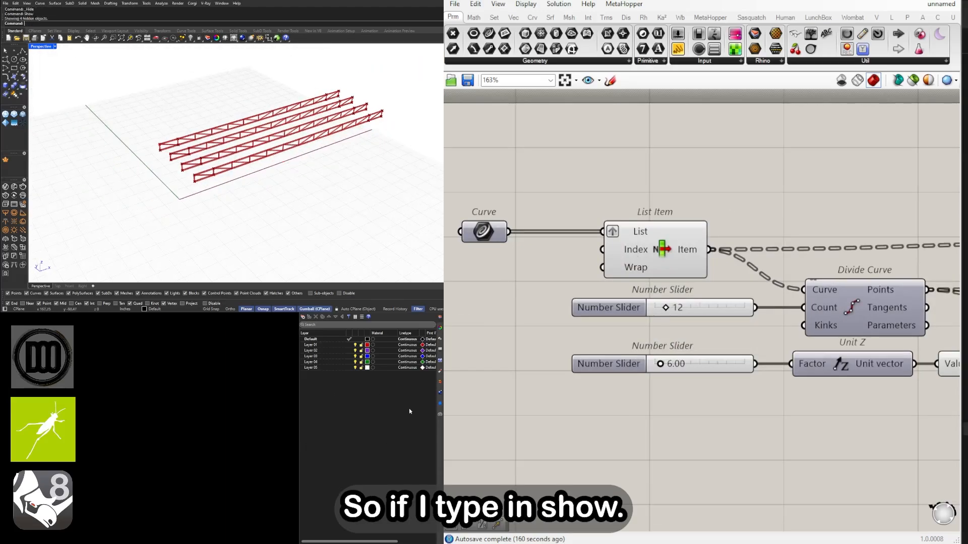
right_drag(421, 166, 370, 144)
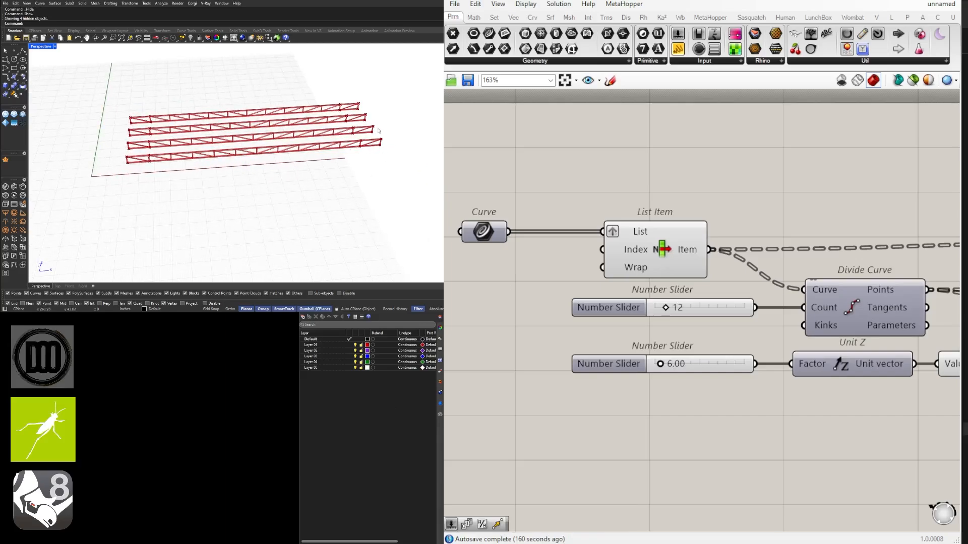
Try lengthening one base line by moving its end control point outward, then undo the move
click(371, 123)
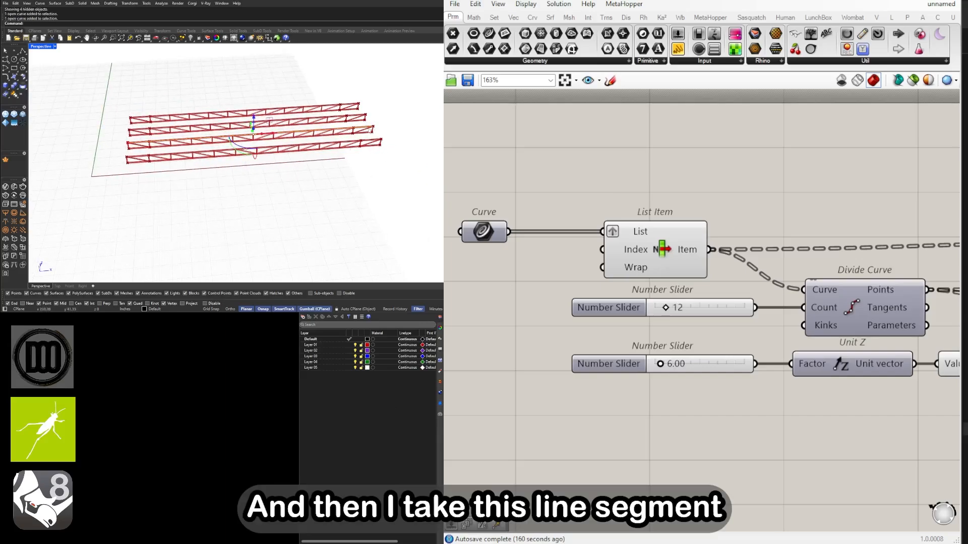
right_drag(371, 129, 362, 122)
key(F10)
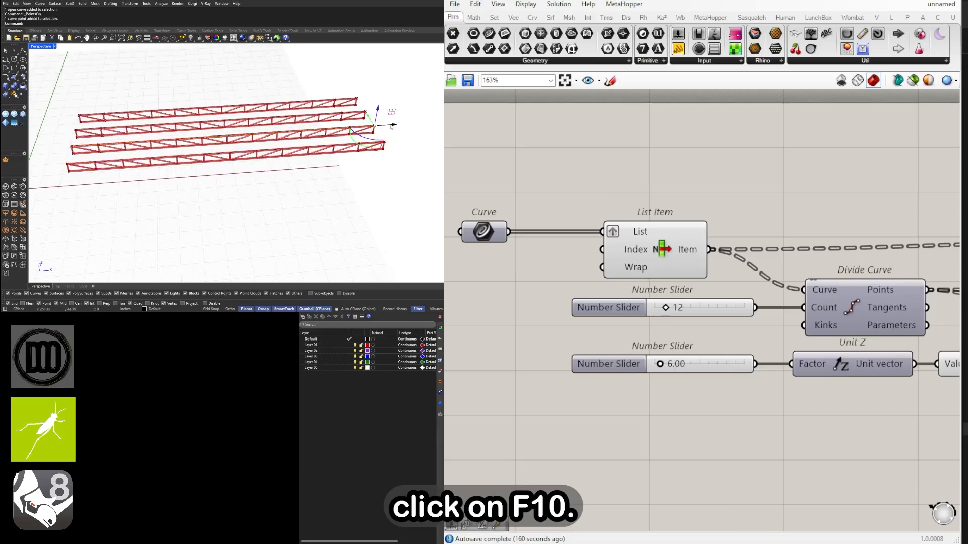
drag(391, 126, 438, 124)
key(ctrl+z)
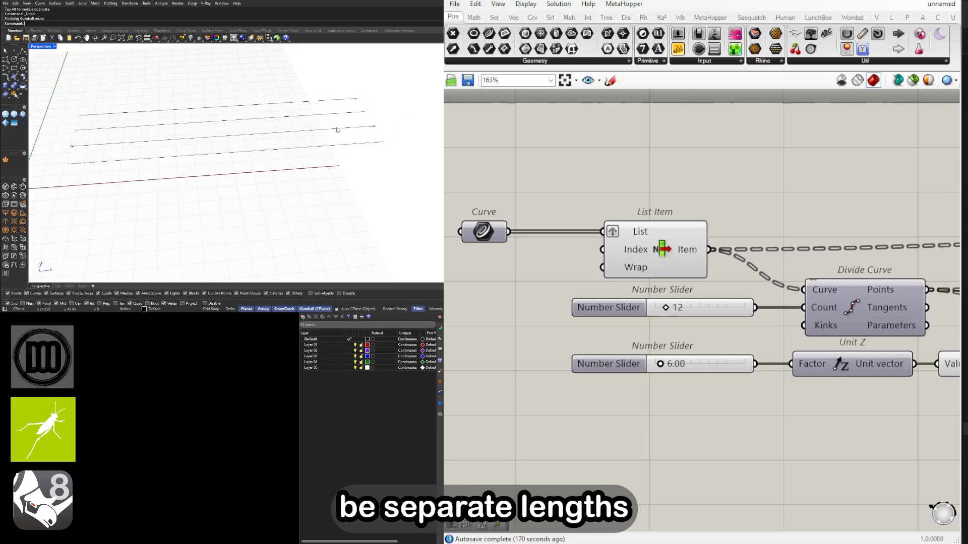
Duplicate the four base lines beside the originals and rotate the copies to run in a different direction
scroll(336, 130, down, 2)
shift+right_drag(337, 130, 294, 157)
drag(248, 225, 198, 112)
scroll(252, 157, down, 5)
shift+right_drag(252, 157, 193, 171)
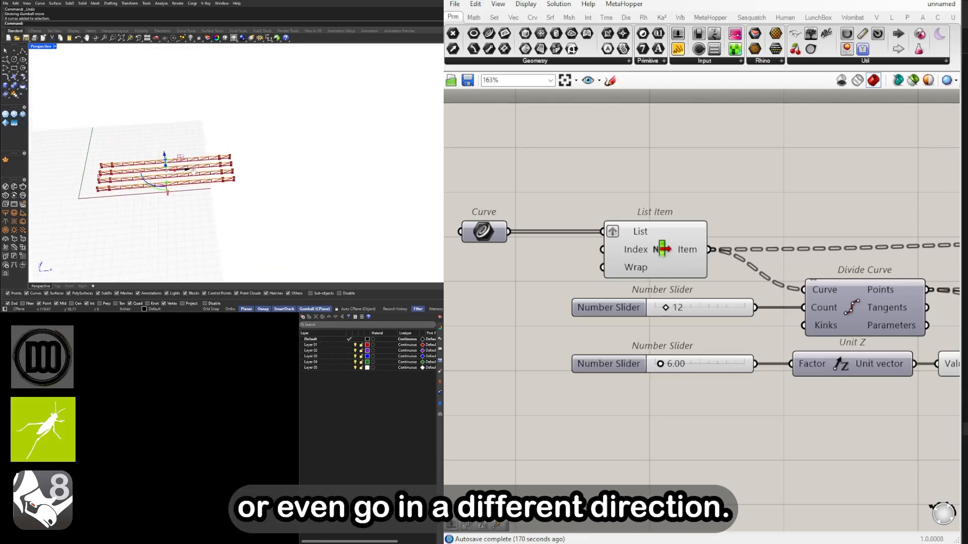
Assign the original and copied base lines together to the base Curve parameter as multiple curves
drag(318, 170, 169, 111)
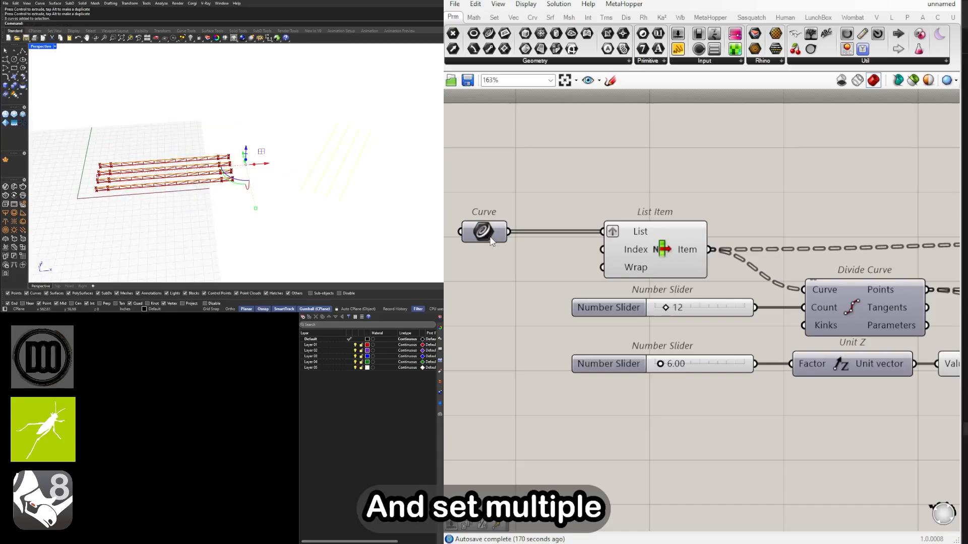
right_click(490, 241)
click(545, 392)
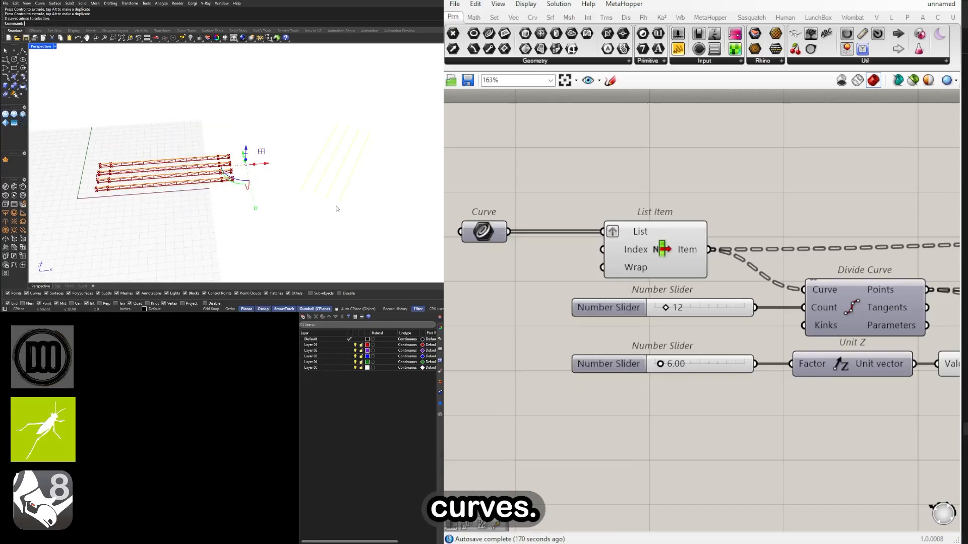
right_drag(349, 225, 386, 226)
shift+right_drag(303, 221, 278, 182)
Set the Divide Curve Count slider to 26
scroll(666, 307, up, 4)
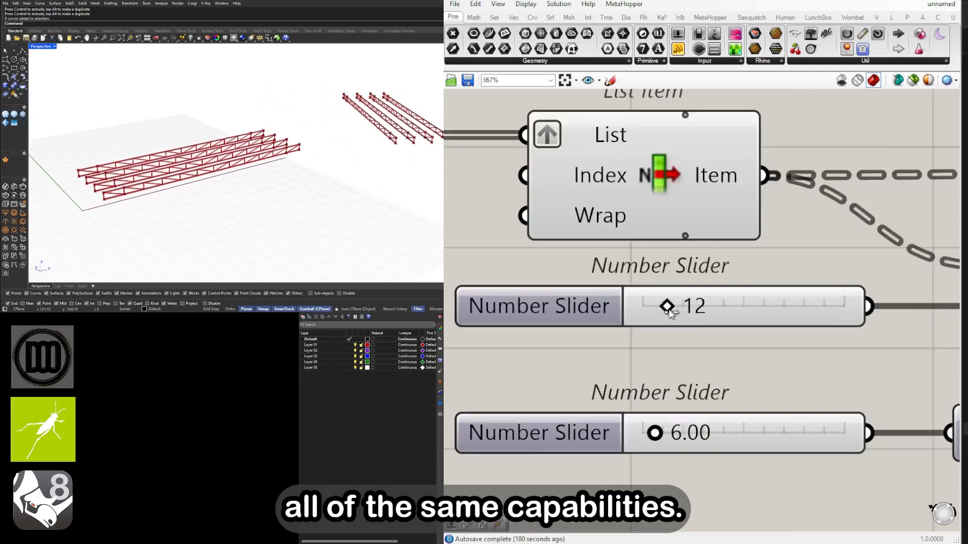
drag(664, 306, 707, 310)
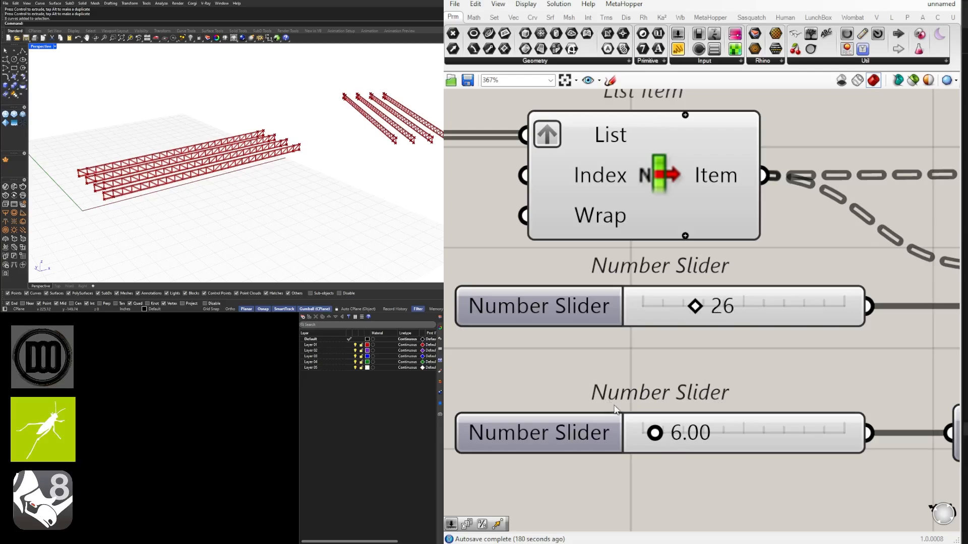
Set the truss depth slider that feeds Unit Z to 12
scroll(711, 437, down, 1)
right_drag(712, 438, 646, 404)
scroll(706, 410, down, 1)
right_drag(761, 413, 795, 402)
scroll(620, 394, up, 6)
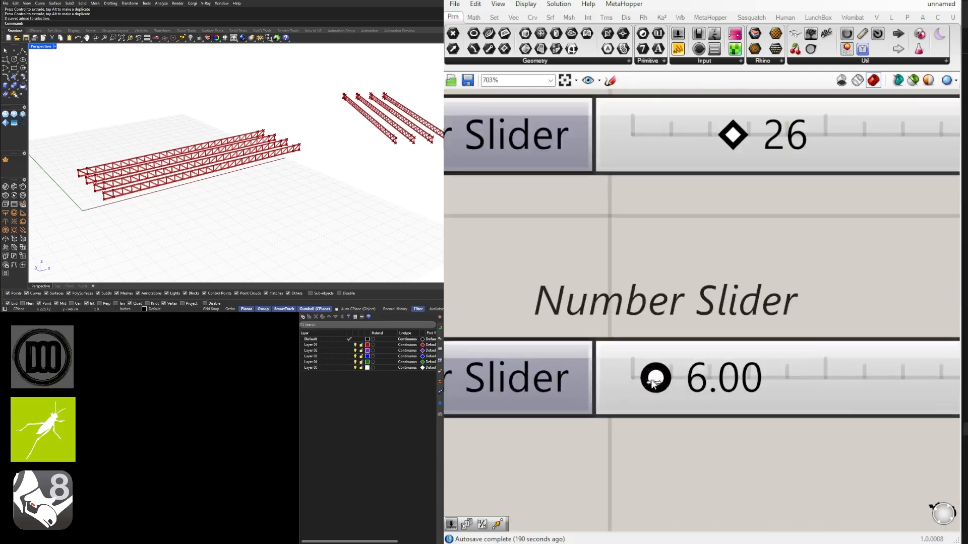
drag(654, 384, 688, 383)
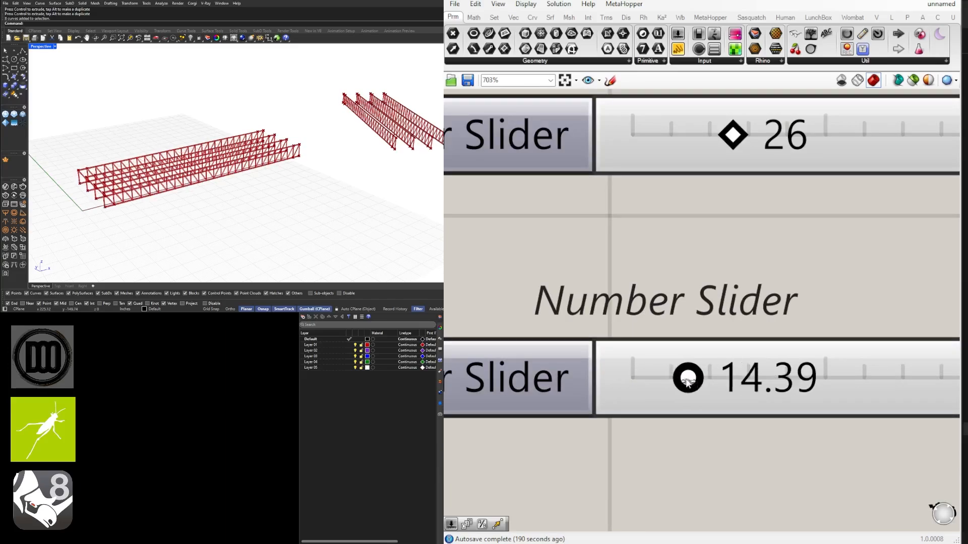
double_click(729, 395)
text(12)
key(Return)
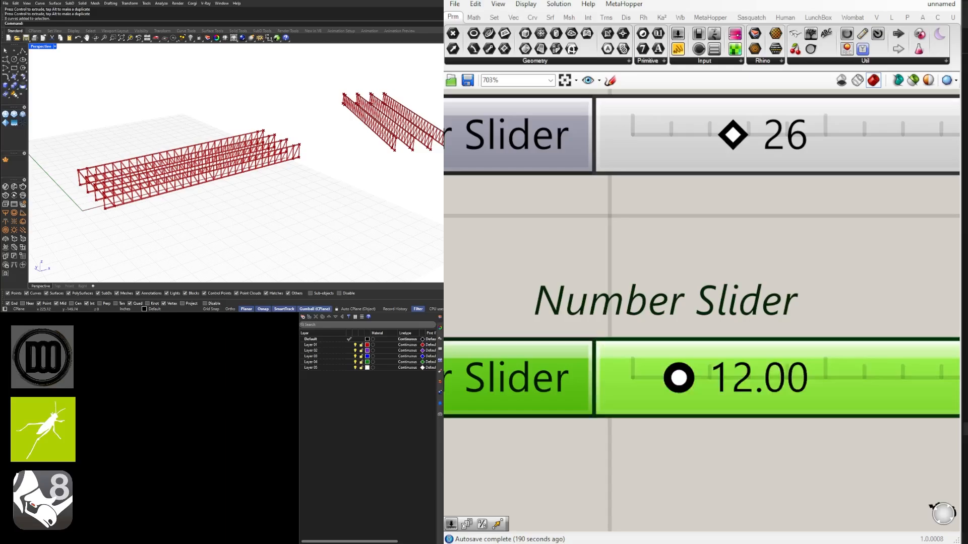
Set the size slider to 0.5 for the Pipe that takes two Curve parameters
scroll(653, 320, down, 10)
right_drag(913, 333, 525, 331)
right_drag(764, 328, 471, 247)
right_drag(933, 283, 519, 301)
scroll(600, 296, up, 4)
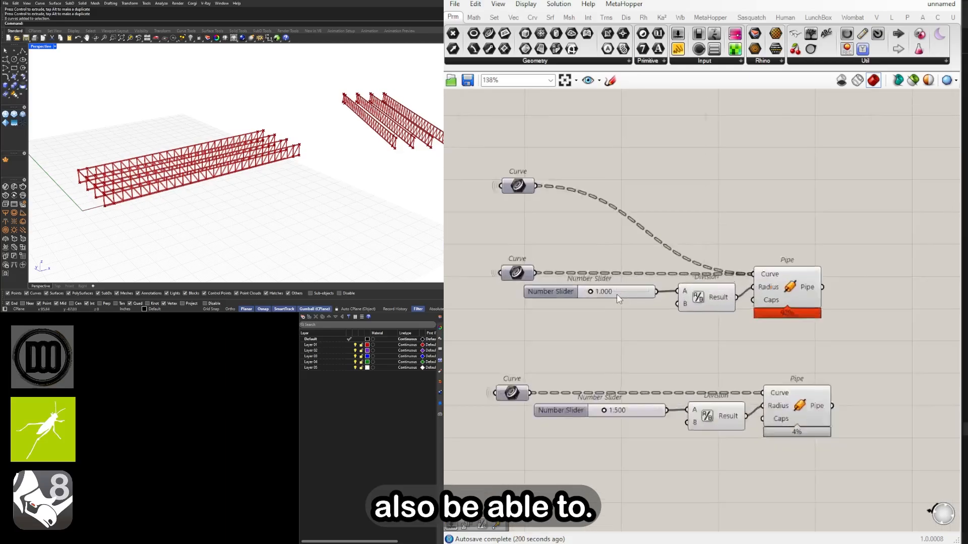
right_drag(598, 295, 832, 295)
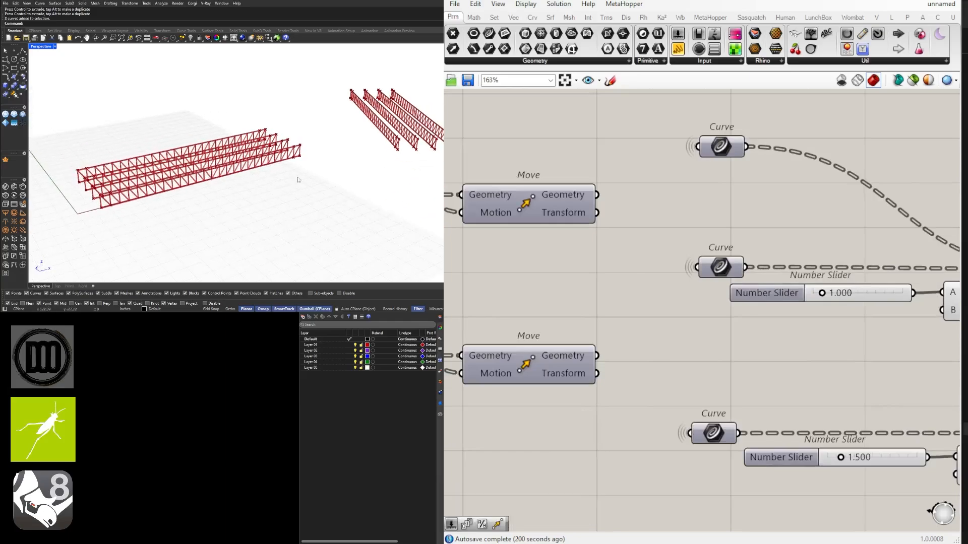
scroll(696, 297, down, 5)
scroll(565, 312, up, 6)
right_drag(733, 312, 670, 302)
scroll(671, 301, down, 2)
scroll(655, 302, up, 2)
double_click(657, 302)
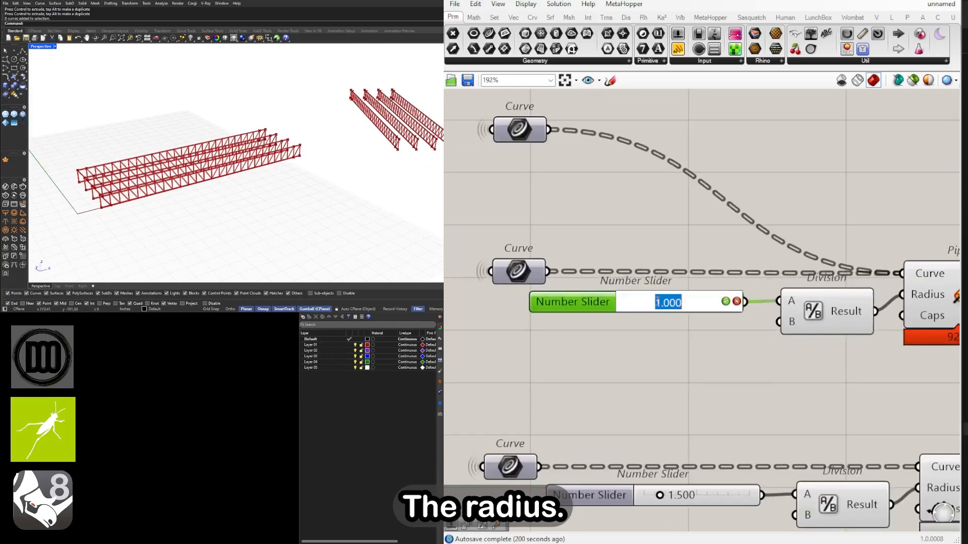
text(.5)
key(Return)
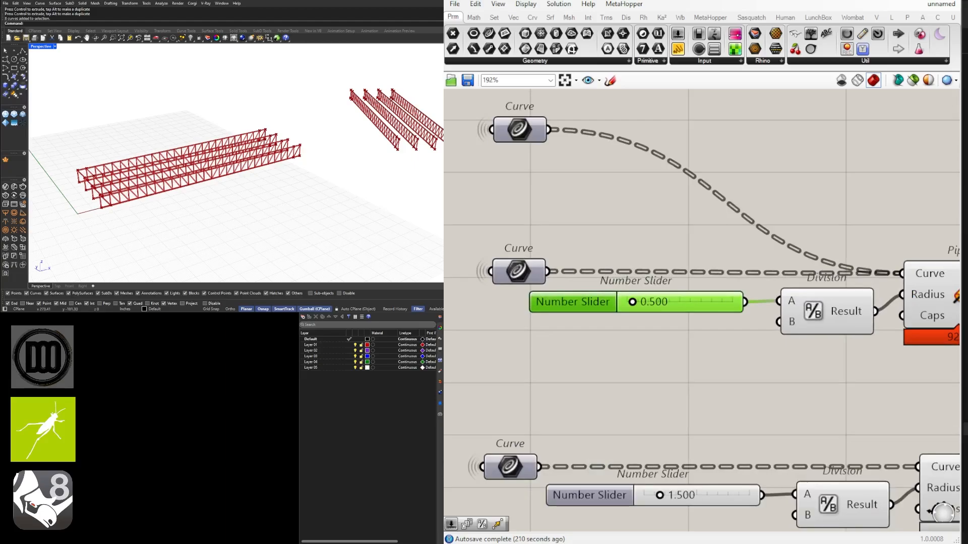
Set the same Pipe's size slider to 1 and the Divide Curve Count slider to 12
double_click(661, 304)
text(1)
key(Return)
scroll(720, 323, down, 4)
scroll(719, 323, up, 4)
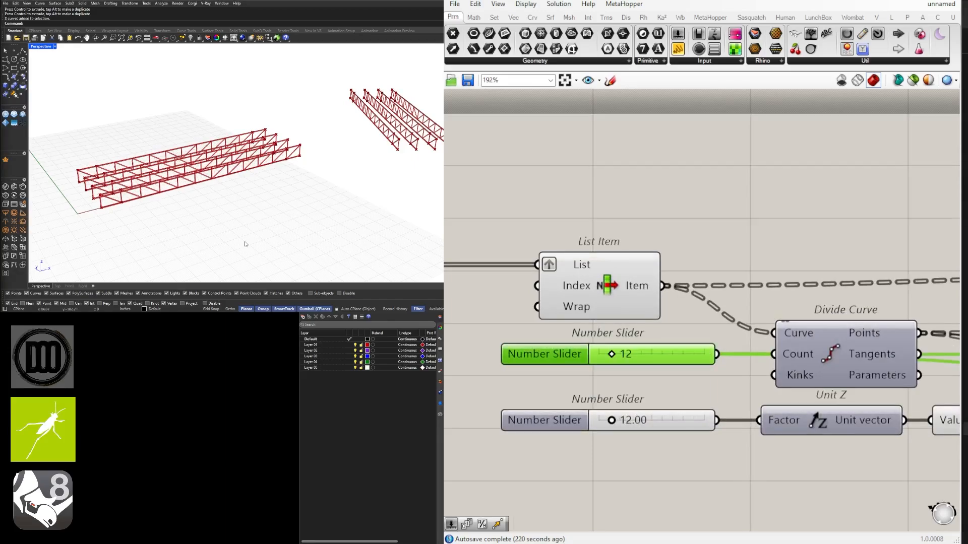
Move the base Curve parameter slightly farther away from its List Item component
scroll(850, 310, down, 5)
right_drag(851, 310, 727, 313)
click(739, 292)
right_drag(645, 306, 685, 328)
drag(691, 336, 549, 294)
scroll(616, 325, up, 2)
drag(617, 325, 621, 322)
click(704, 302)
scroll(705, 303, down, 1)
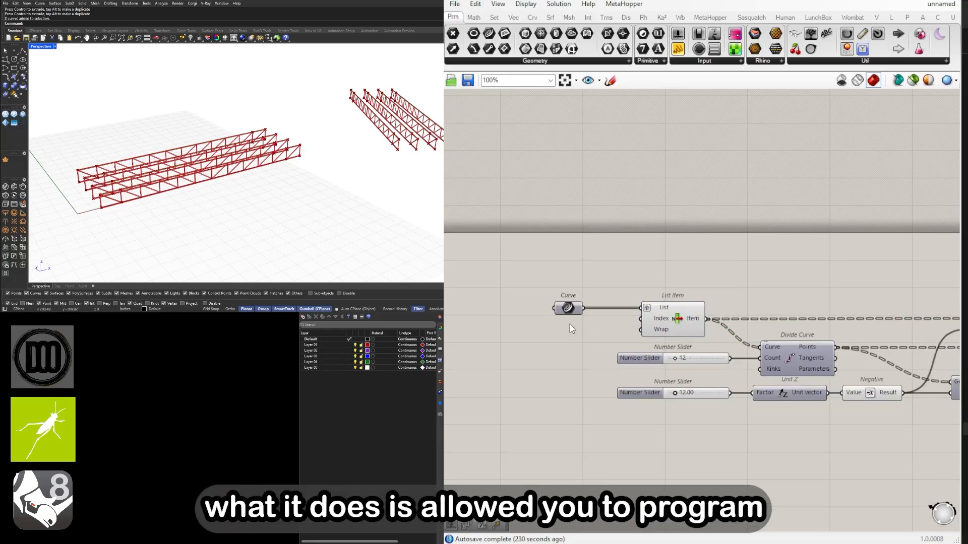
scroll(573, 308, up, 1)
drag(599, 311, 555, 307)
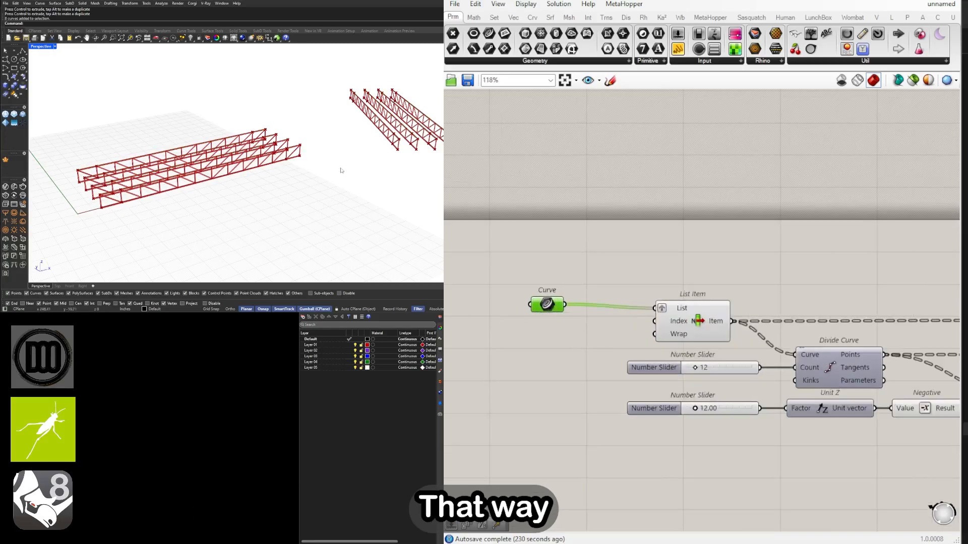
Examine both sets of trusses and the two parallel List Item, End Points, Line and Move branches of the definition
right_drag(371, 169, 232, 176)
scroll(310, 164, down, 8)
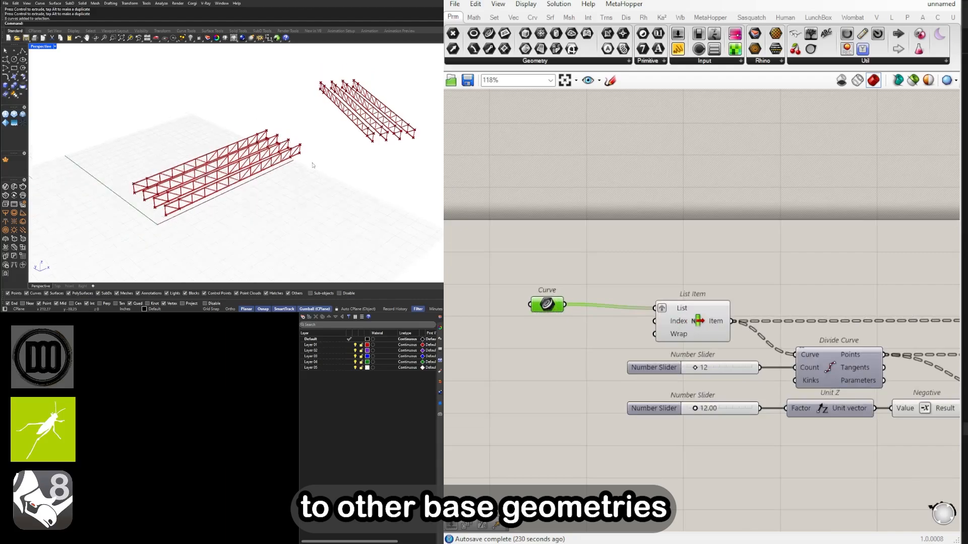
scroll(857, 297, down, 3)
right_drag(857, 298, 499, 289)
scroll(889, 389, down, 3)
right_drag(890, 389, 646, 368)
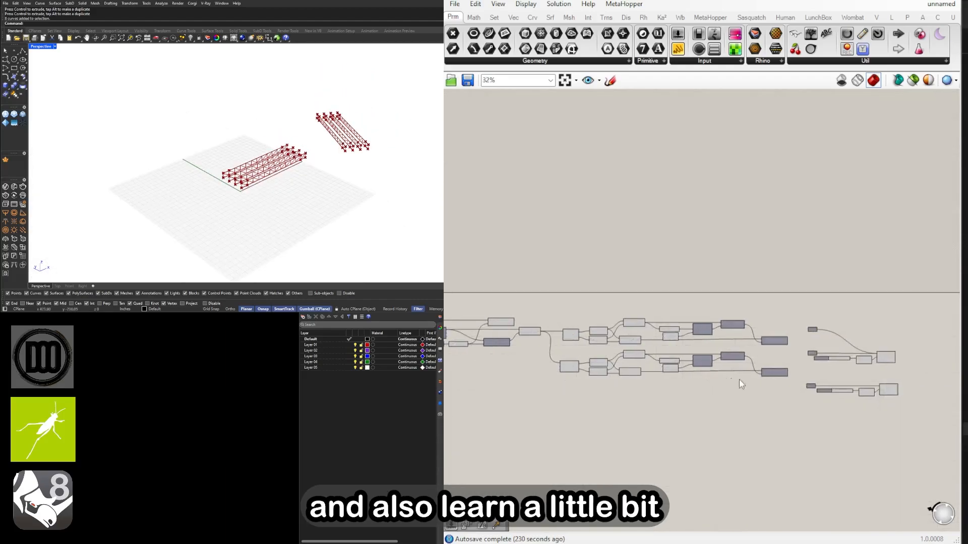
drag(781, 392, 507, 337)
scroll(599, 358, up, 4)
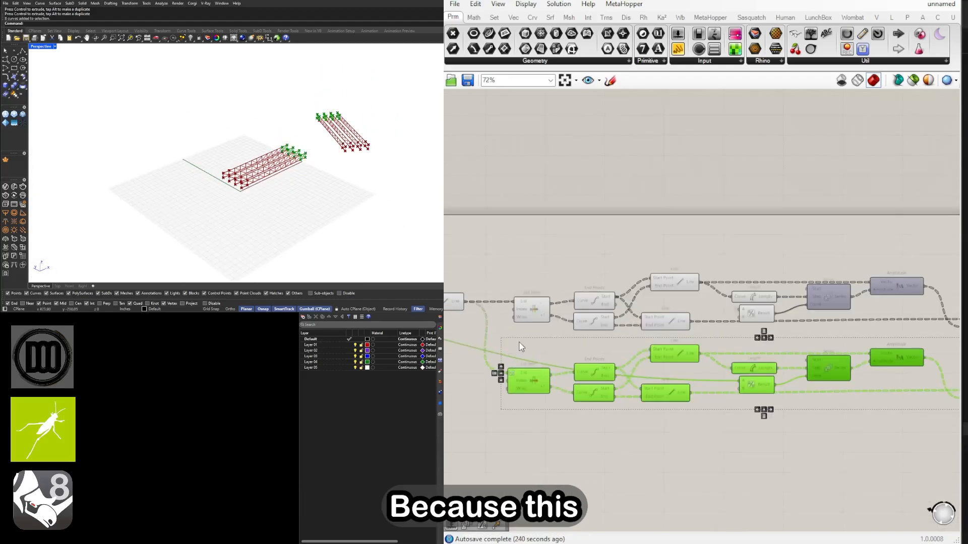
Shift the List Item and End Points components of both diagonal branches slightly up and away from their Line components
drag(613, 433, 498, 363)
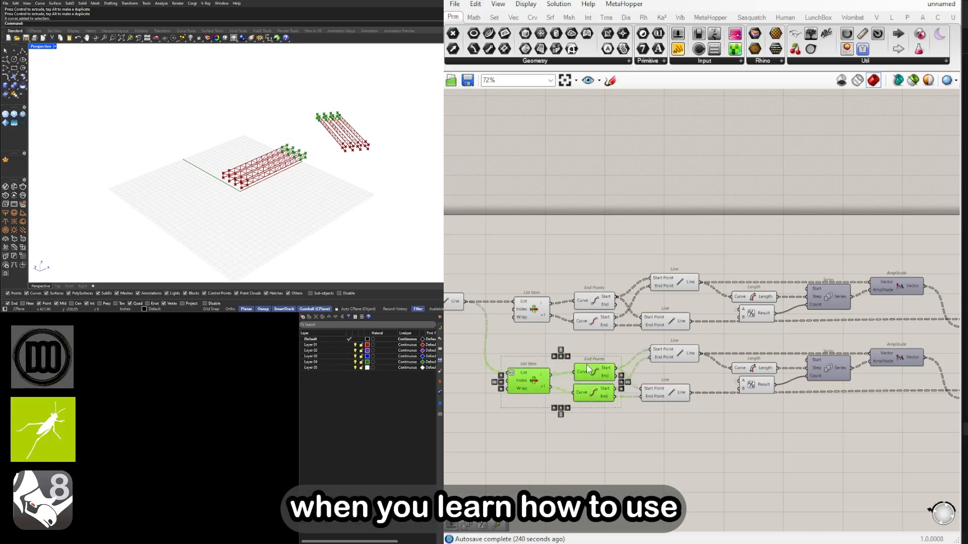
drag(600, 379, 591, 357)
drag(627, 336, 548, 304)
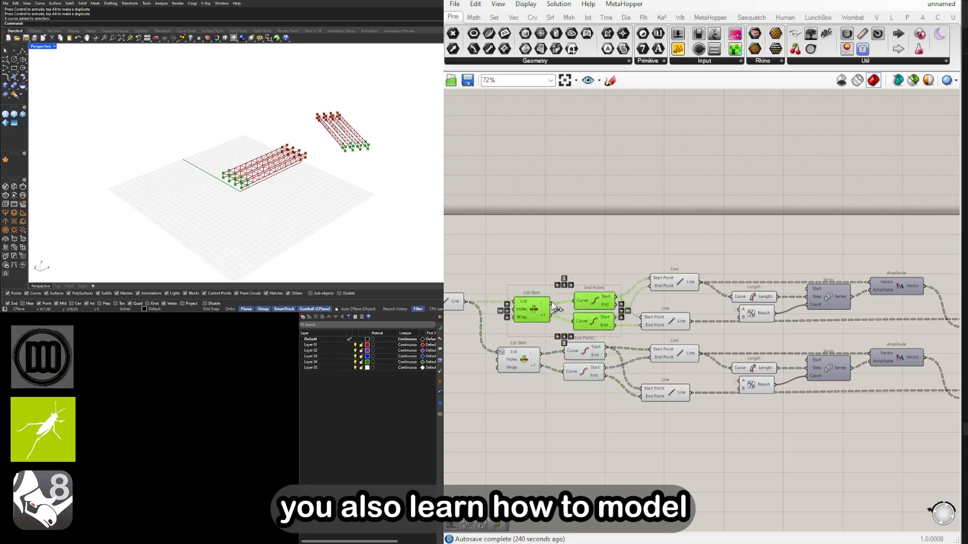
drag(607, 303, 600, 284)
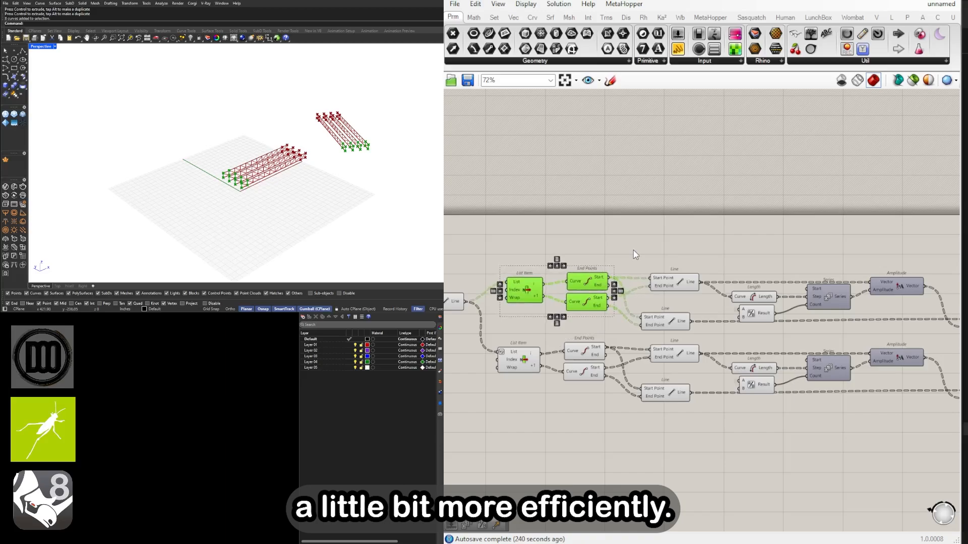
click(670, 254)
Move the lower Curve, slider, Division and Pipe group up closer to the other pipe group
scroll(669, 251, down, 3)
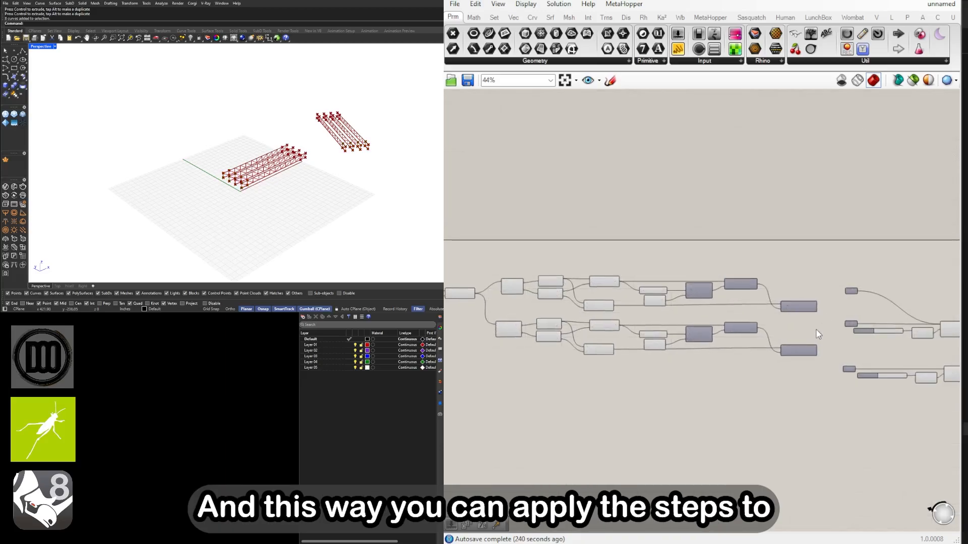
right_drag(923, 361, 726, 361)
drag(822, 408, 664, 352)
scroll(667, 370, up, 3)
click(726, 426)
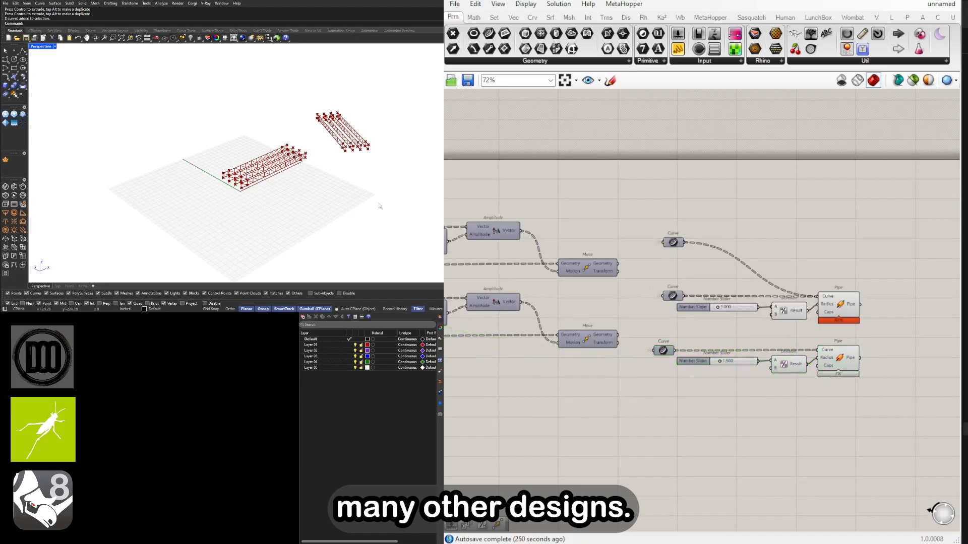
Align the lowest Curve parameter directly beneath the other two Curve parameters
right_drag(336, 192, 402, 203)
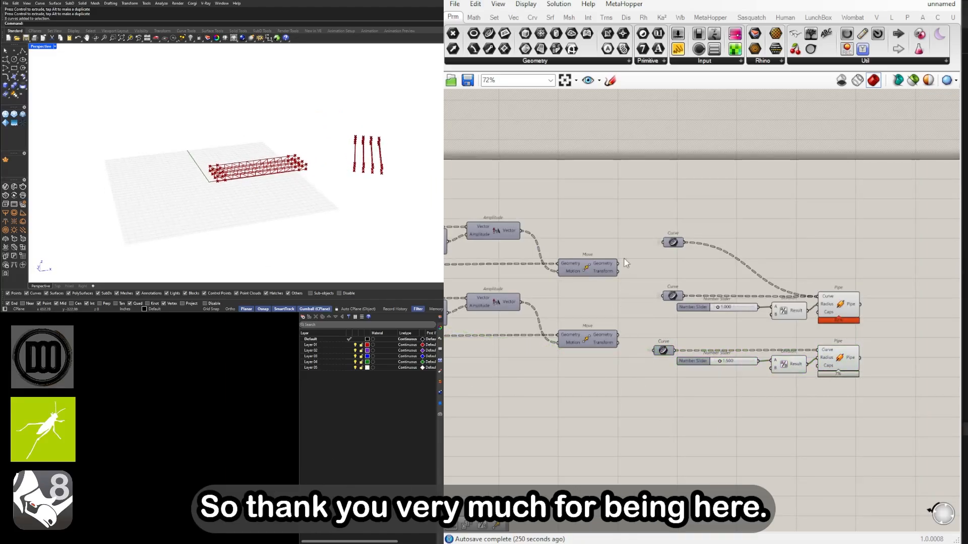
drag(631, 207, 702, 402)
scroll(652, 367, up, 3)
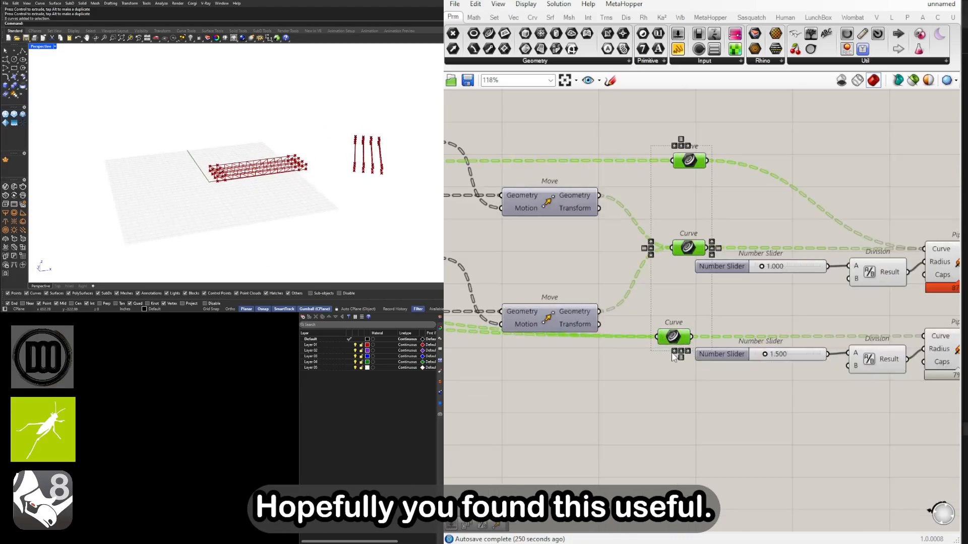
click(674, 352)
scroll(696, 409, down, 3)
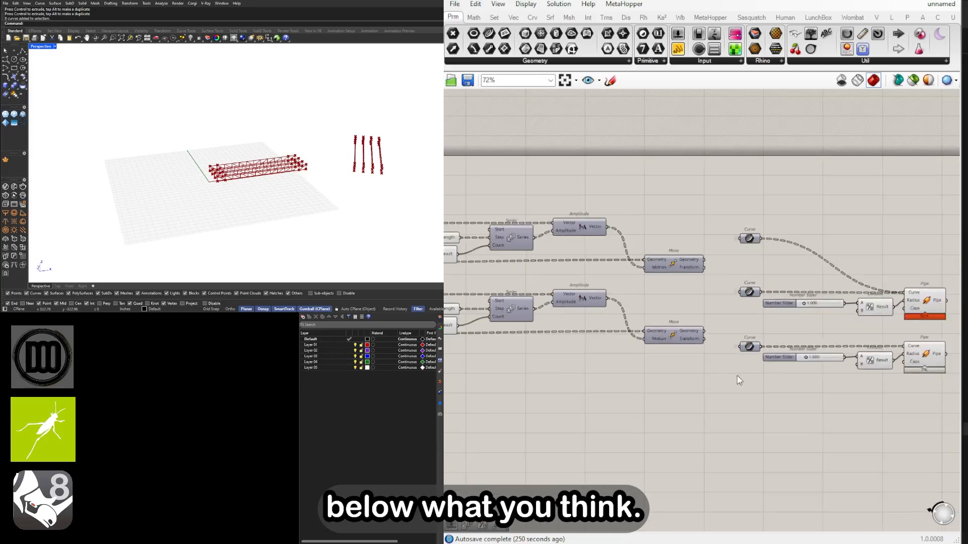
Tighten the gap between the two pipe groups by raising the lower Curve, slider, Division and Pipe components
drag(872, 415, 591, 338)
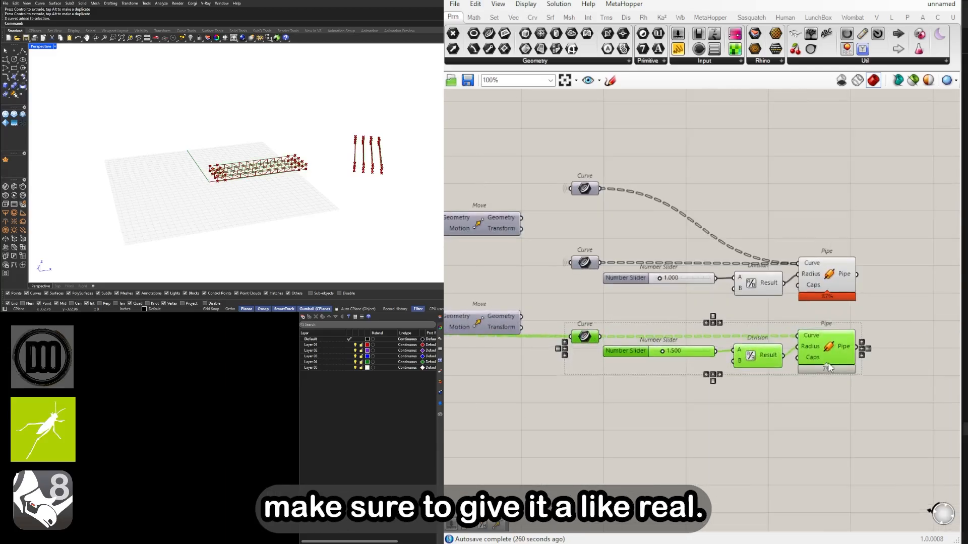
drag(827, 369, 828, 348)
right_drag(640, 387, 780, 386)
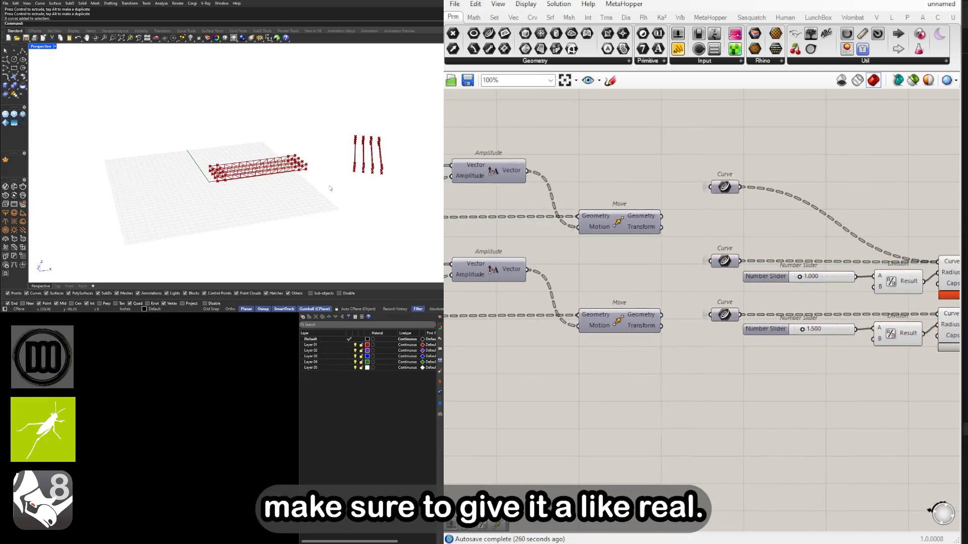
Switch to the 24179_FLAT-TRUSS Grasshopper definition
right_drag(330, 188, 273, 164)
scroll(340, 186, up, 3)
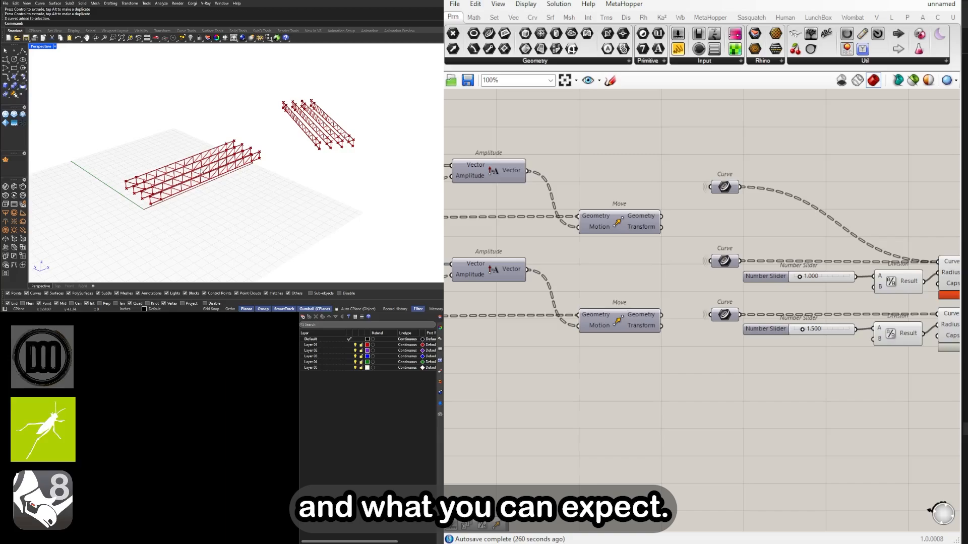
scroll(628, 197, down, 5)
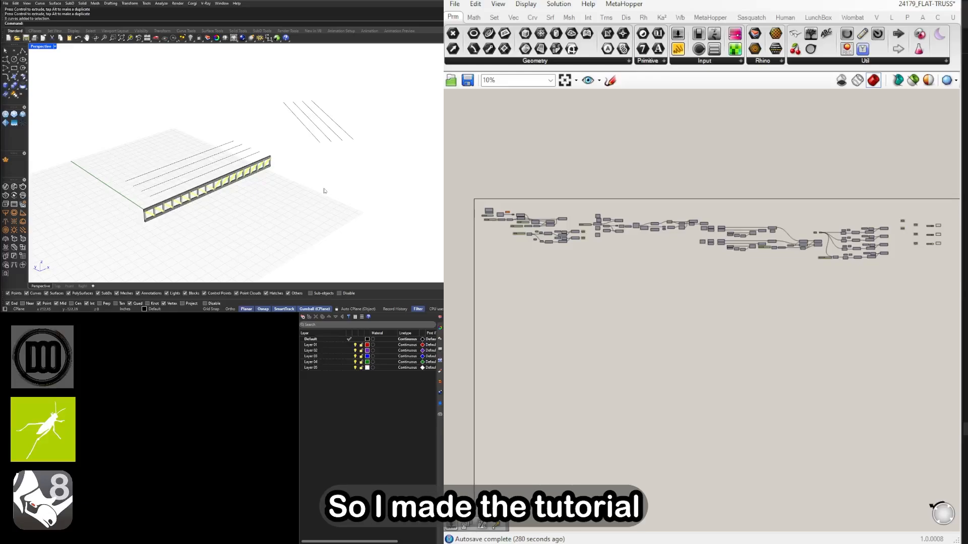
right_drag(244, 186, 335, 171)
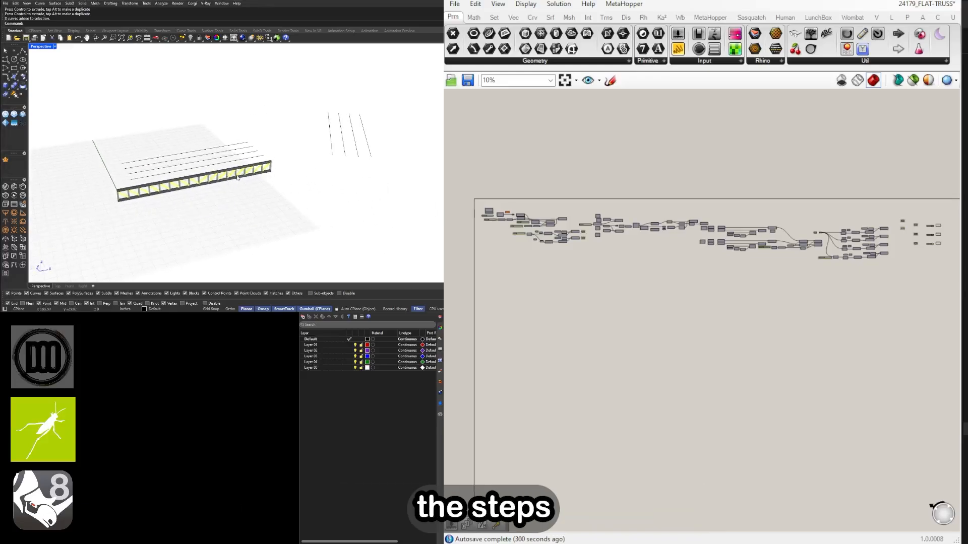
Start referencing the base lines in the empty Curve parameter and connect it to the Relay feeding Move and Extrude
drag(334, 171, 182, 121)
scroll(506, 216, up, 11)
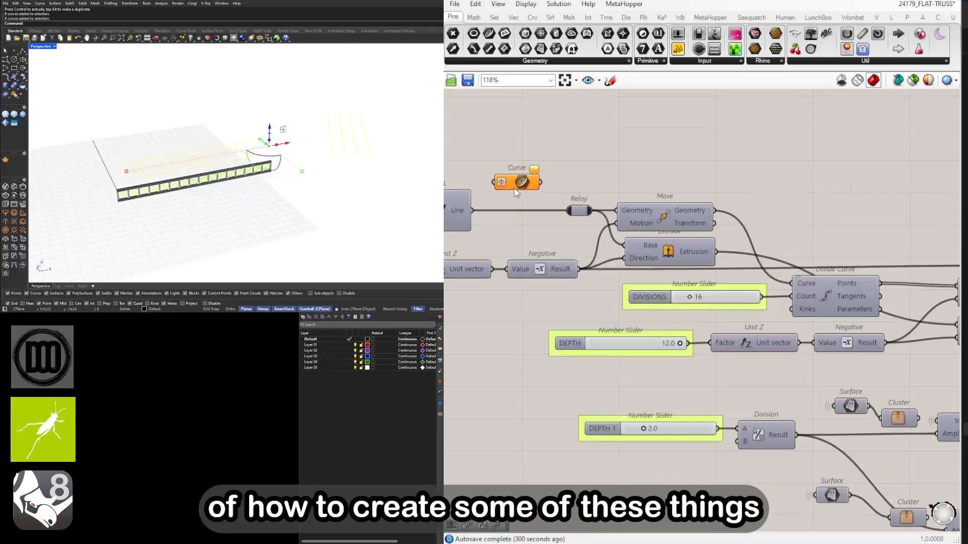
right_click(520, 182)
click(564, 333)
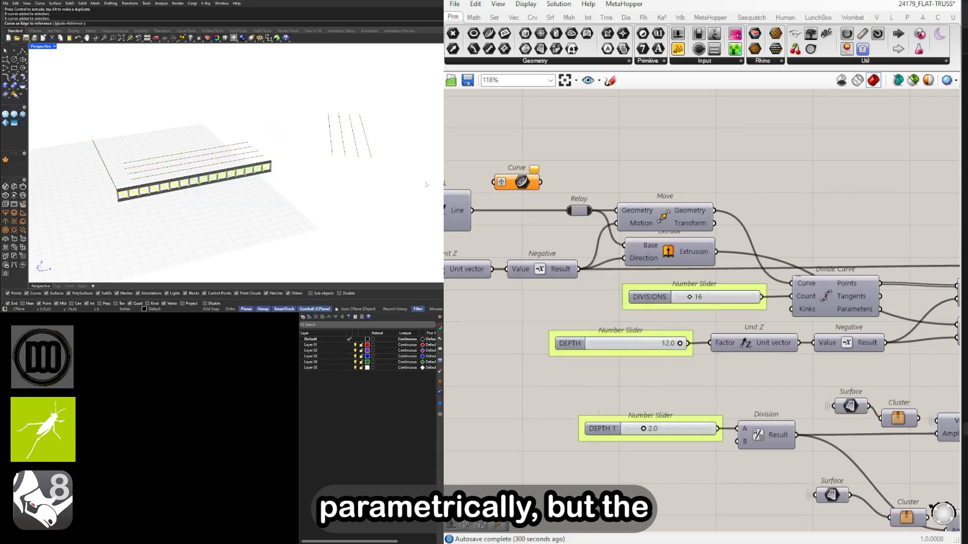
drag(554, 200, 569, 211)
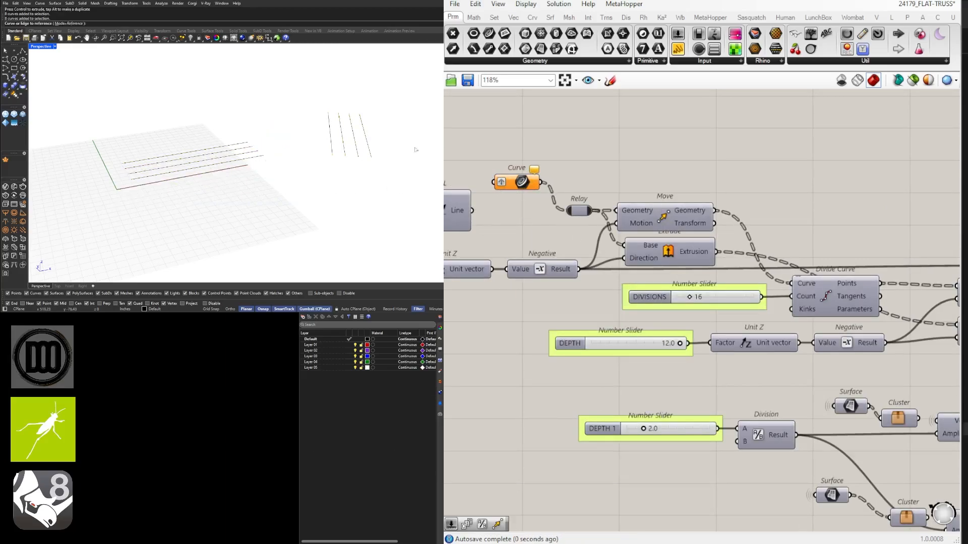
Assign all eight base lines to the Curve parameter as multiple curves
right_drag(268, 170, 272, 171)
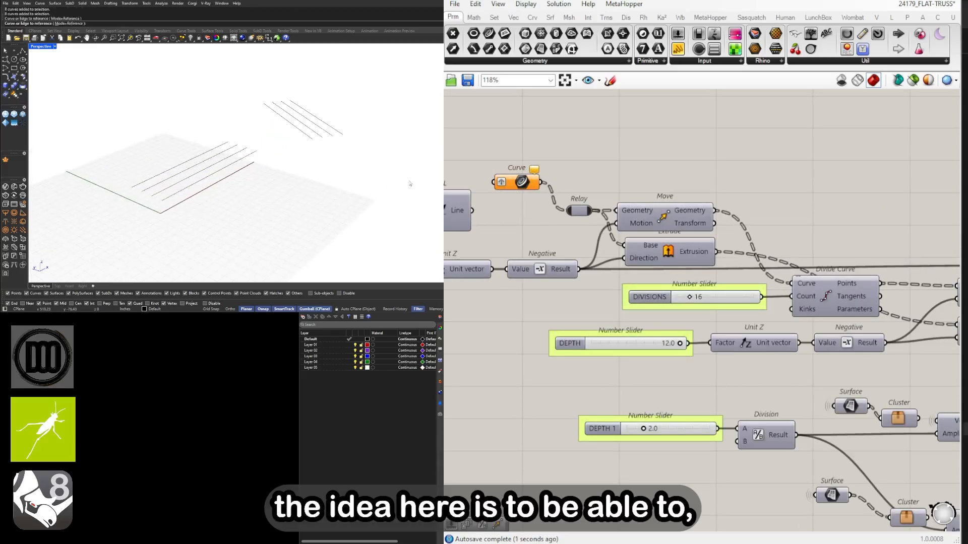
right_click(521, 184)
click(568, 346)
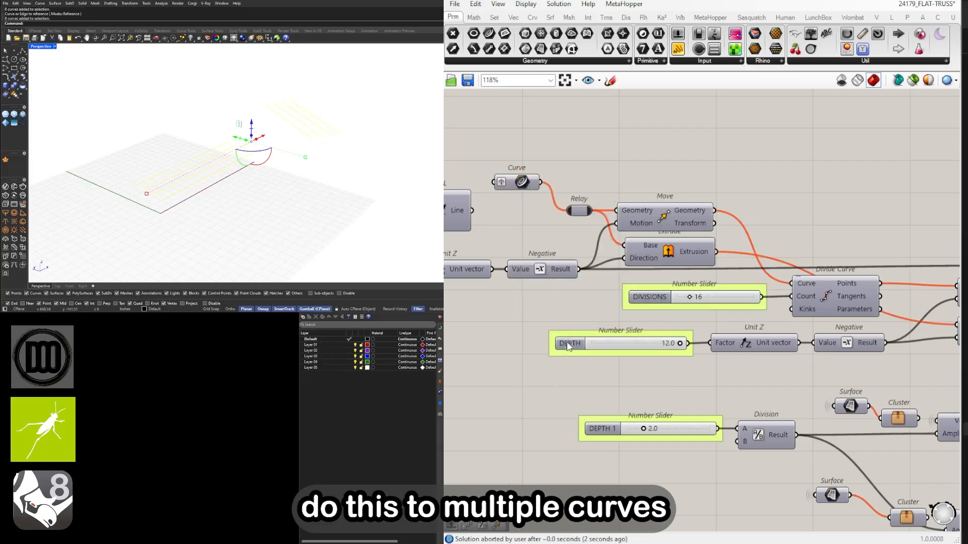
right_drag(242, 189, 209, 212)
scroll(191, 179, up, 8)
scroll(201, 182, down, 8)
scroll(212, 212, down, 4)
click(267, 201)
right_drag(267, 200, 279, 198)
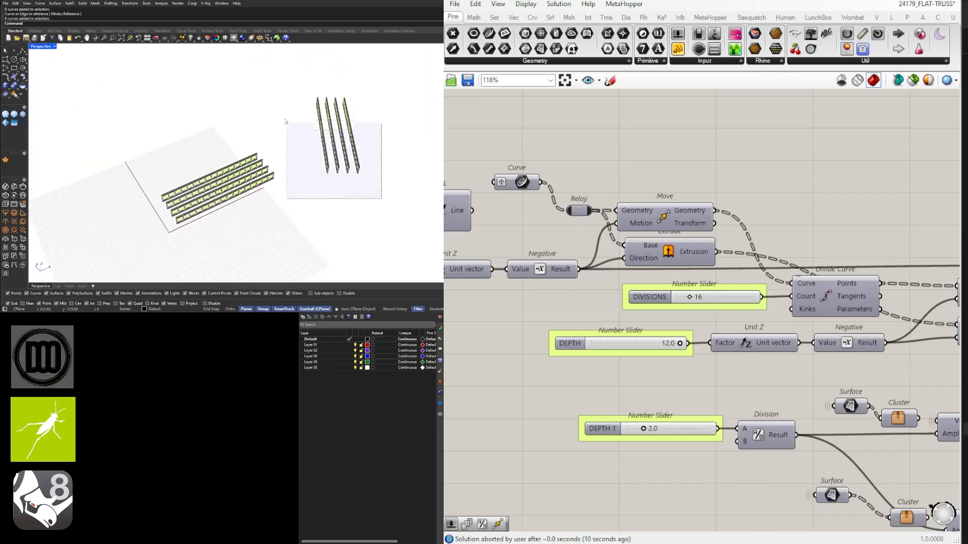
Rotate the four copied base lines together so their trusses run in another direction
drag(382, 198, 285, 121)
drag(346, 146, 335, 153)
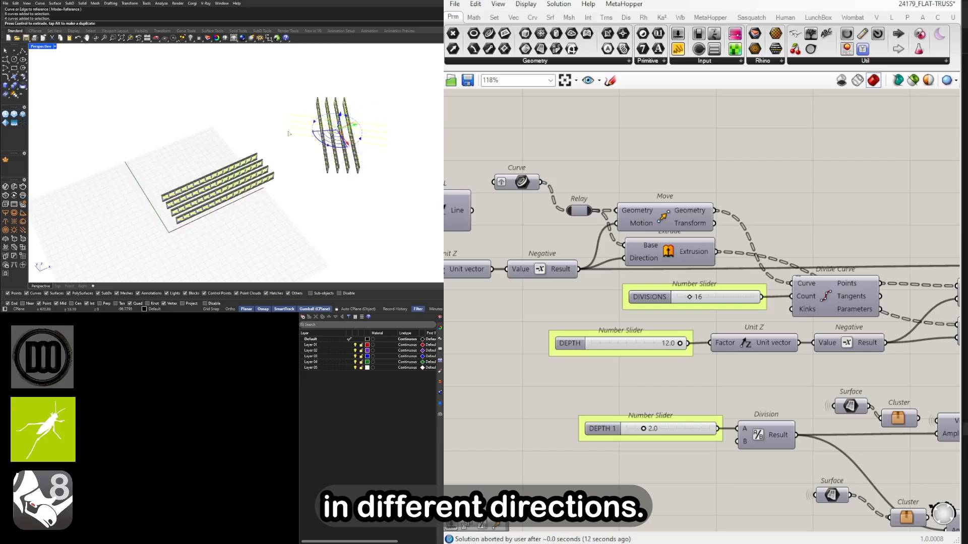
scroll(726, 260, down, 10)
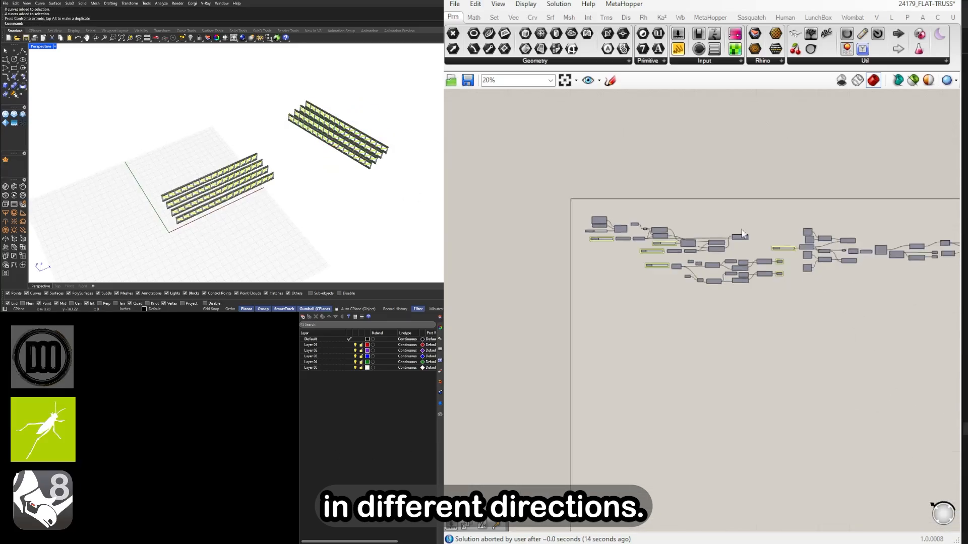
scroll(721, 255, down, 1)
right_drag(742, 261, 727, 244)
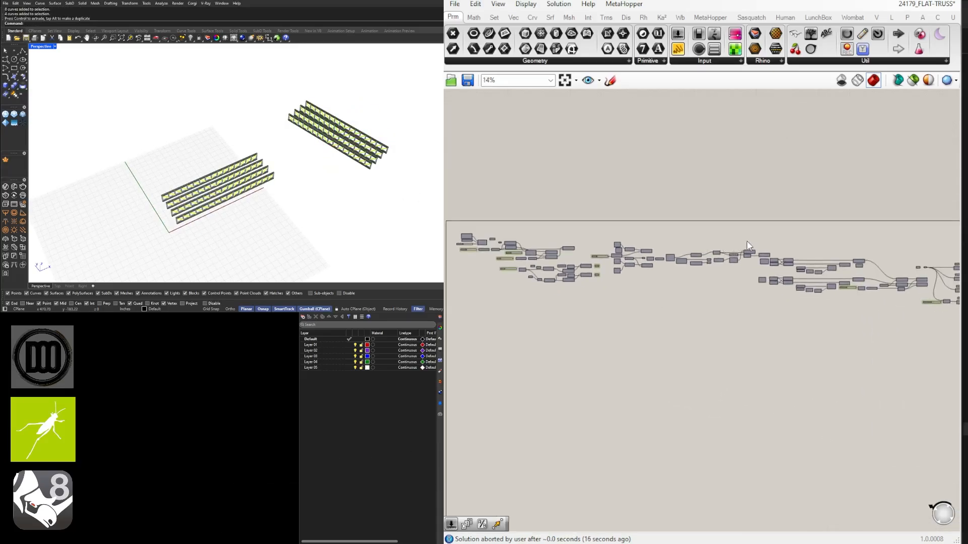
scroll(746, 241, down, 2)
right_drag(782, 261, 728, 257)
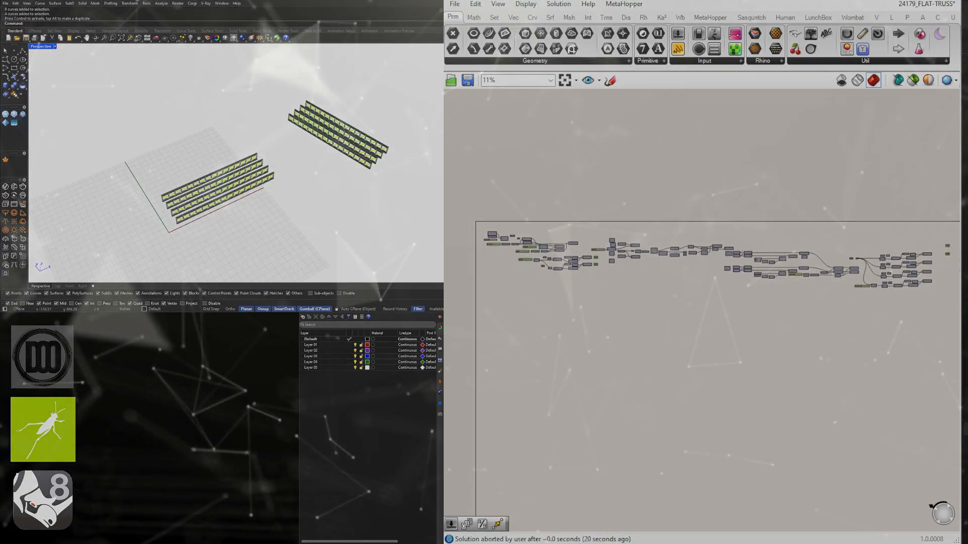